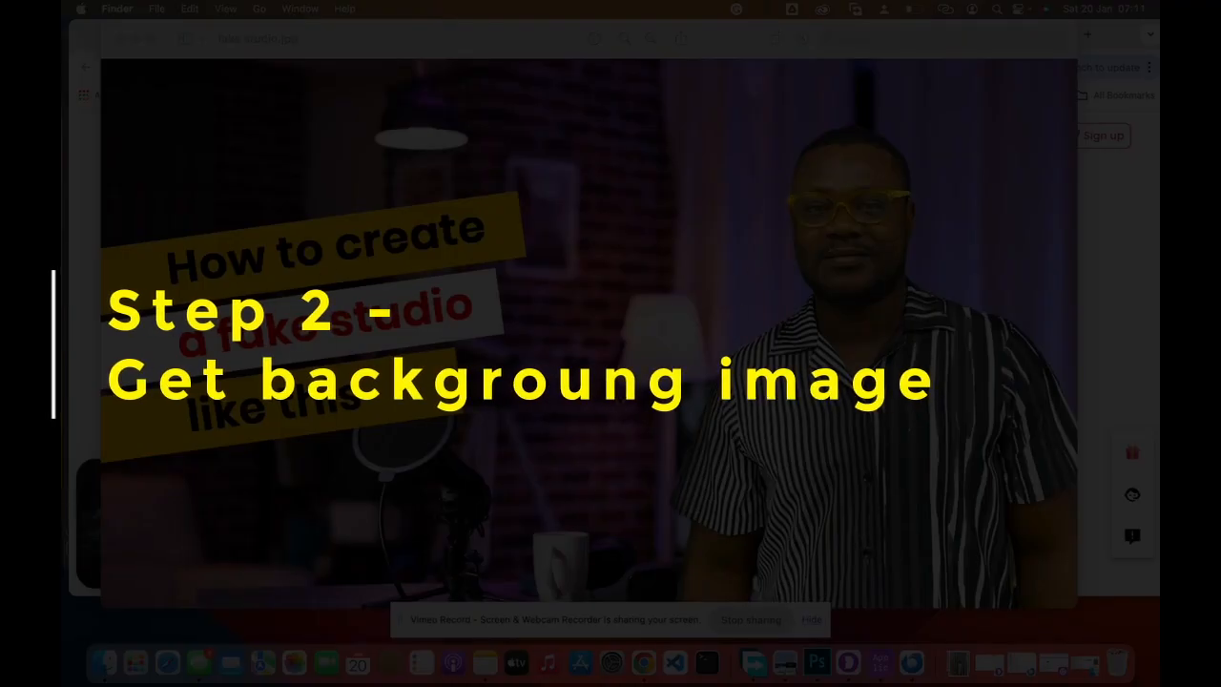
Step: Switch to Freepik and search its assets for "youtube studio background"
left_click(1109, 264)
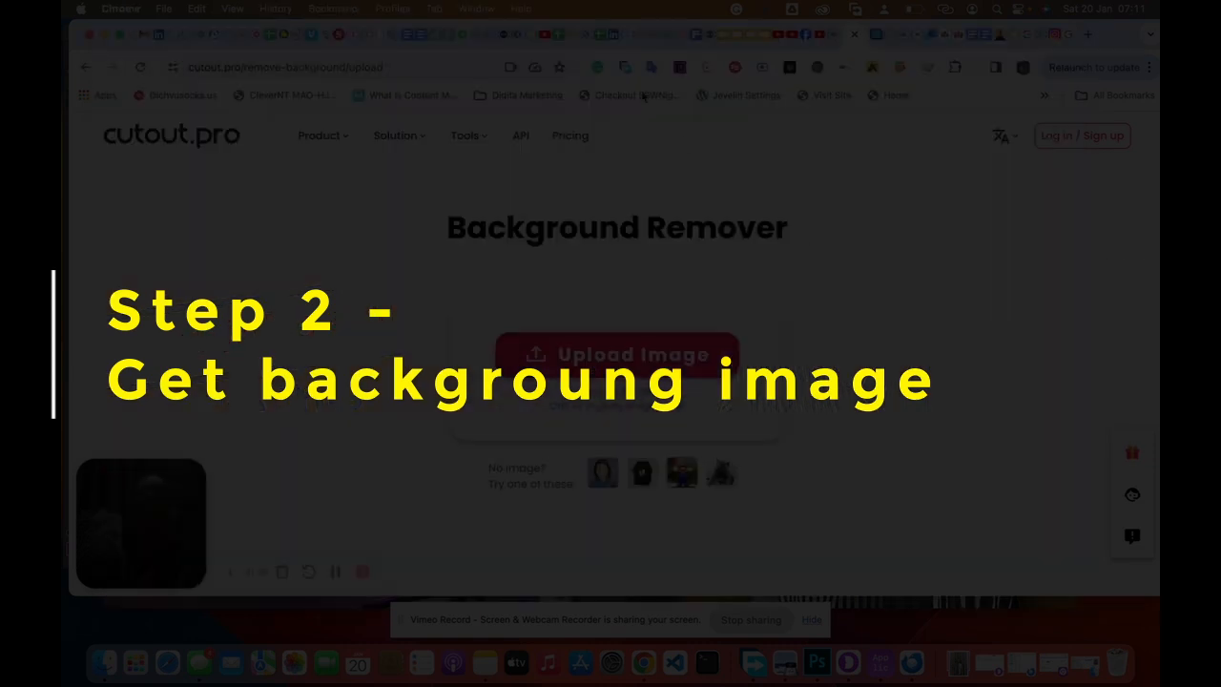
left_click(699, 36)
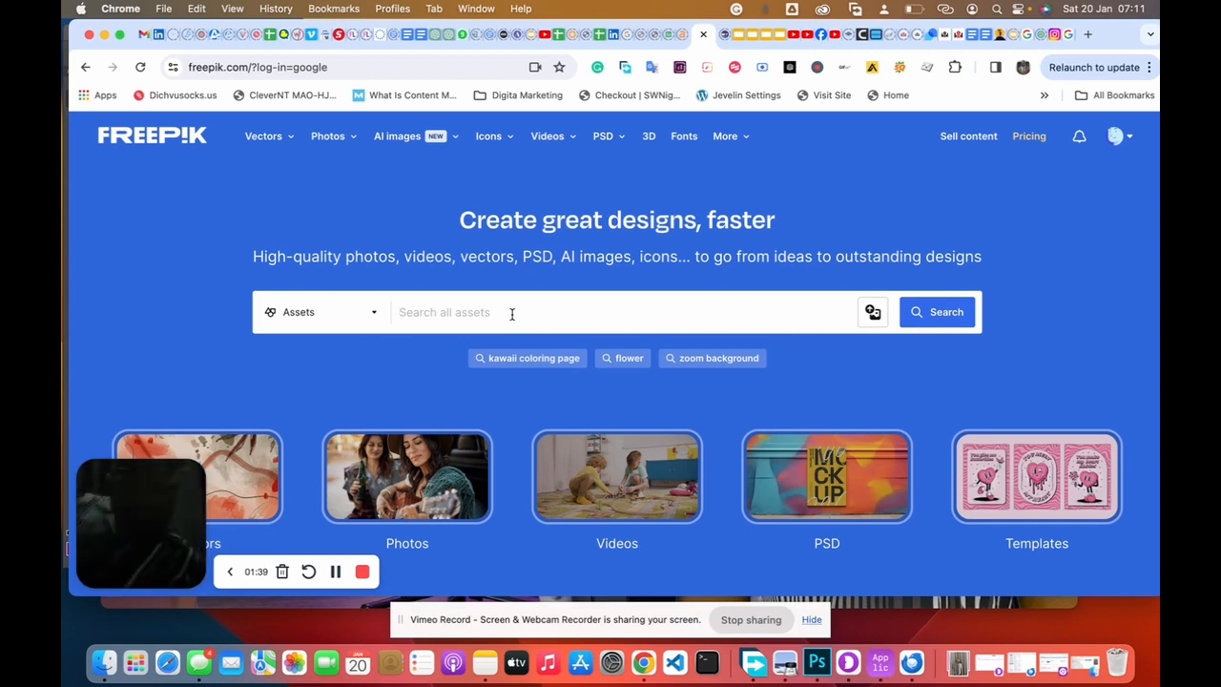
type("you")
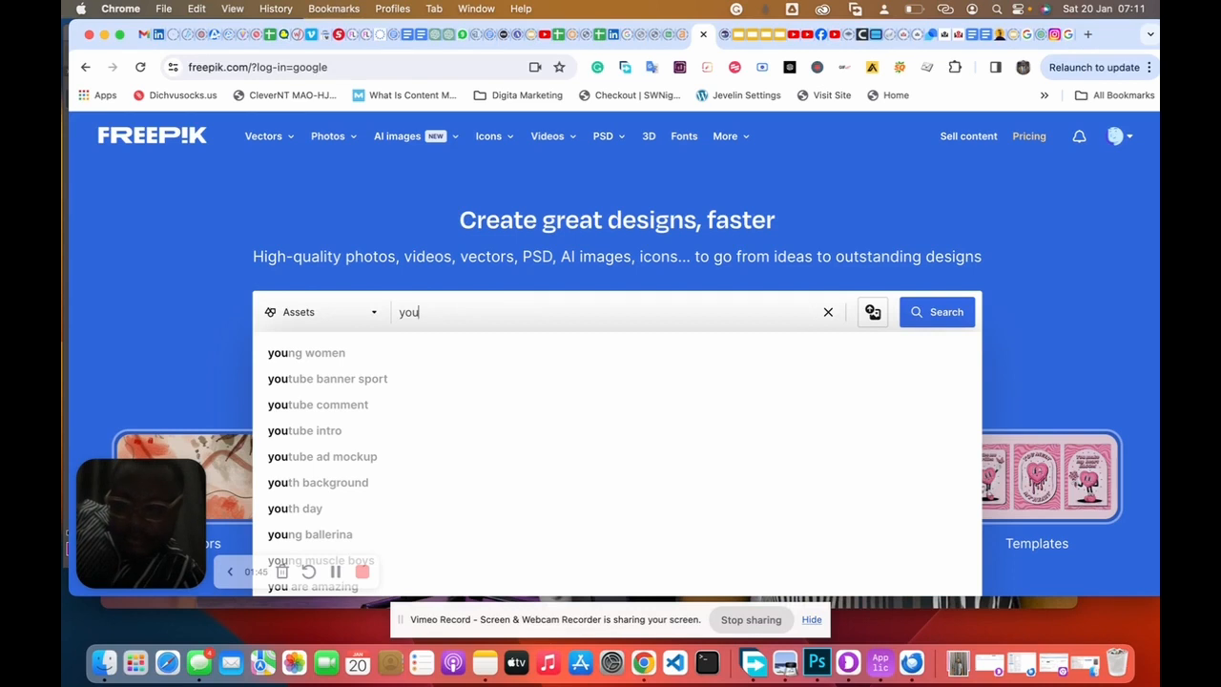
type("tube ")
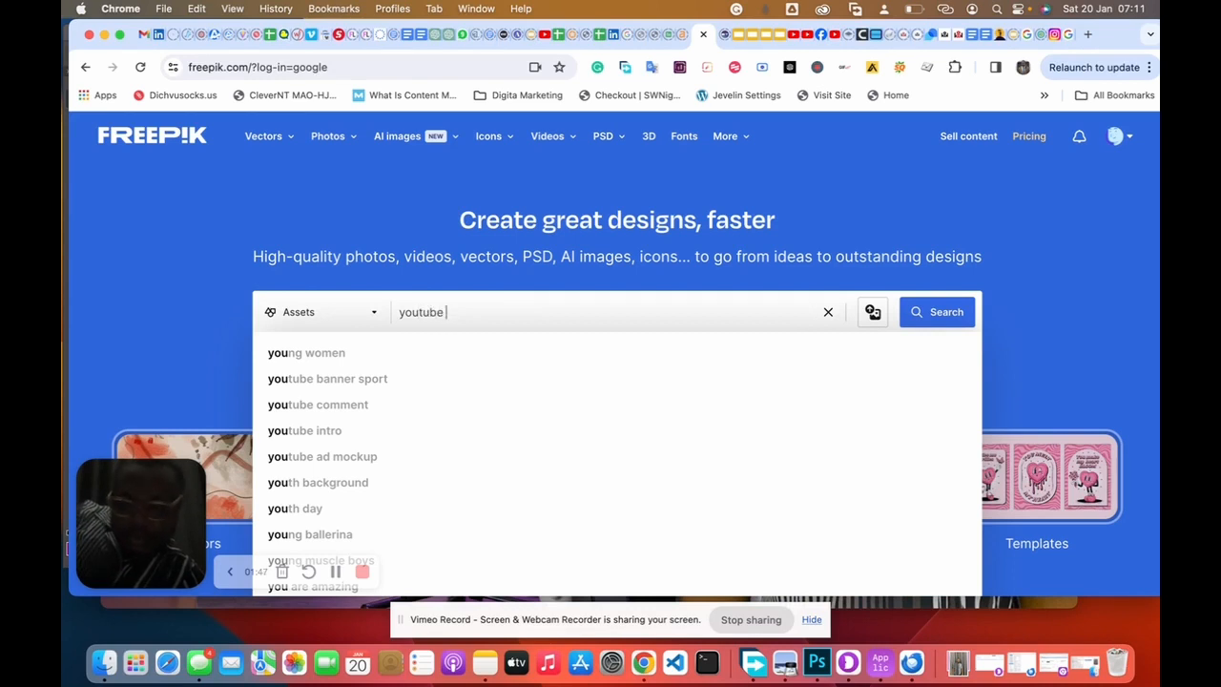
type("studio")
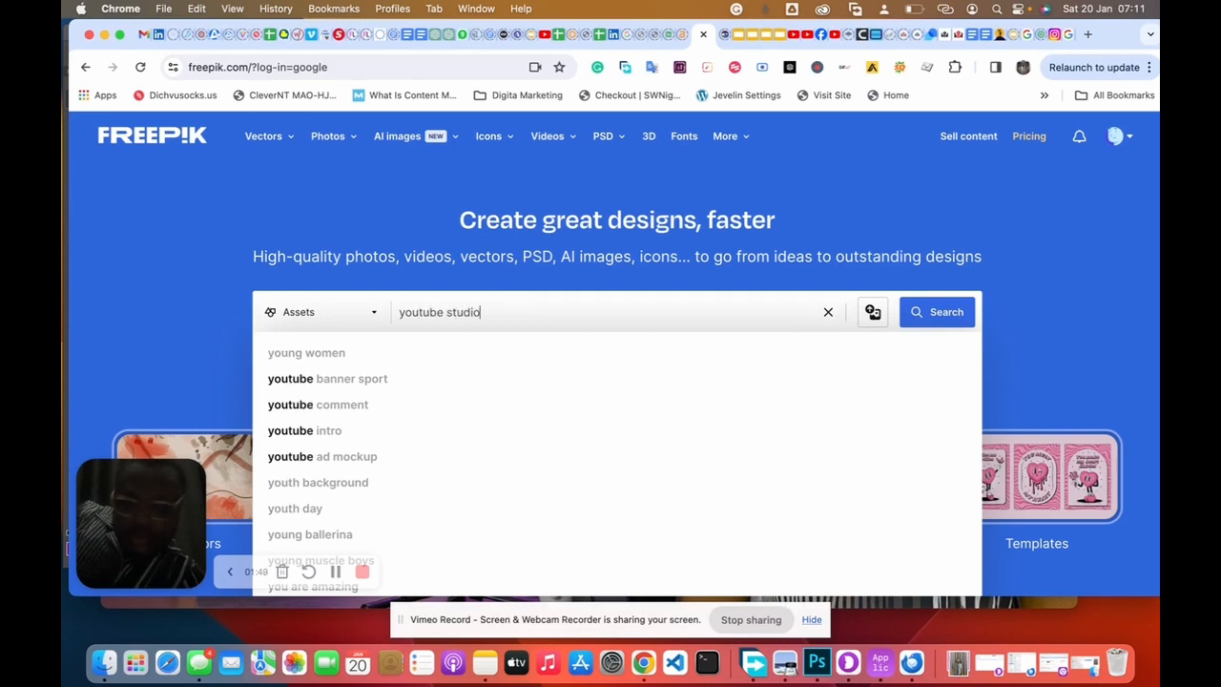
type(" backg")
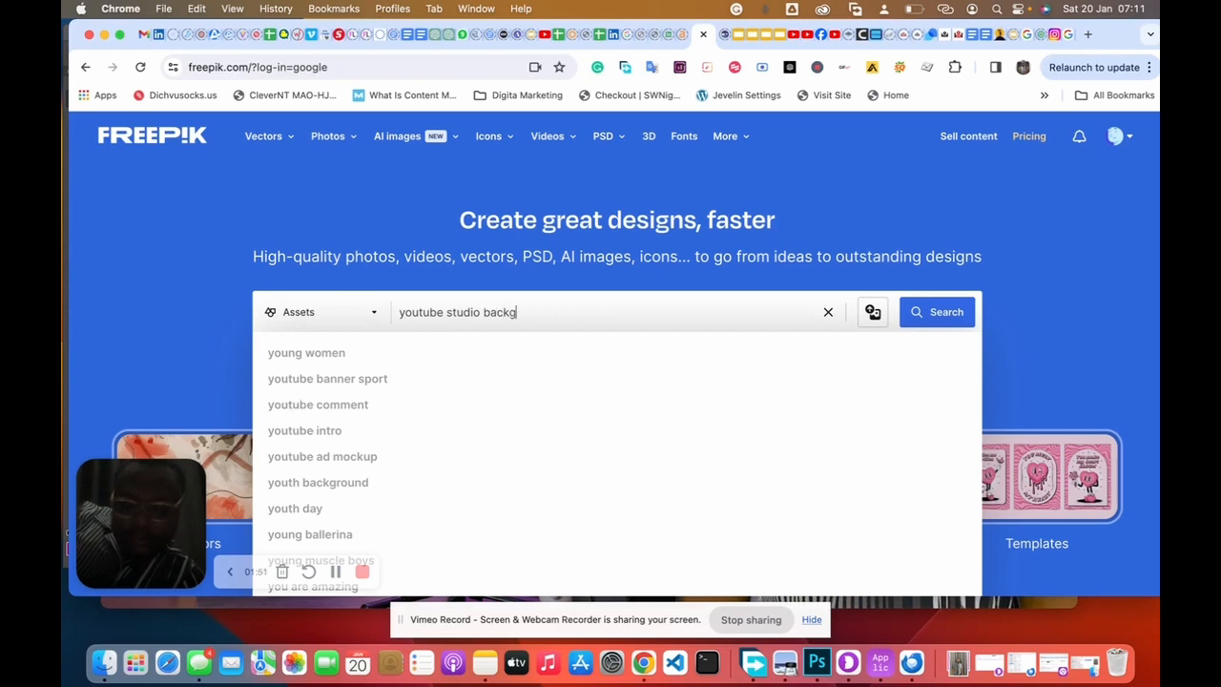
type("round")
key("Return")
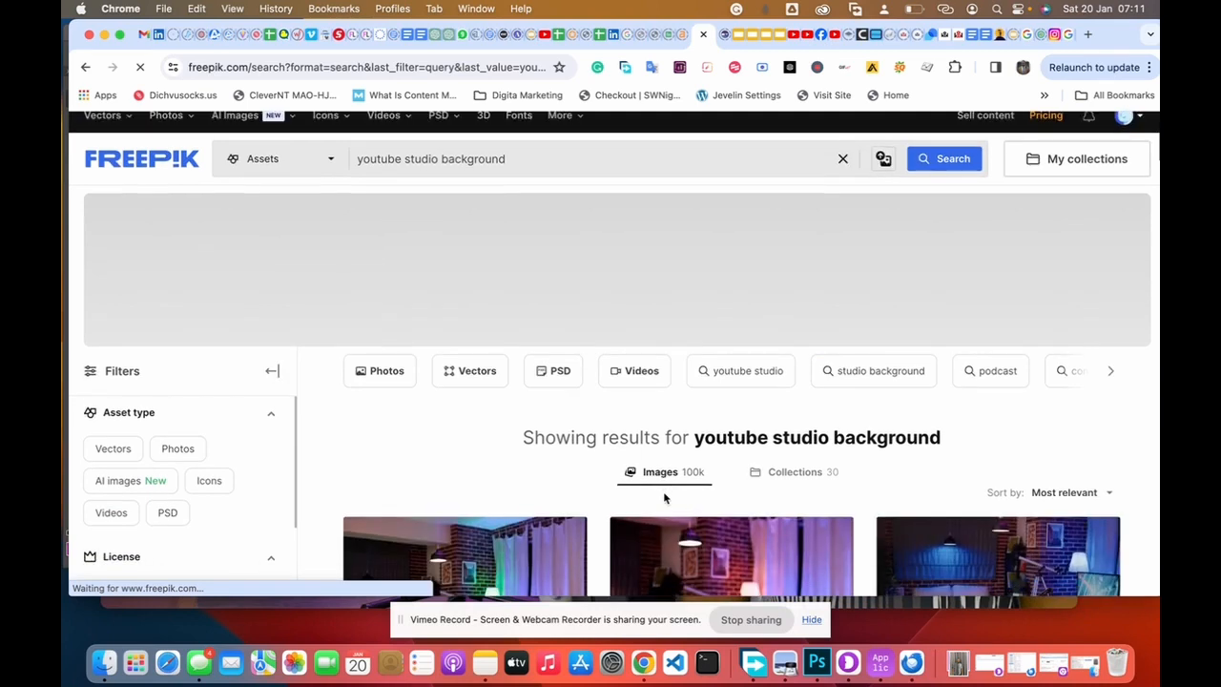
Step: Open the purple-lit empty streaming desk photo from the search results and download it with the free, attribution-required option
scroll(668, 476, "down", 4)
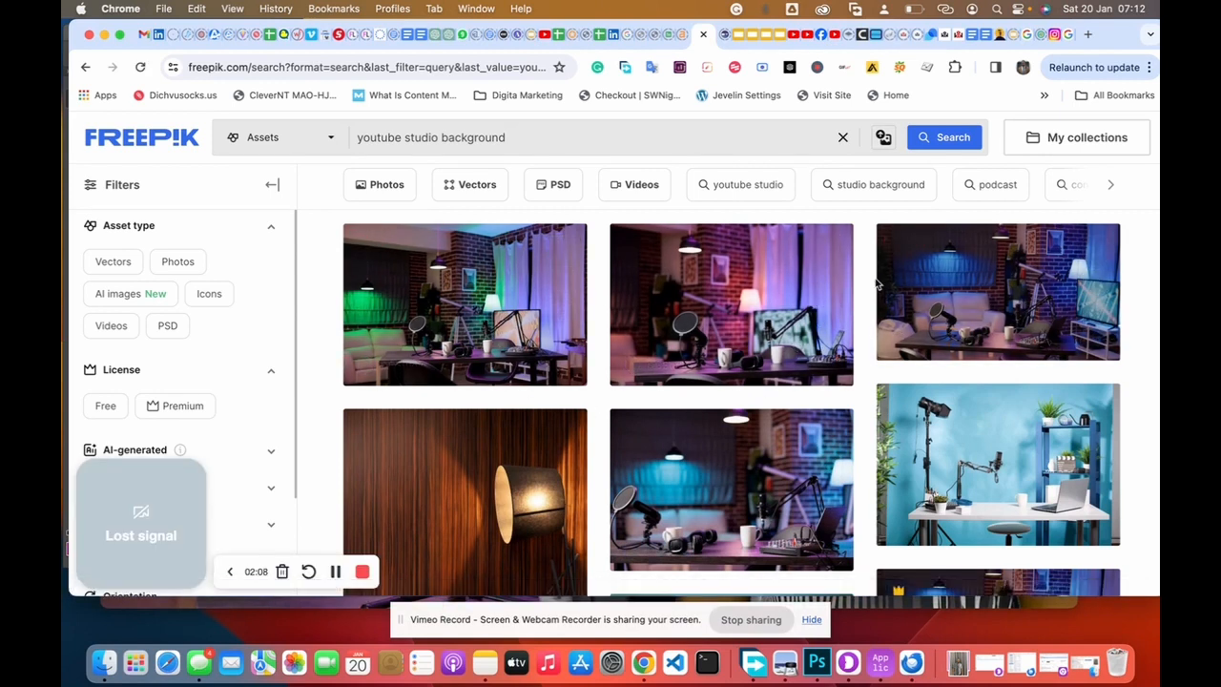
left_click(828, 254)
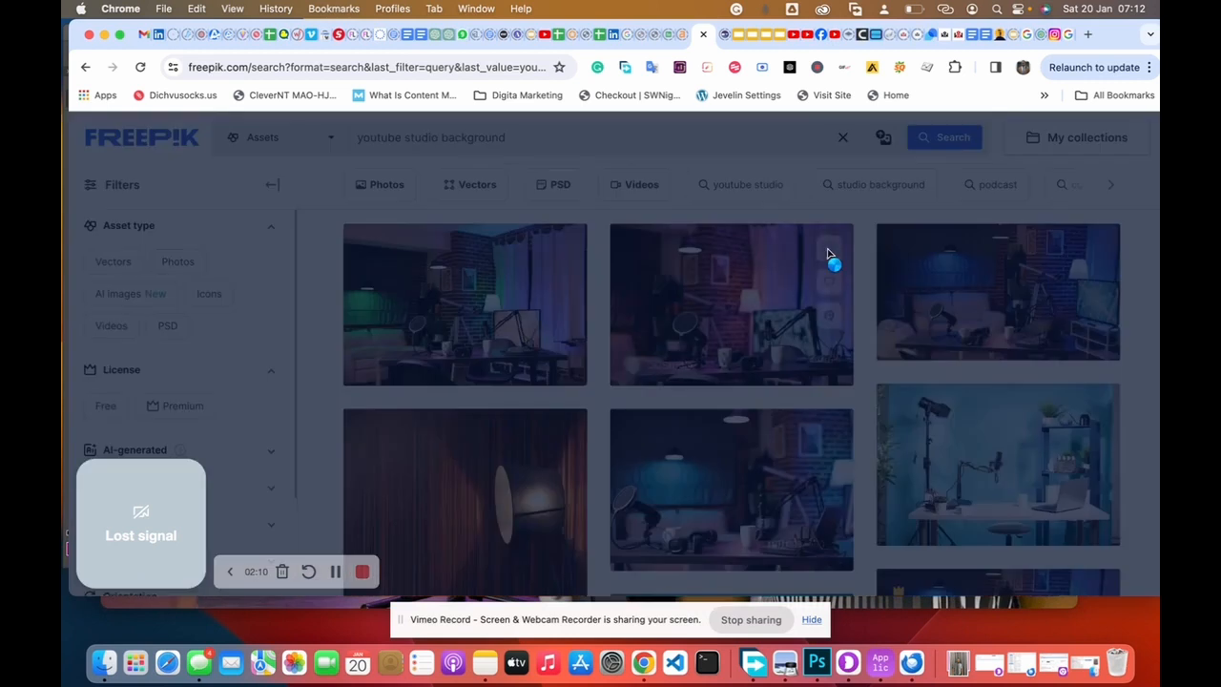
left_click(714, 423)
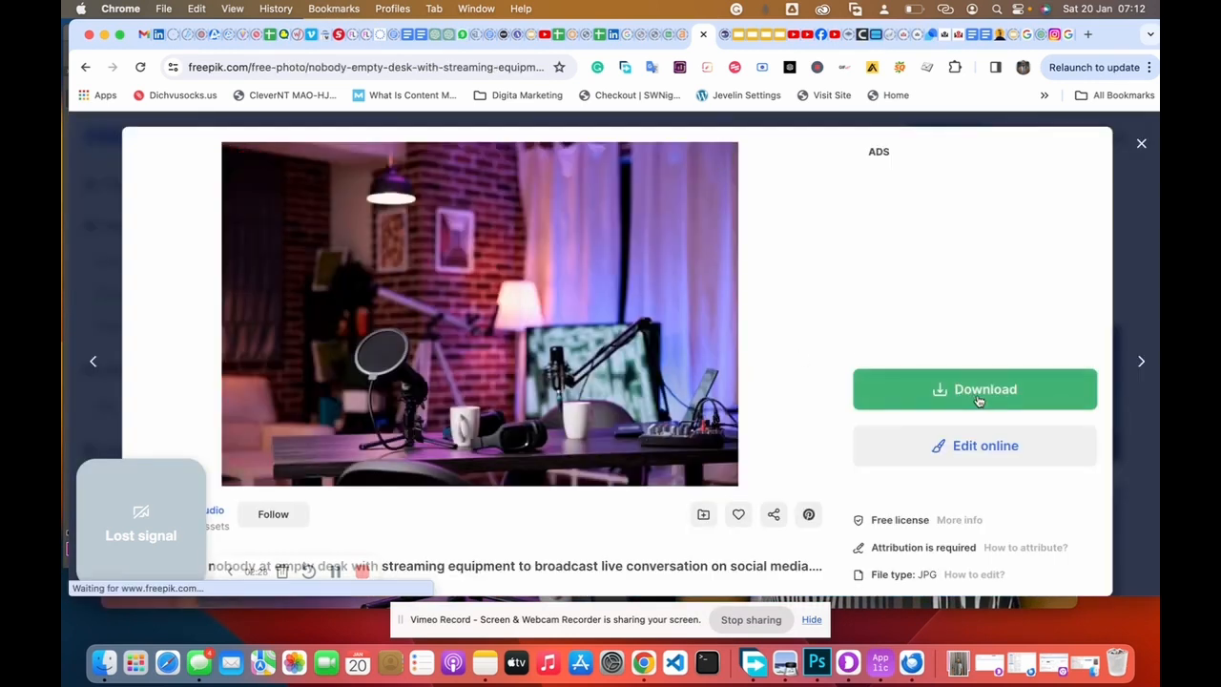
left_click(978, 400)
scroll(948, 579, "down", 3)
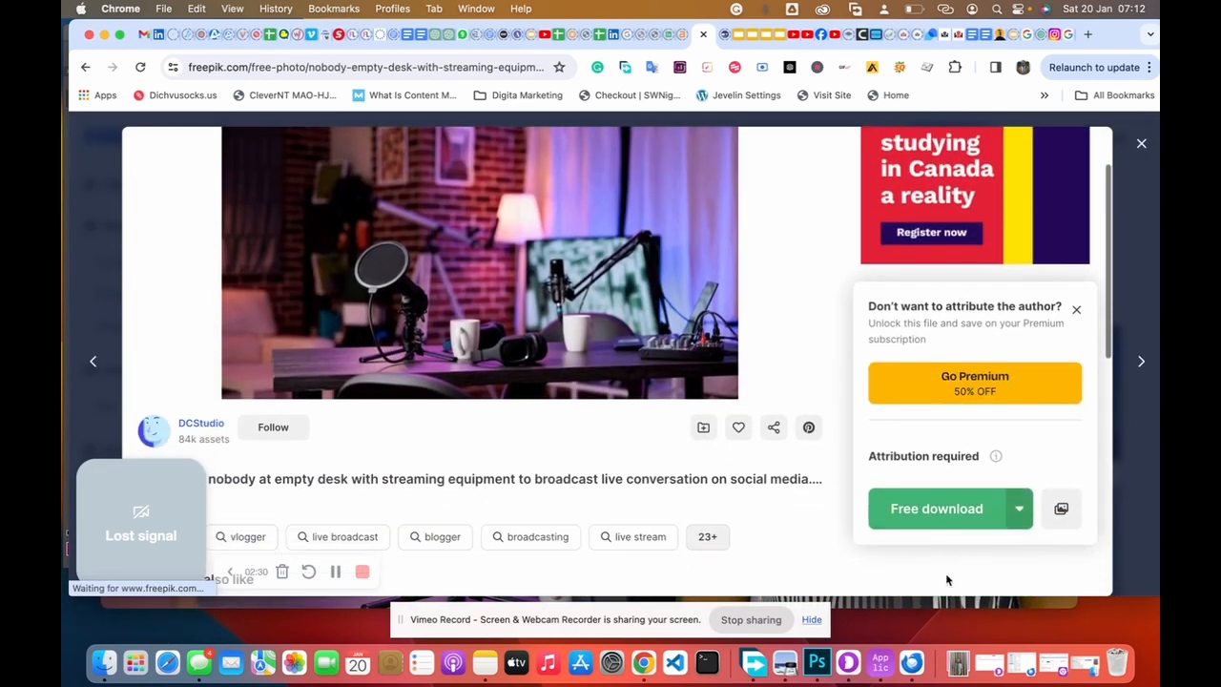
left_click(945, 520)
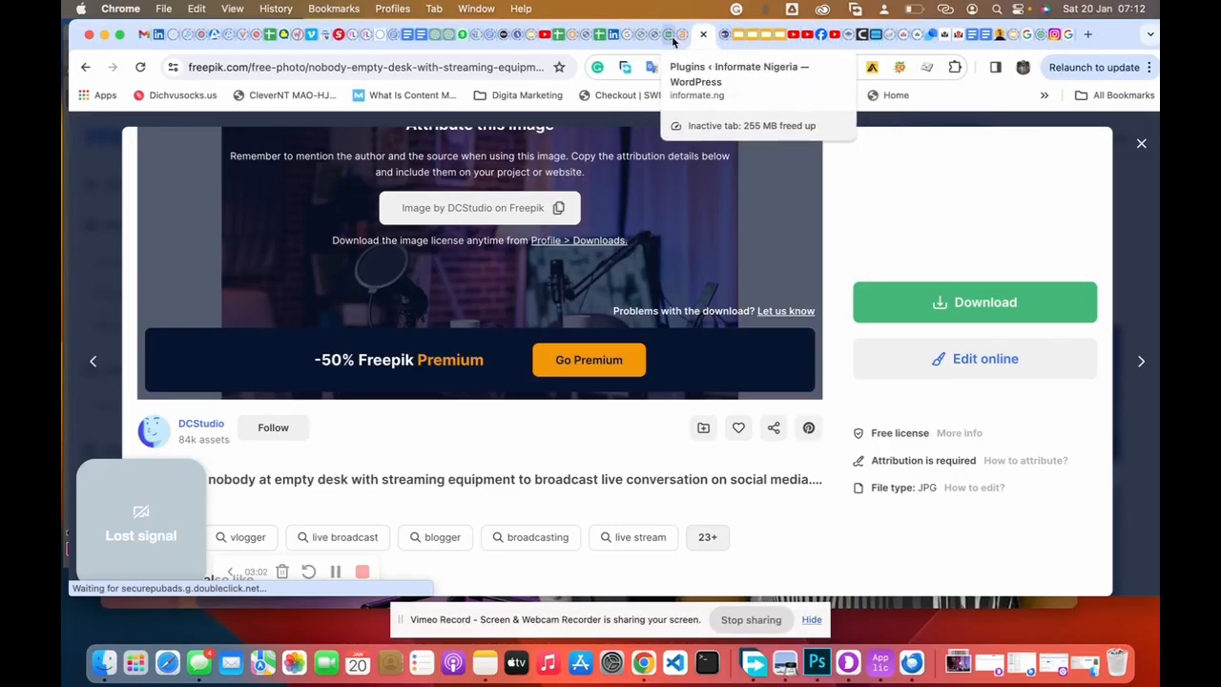
Step: Switch to cutout.pro's Background Remover and upload IMG_8085.jpg from the untitled folder on the iCloud Desktop
left_click(859, 35)
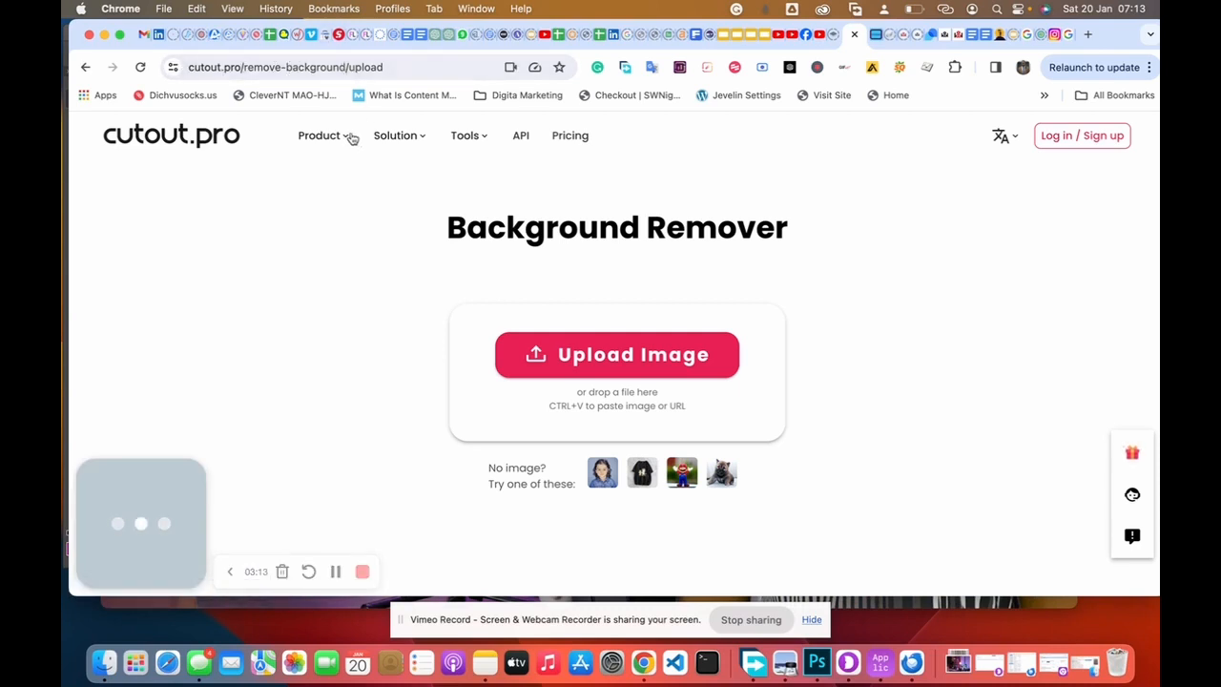
mouse_move(342, 139)
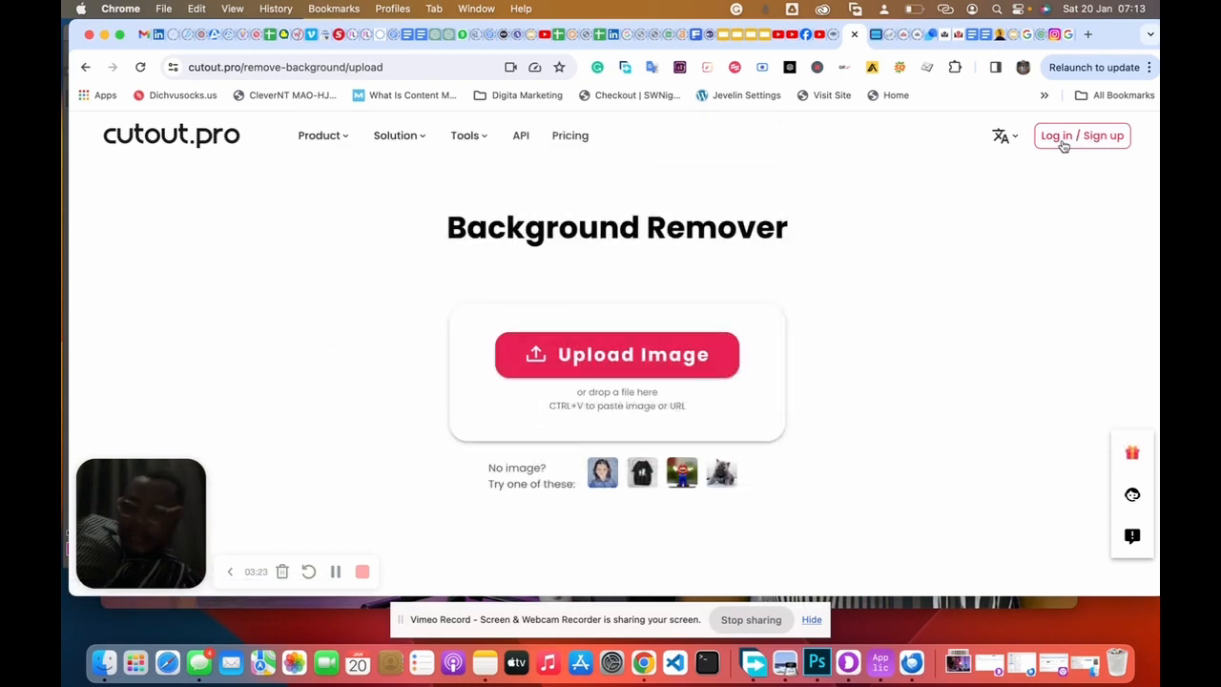
left_click(611, 355)
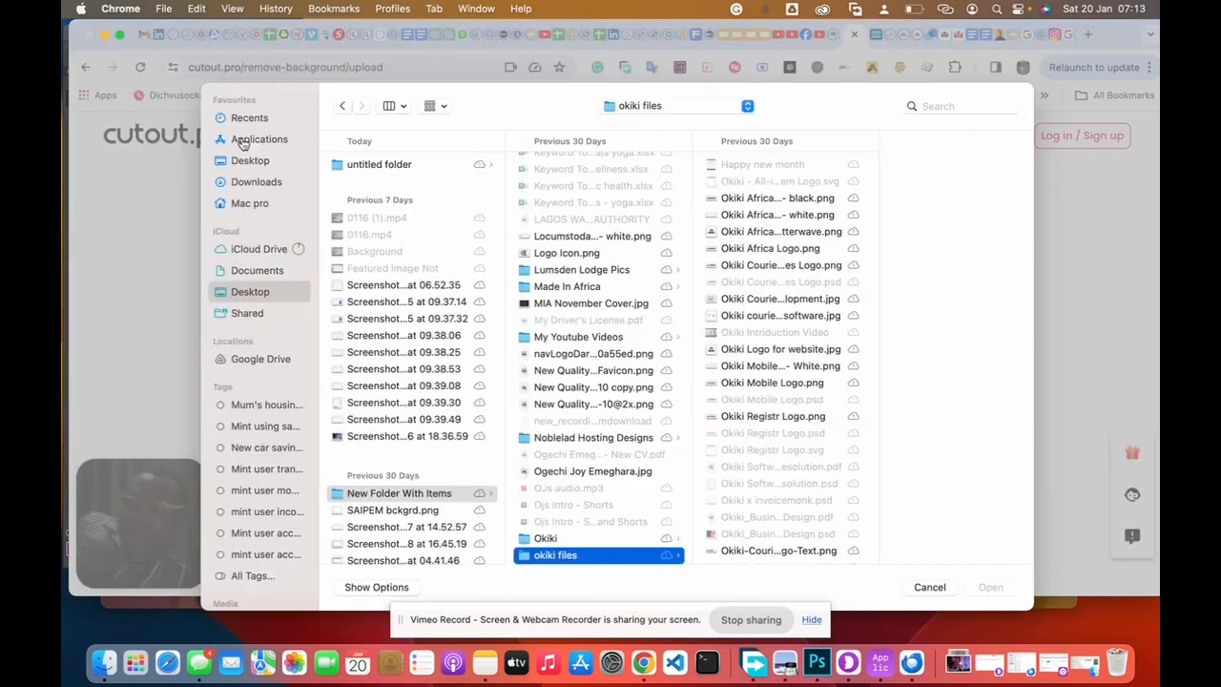
left_click(249, 289)
left_click(368, 164)
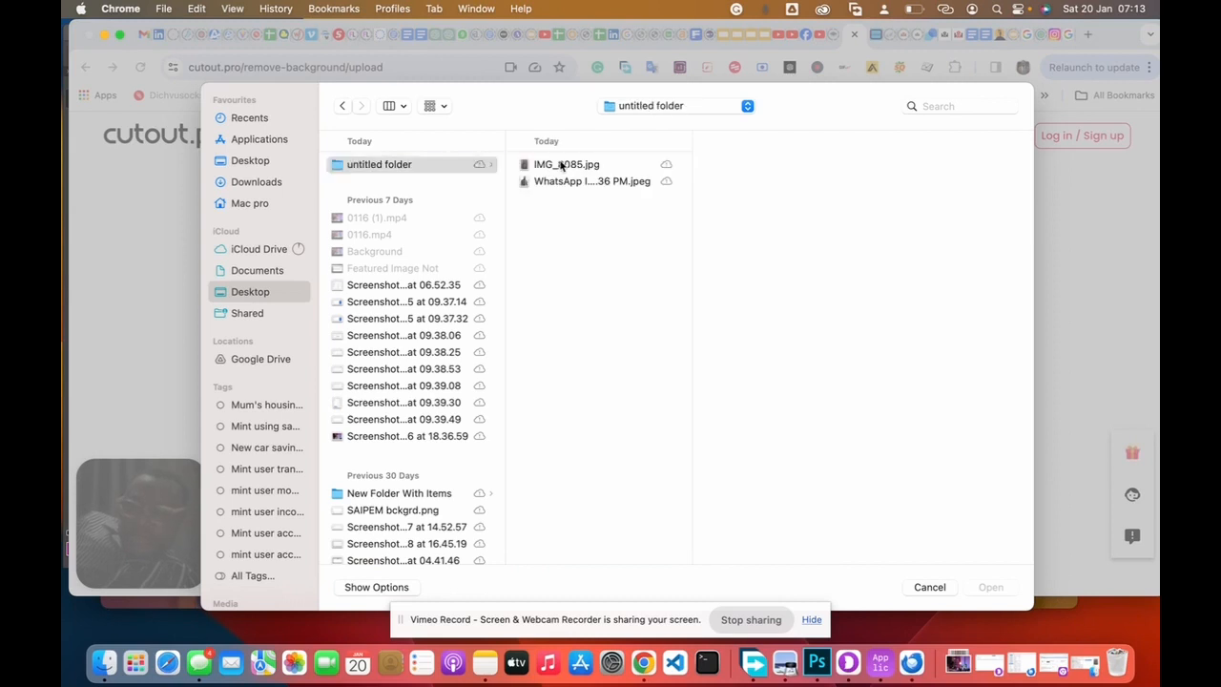
left_click(562, 165)
left_click(992, 587)
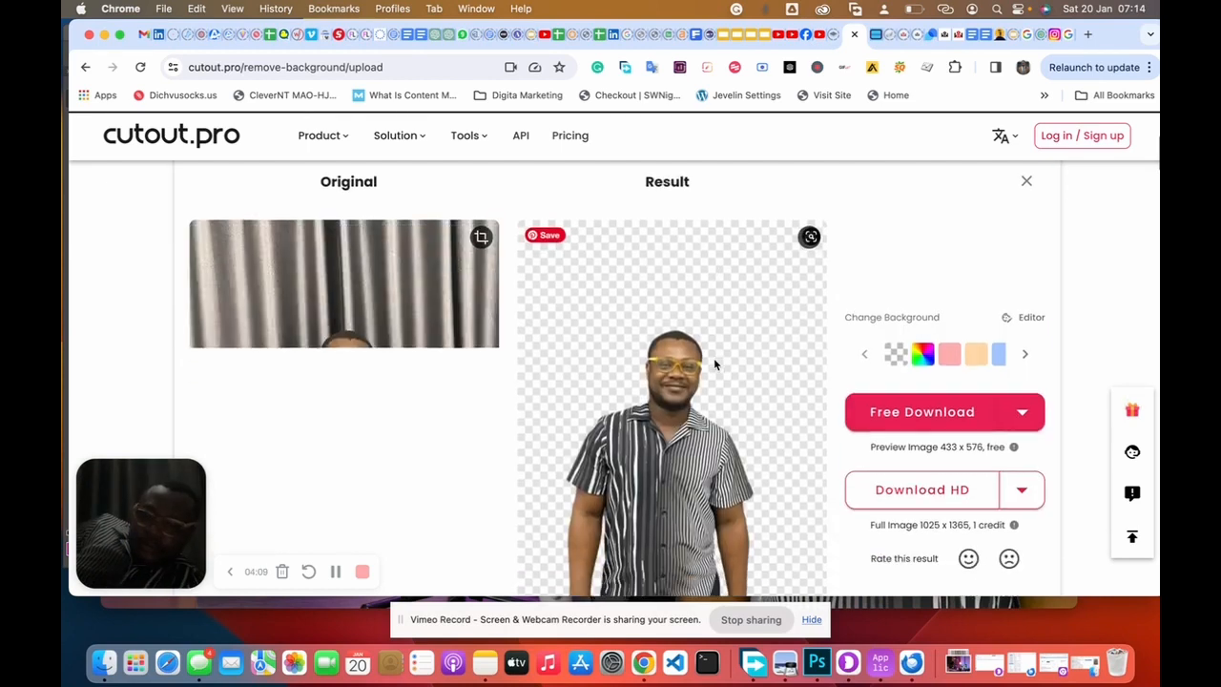
Step: Check the cutout of the man and download the free version in PNG format
scroll(714, 358, "down", 3)
scroll(715, 365, "up", 2)
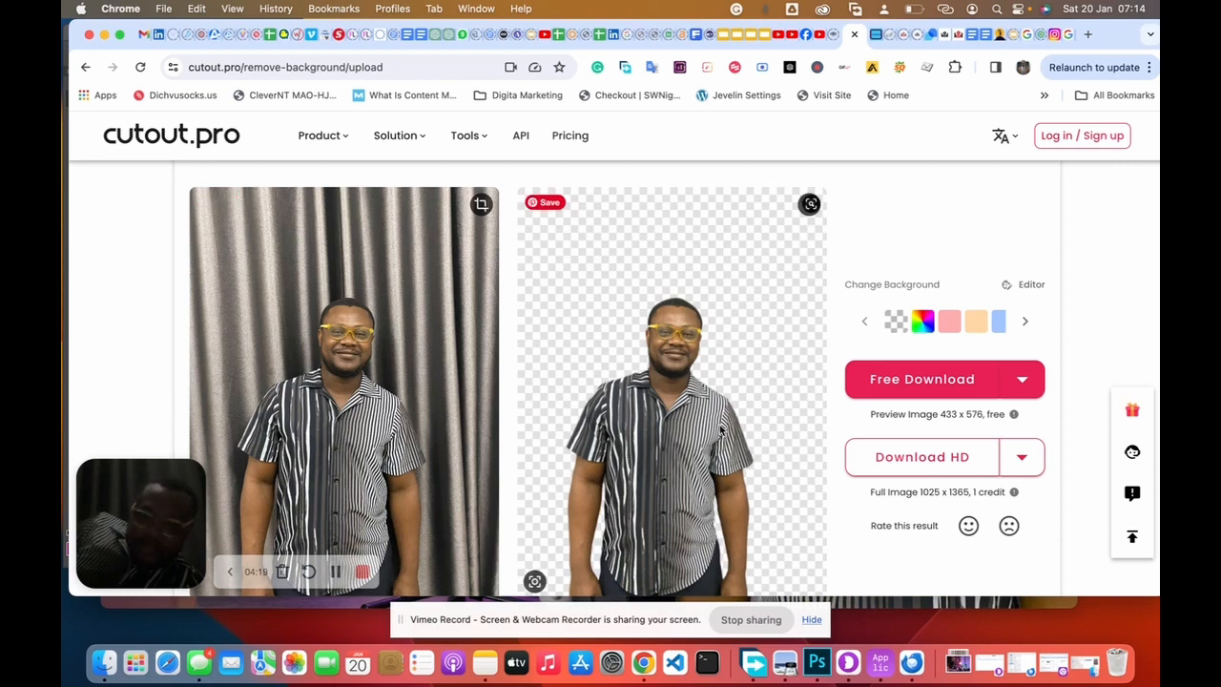
left_click(1019, 382)
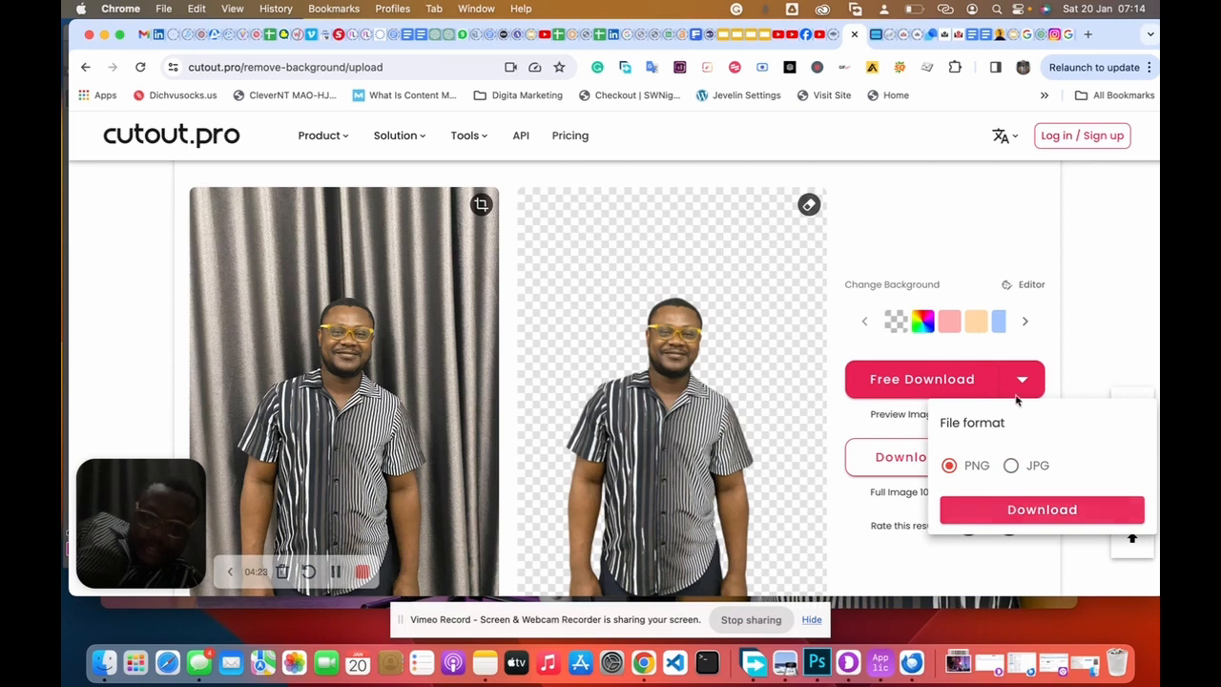
mouse_move(1022, 386)
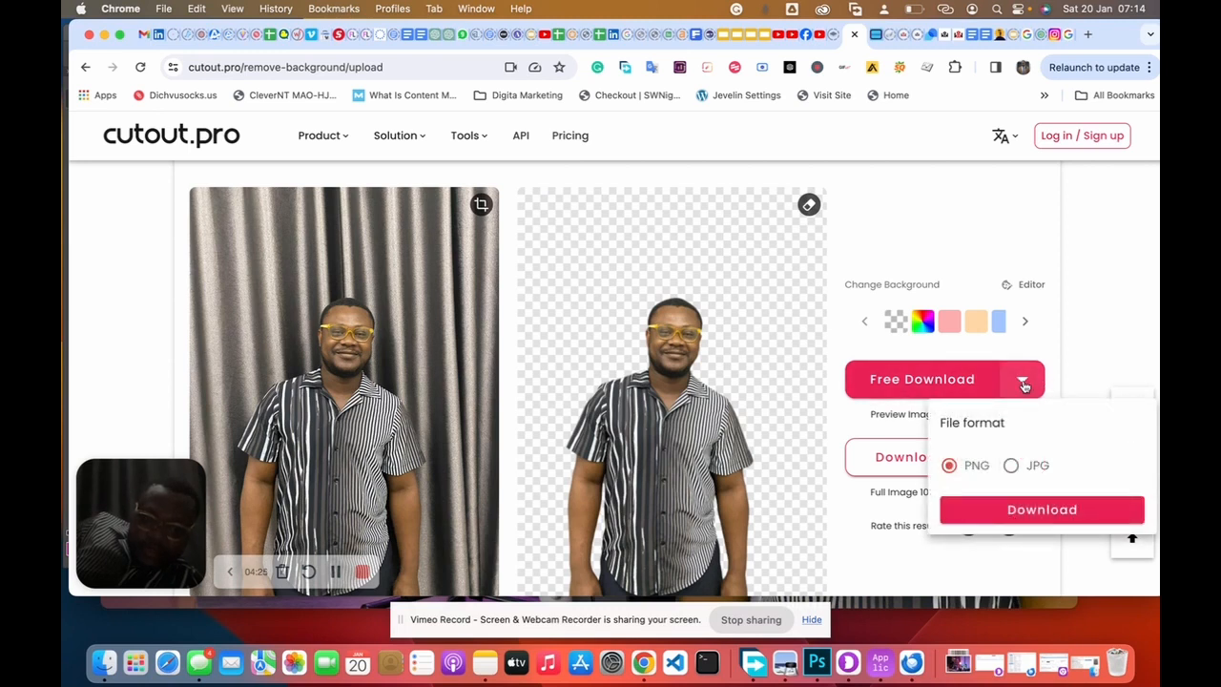
left_click(1052, 519)
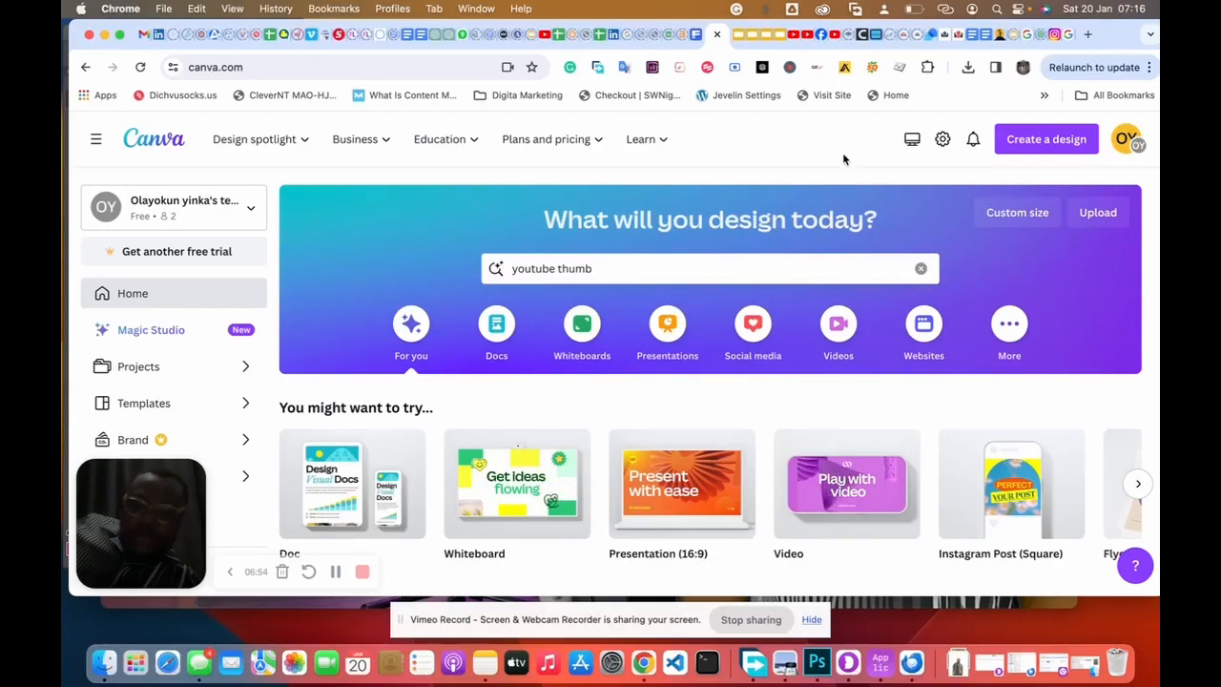
Step: Browse Canva's YouTube Thumbnail templates for "youtube thumb" and create a blank YouTube thumbnail design
left_click(621, 272)
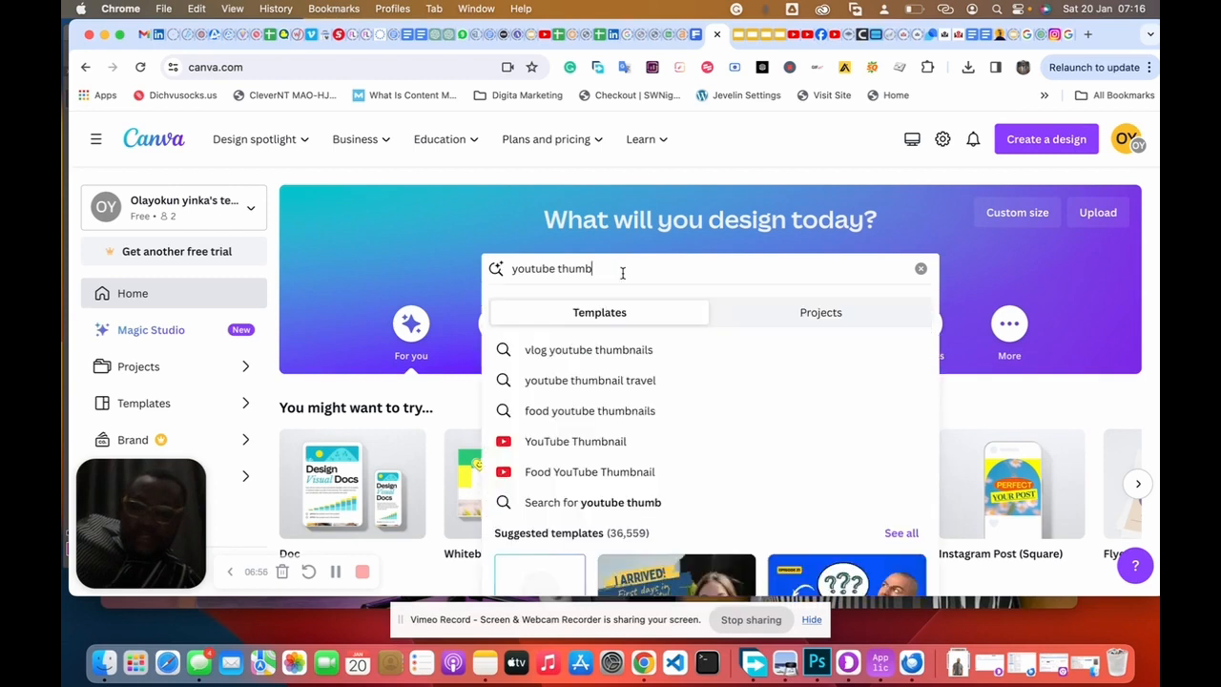
left_click(587, 447)
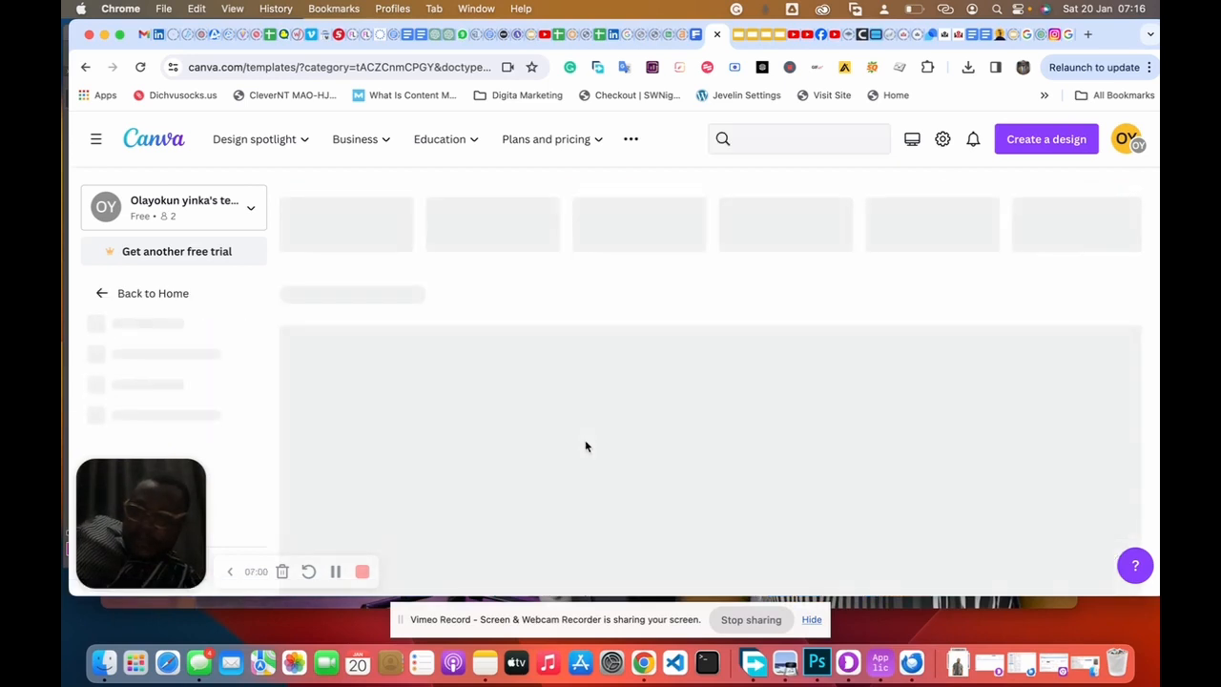
scroll(585, 445, "down", 5)
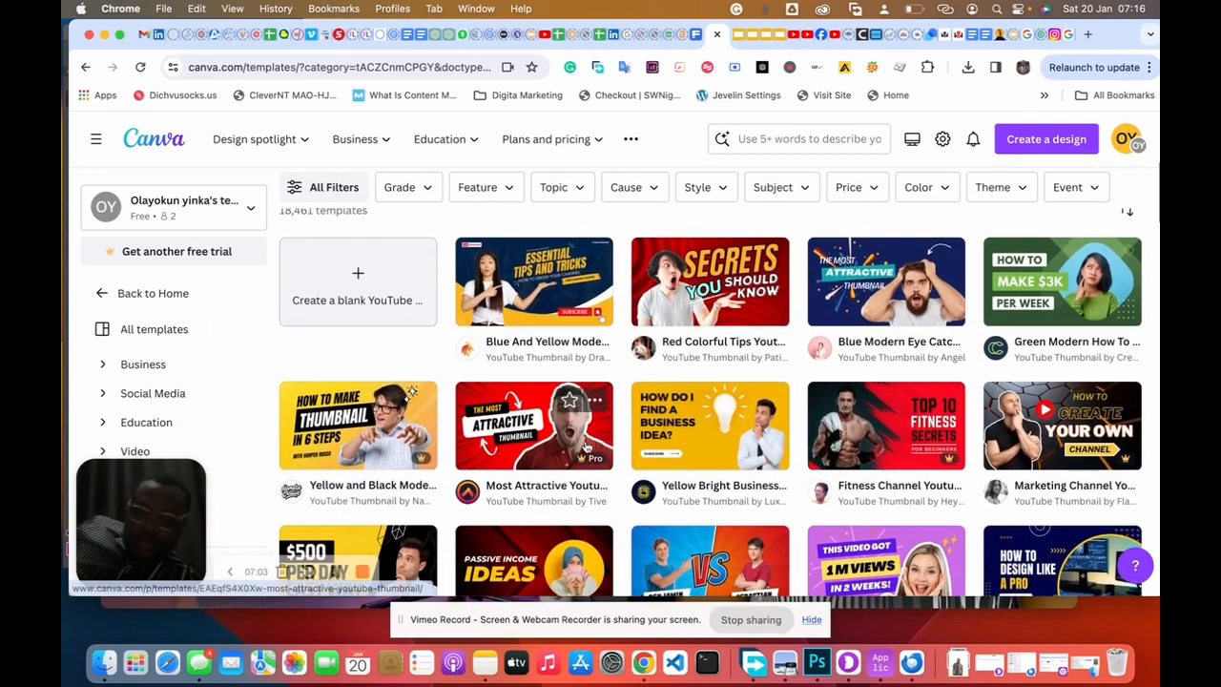
scroll(586, 445, "down", 1)
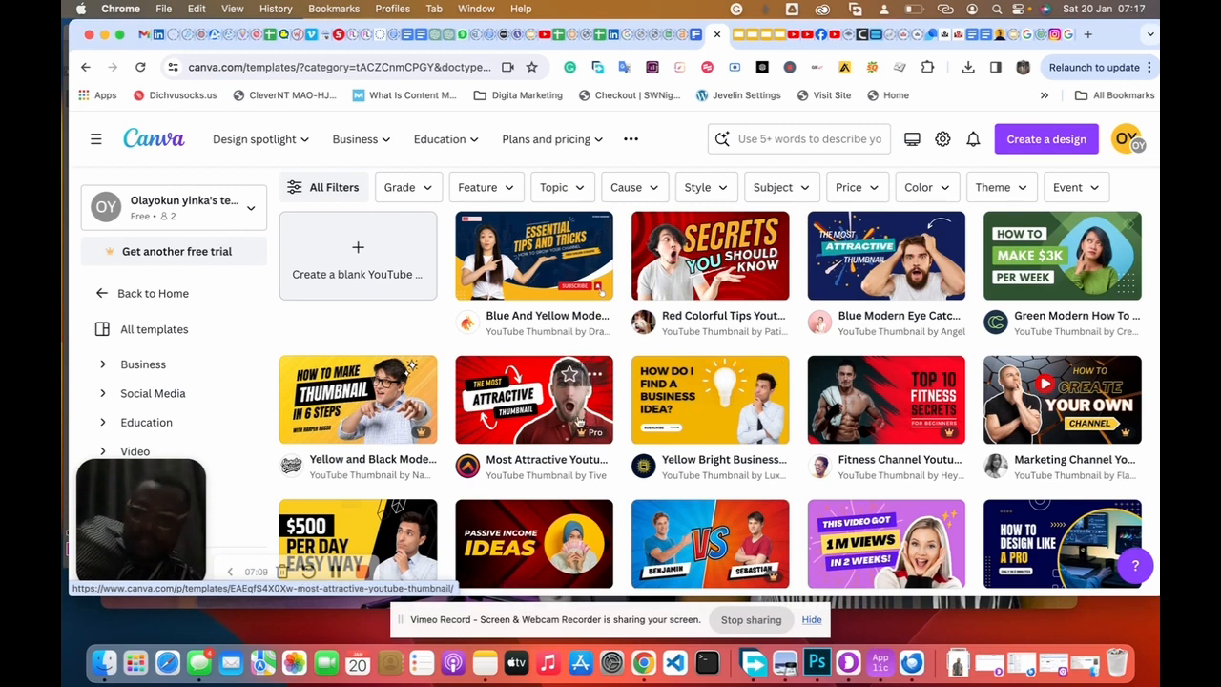
scroll(578, 420, "up", 3)
scroll(563, 420, "up", 3)
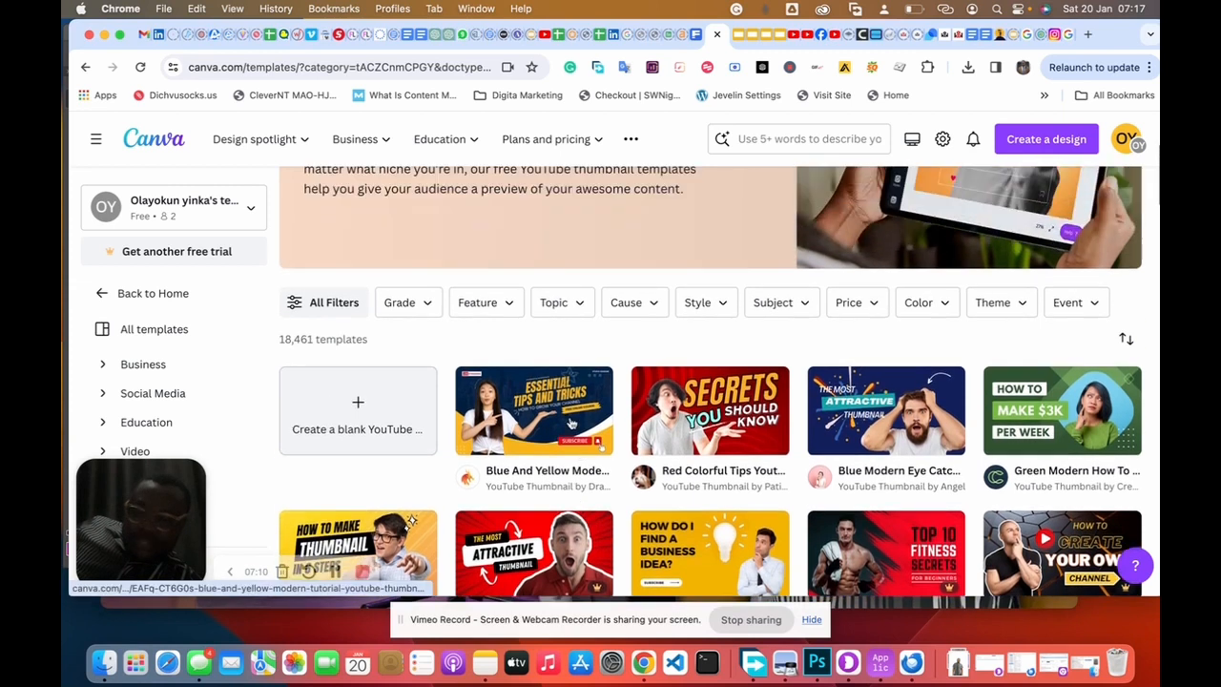
left_click(360, 406)
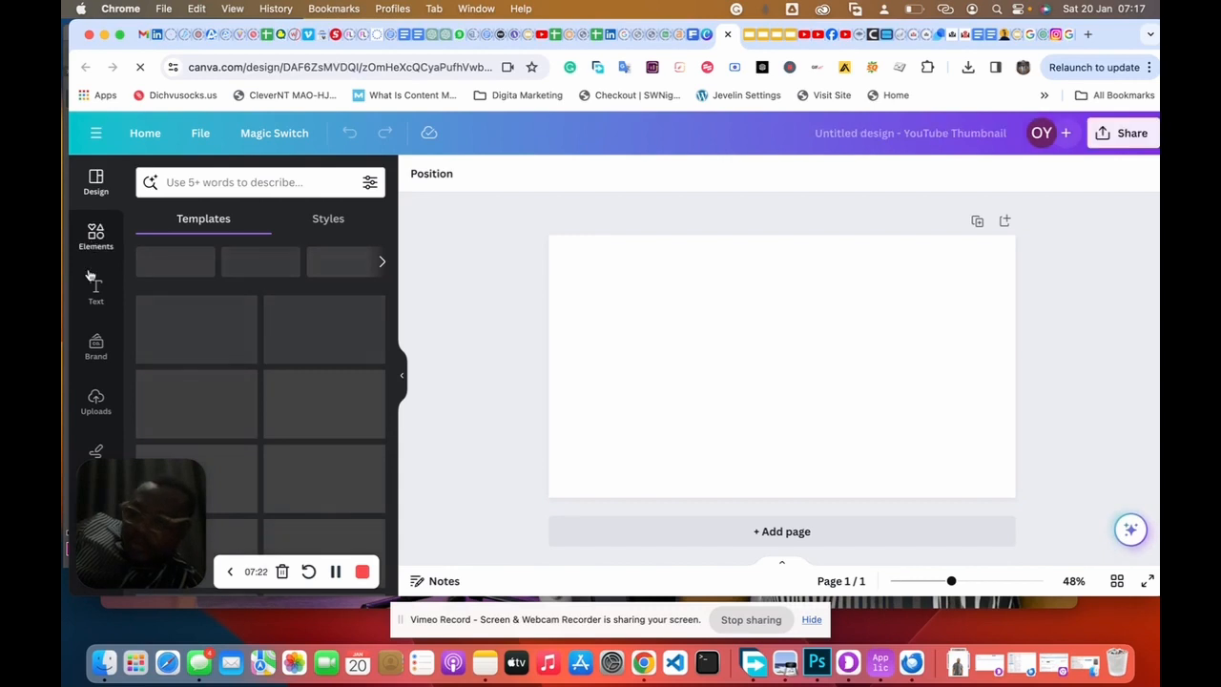
Step: Upload IMG_8085.png and the nobody-empty-desk studio JPG from the Downloads folder to the design's uploads
left_click(95, 404)
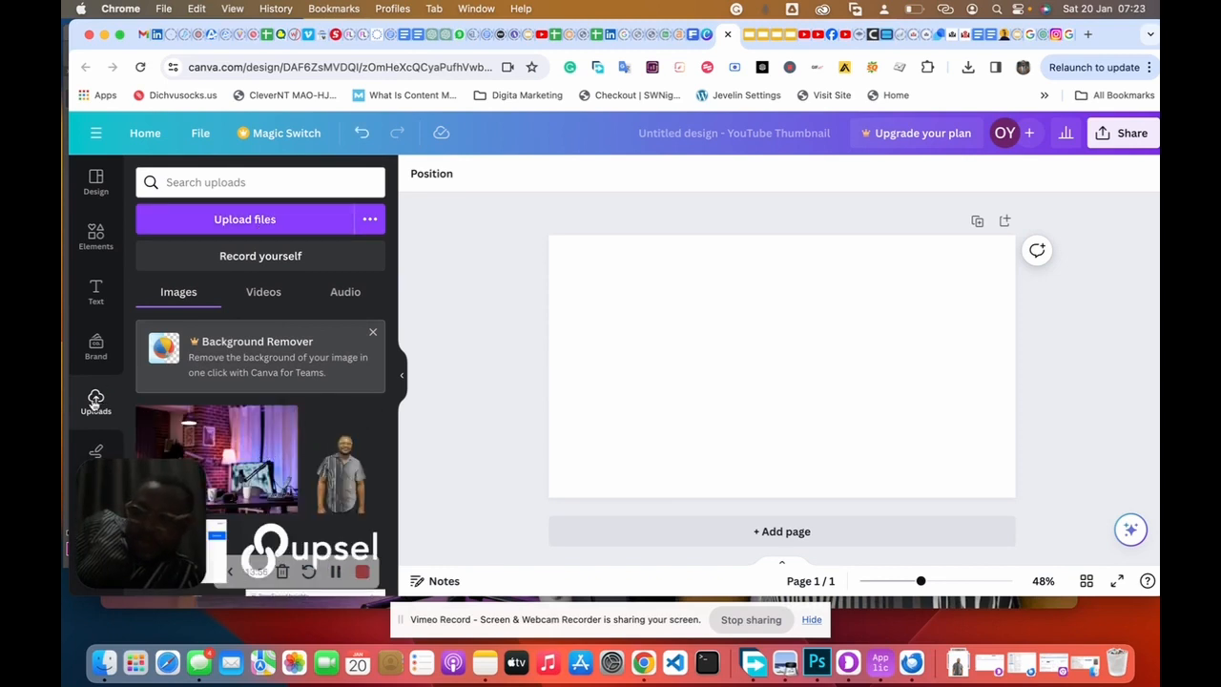
left_click(236, 221)
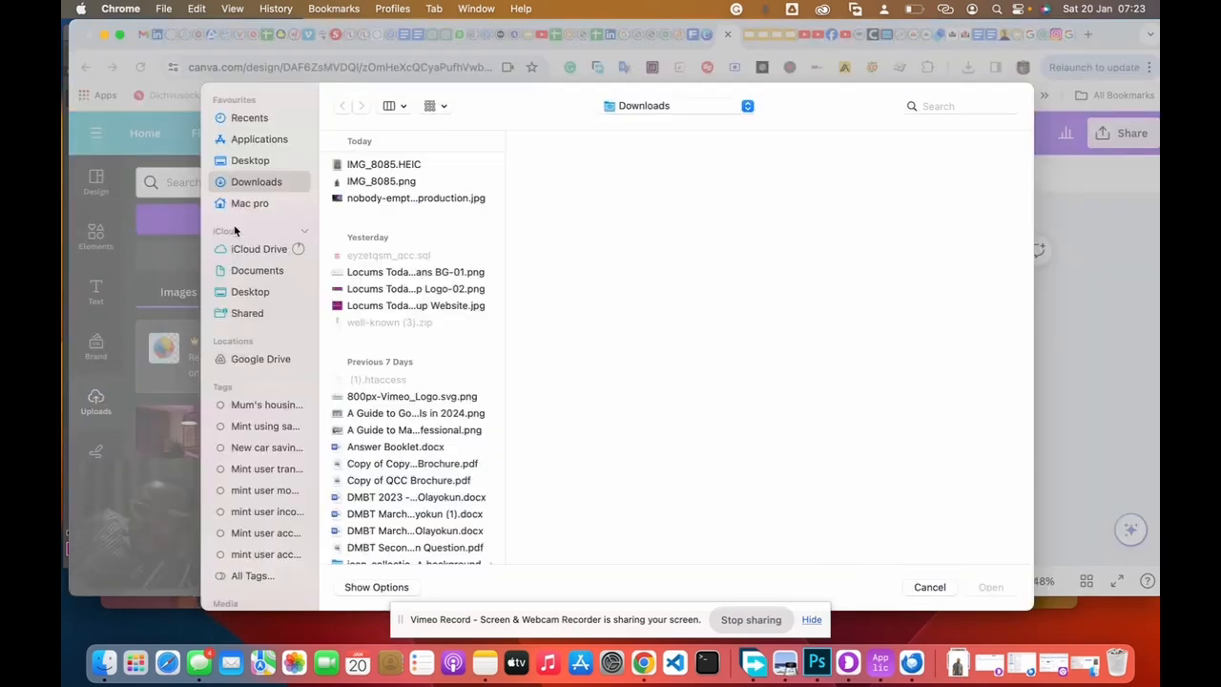
left_click(355, 185)
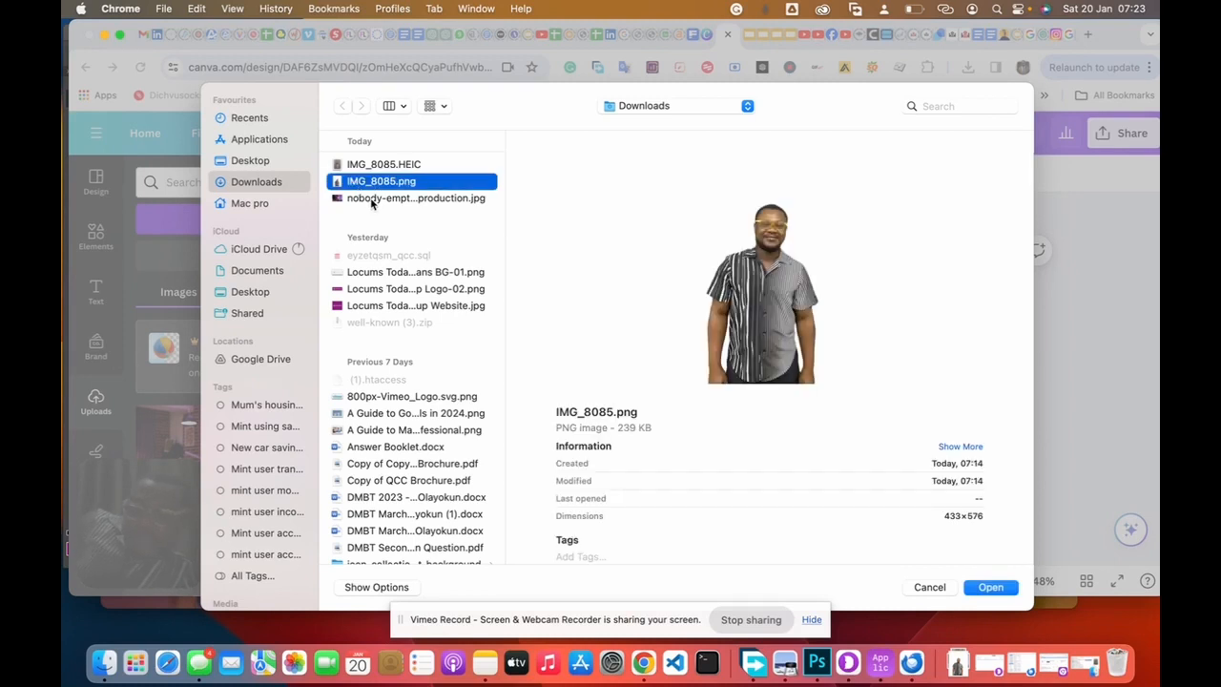
left_click(372, 200, "shift")
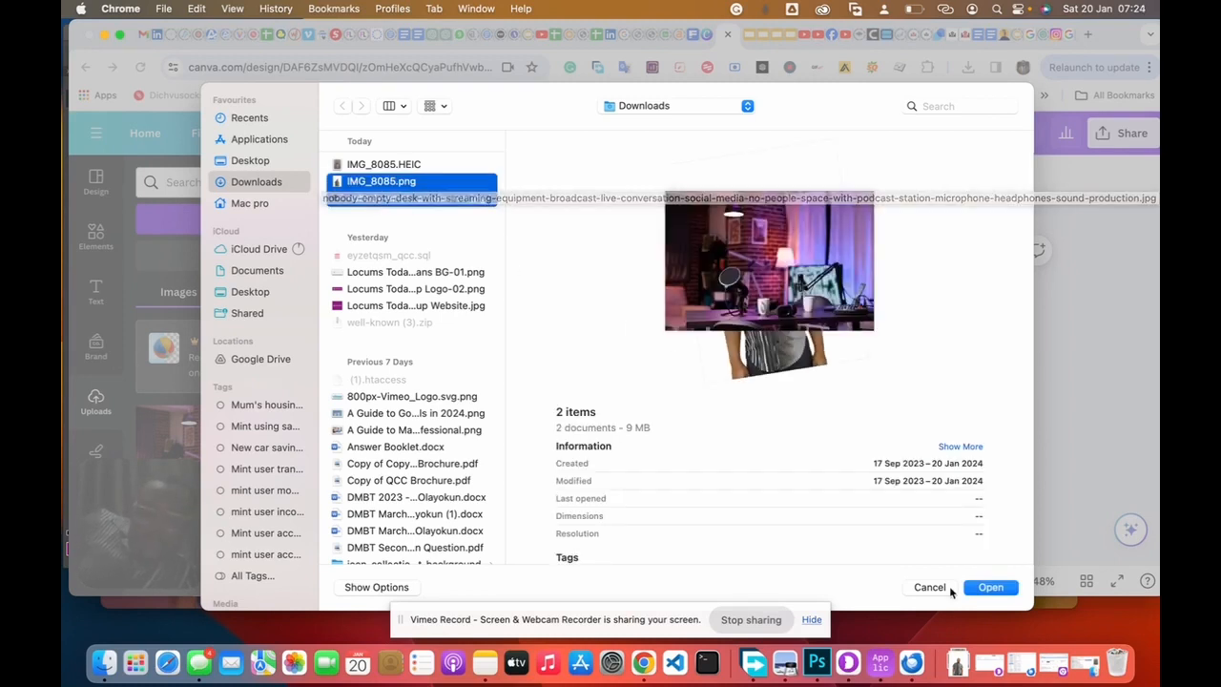
left_click(988, 588)
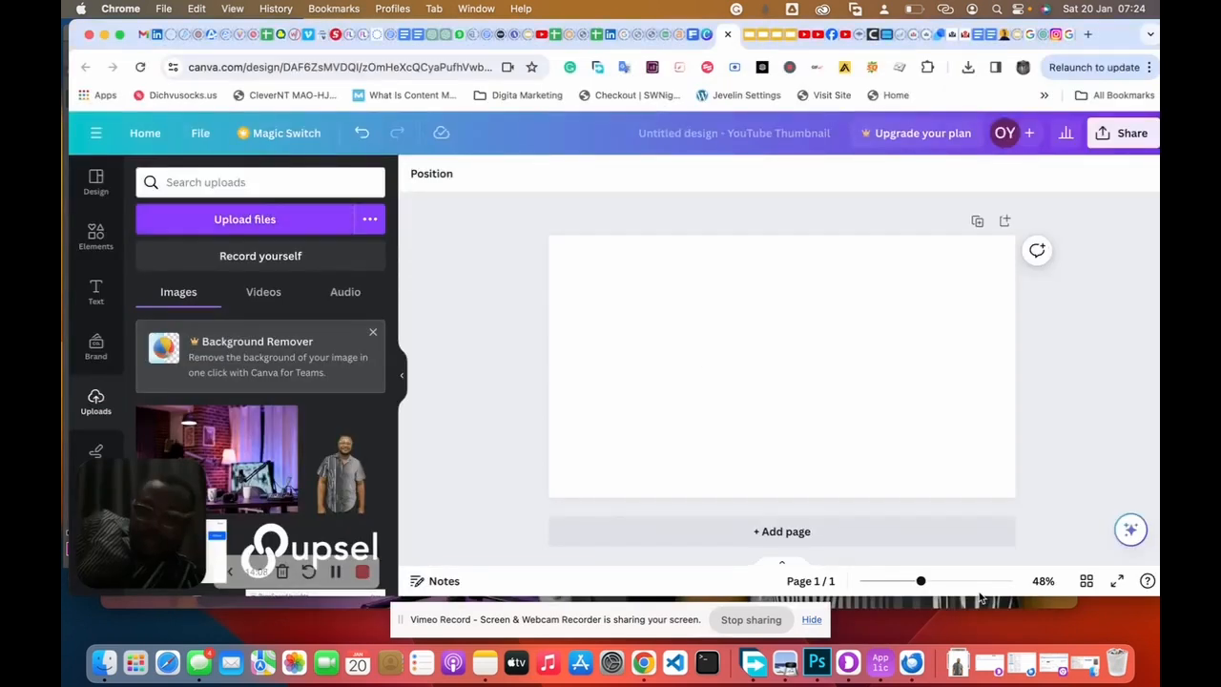
Step: Add the uploaded studio desk photo to the page and stretch it on all four sides to cover the whole canvas
scroll(276, 492, "up", 1)
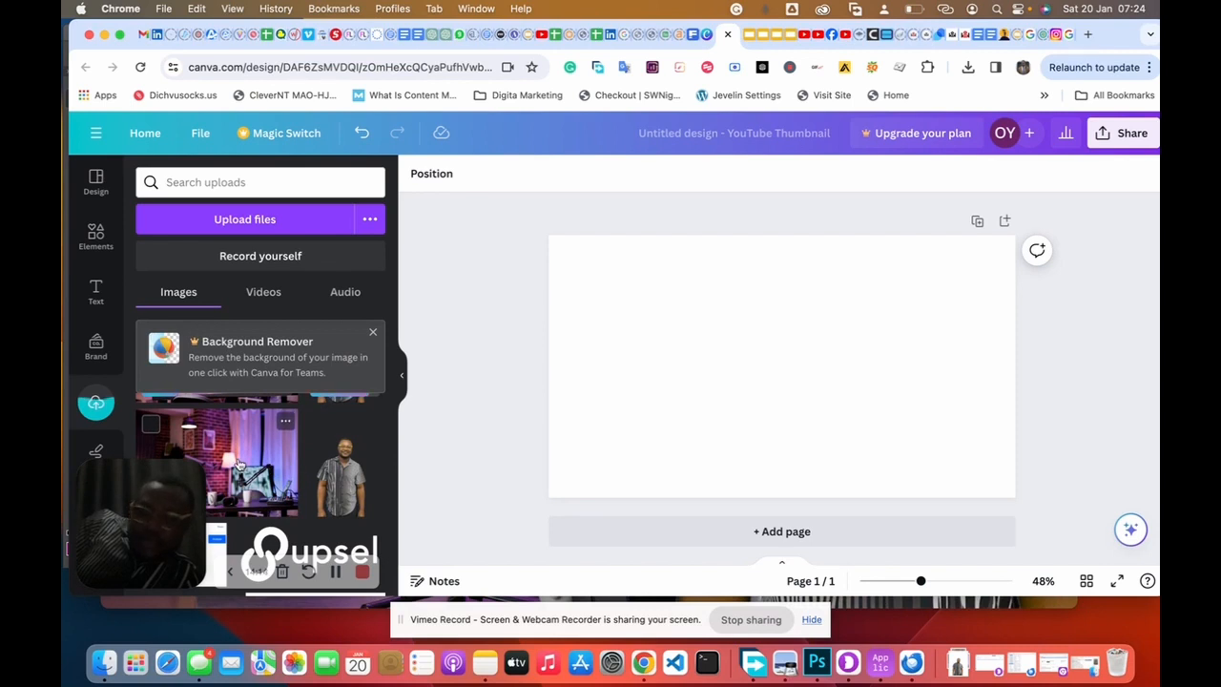
left_click(239, 464)
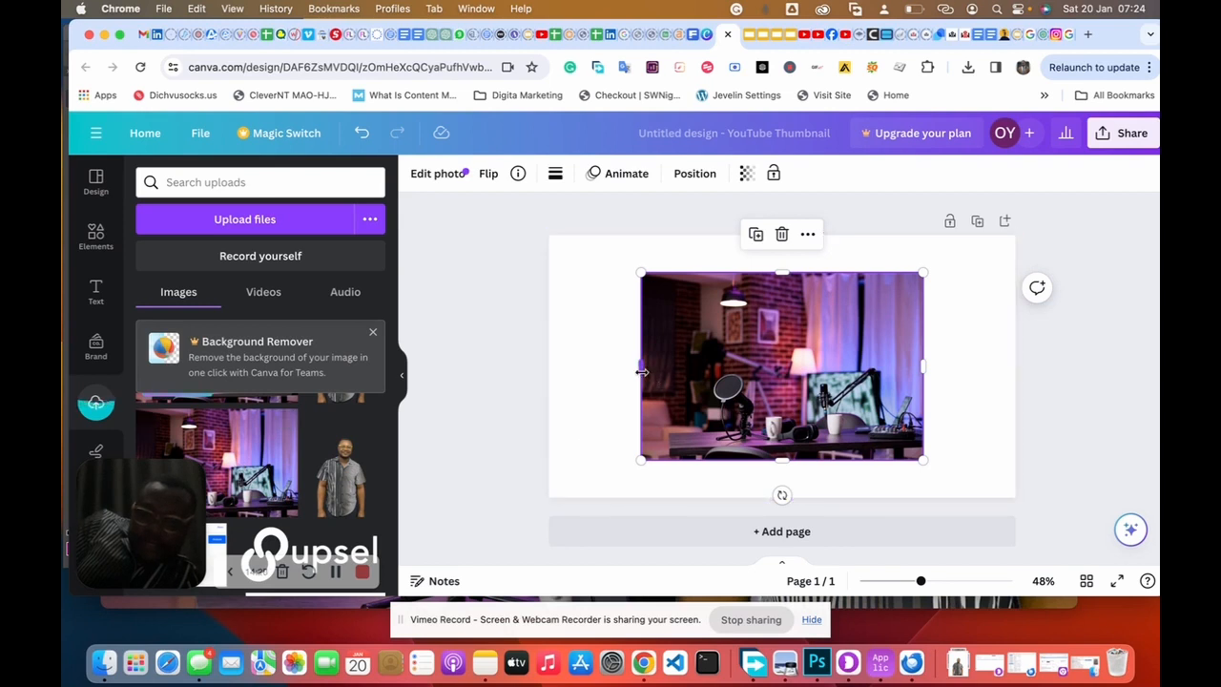
left_click_drag(642, 372, 551, 379)
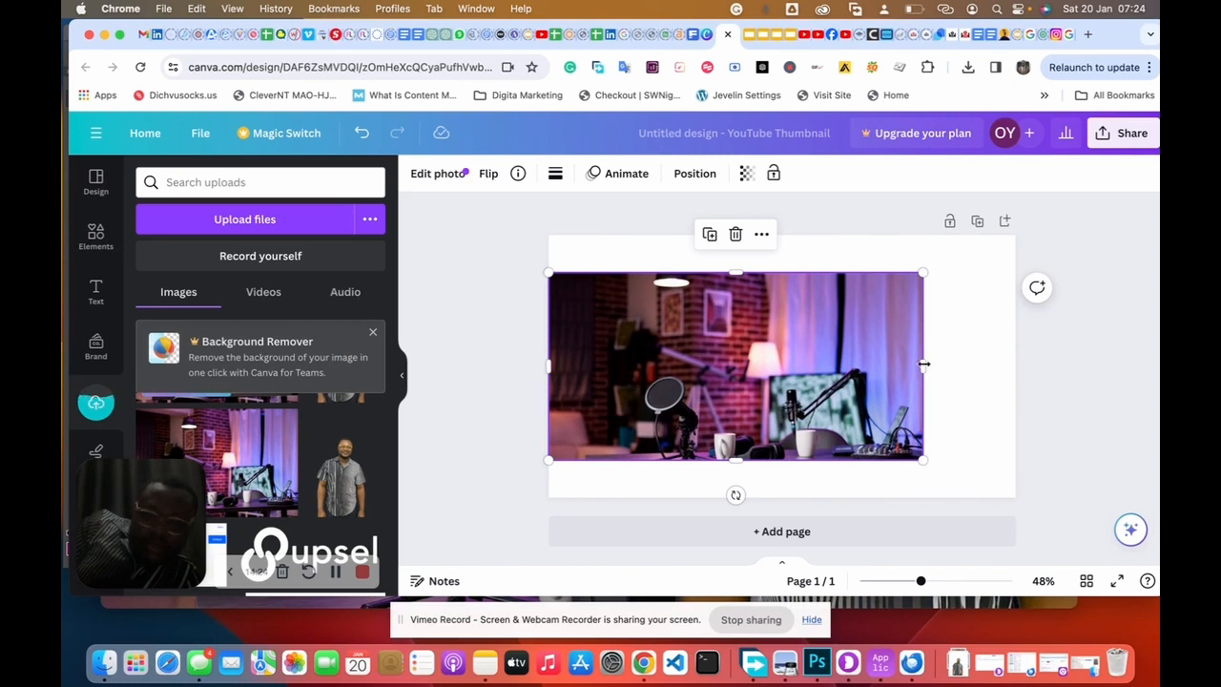
left_click_drag(924, 363, 1015, 357)
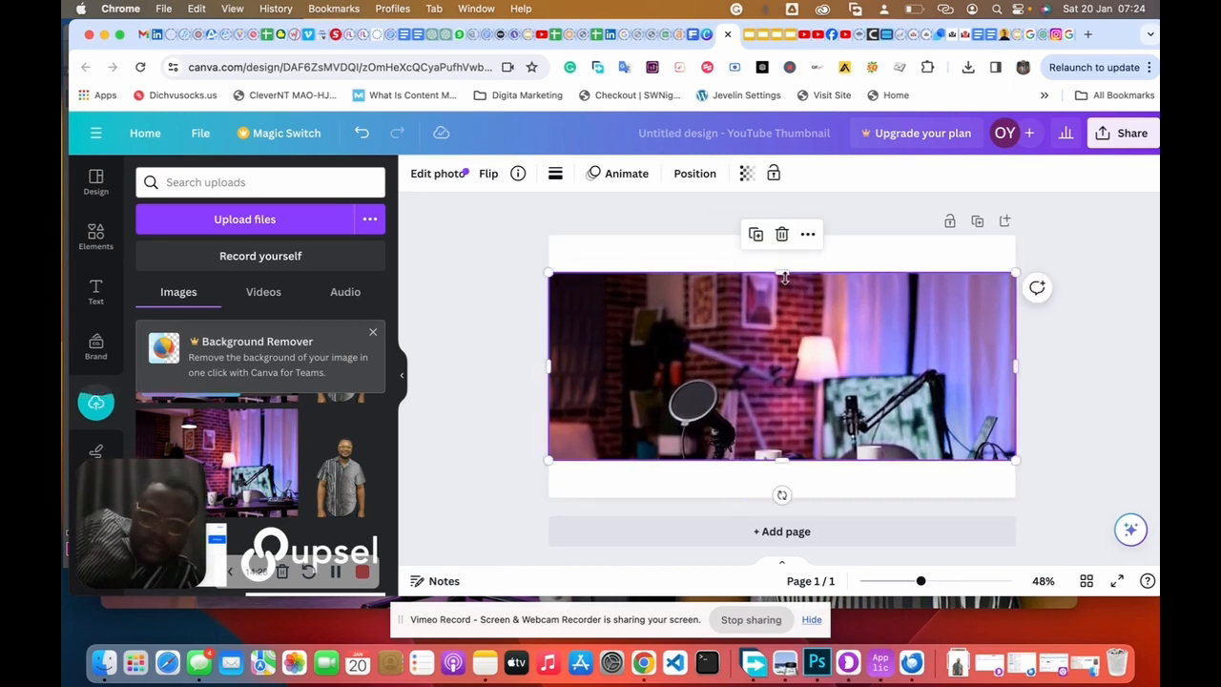
left_click_drag(780, 276, 780, 235)
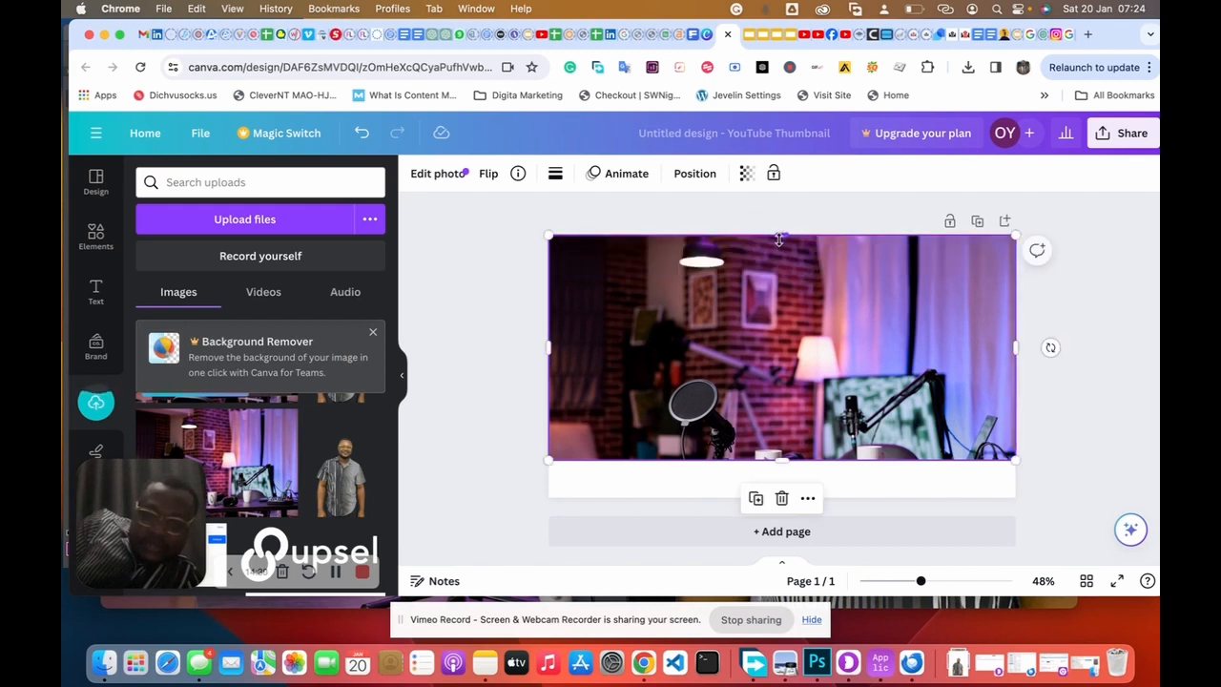
left_click_drag(787, 462, 788, 497)
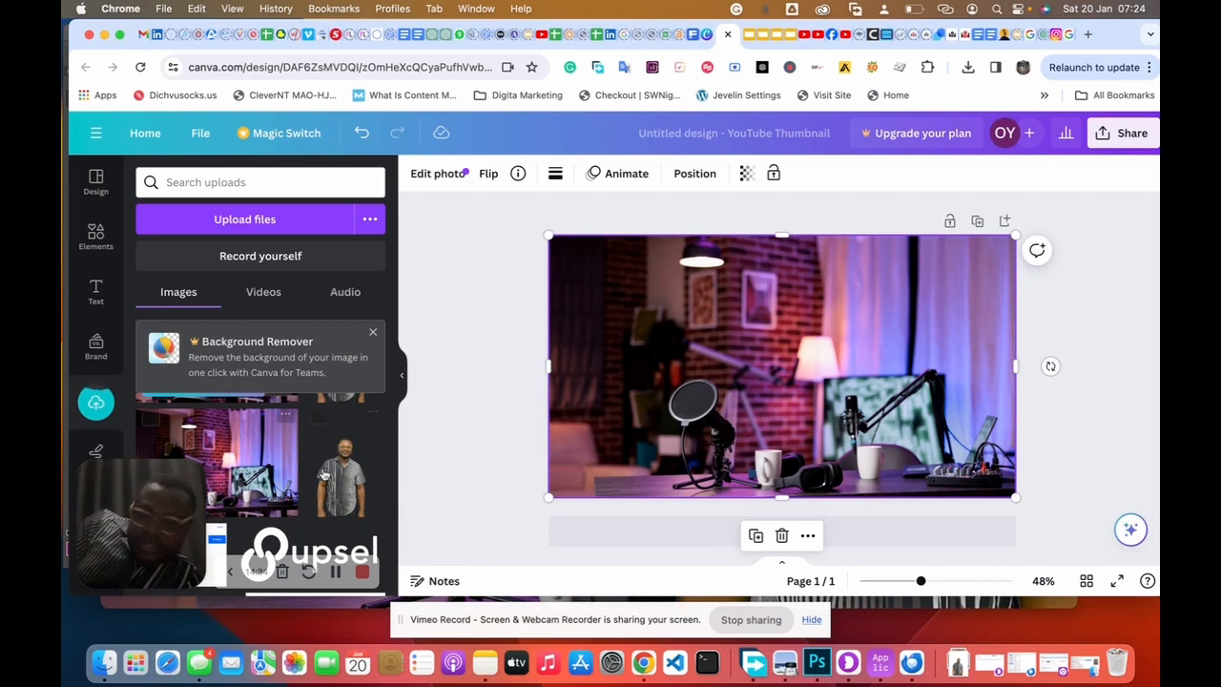
Step: Add the uploaded cutout of the man over the studio background and enlarge it until it reaches the canvas's bottom edge
left_click(338, 456)
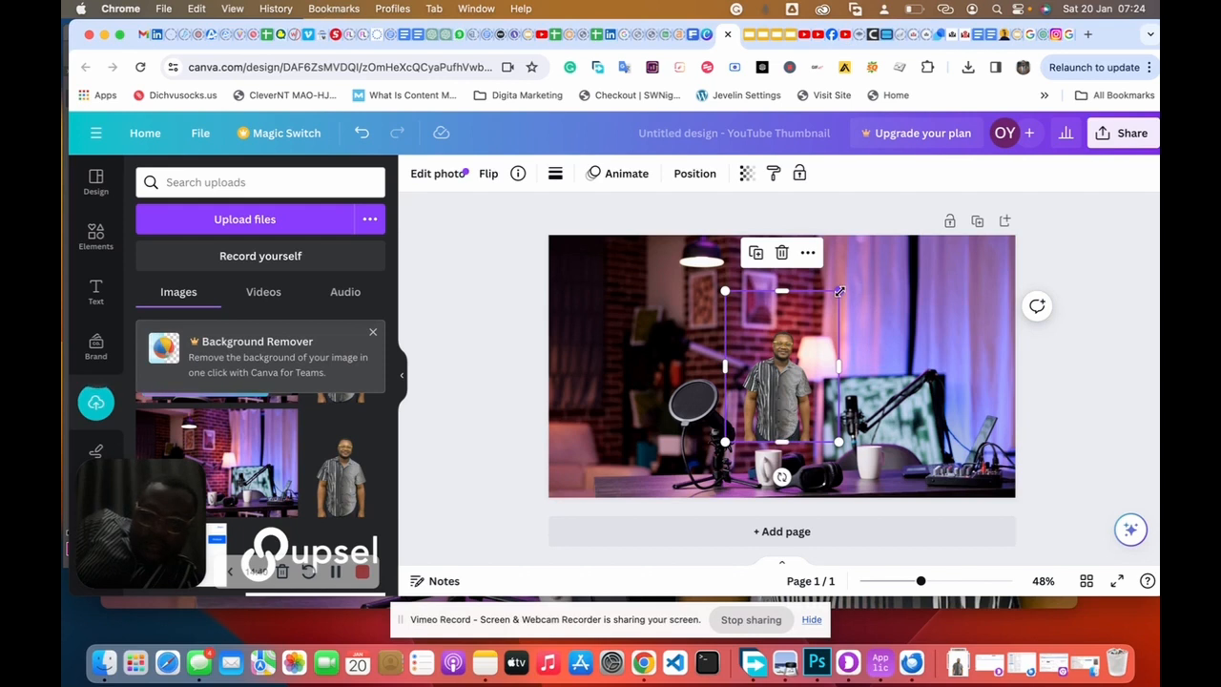
left_click_drag(840, 291, 901, 208)
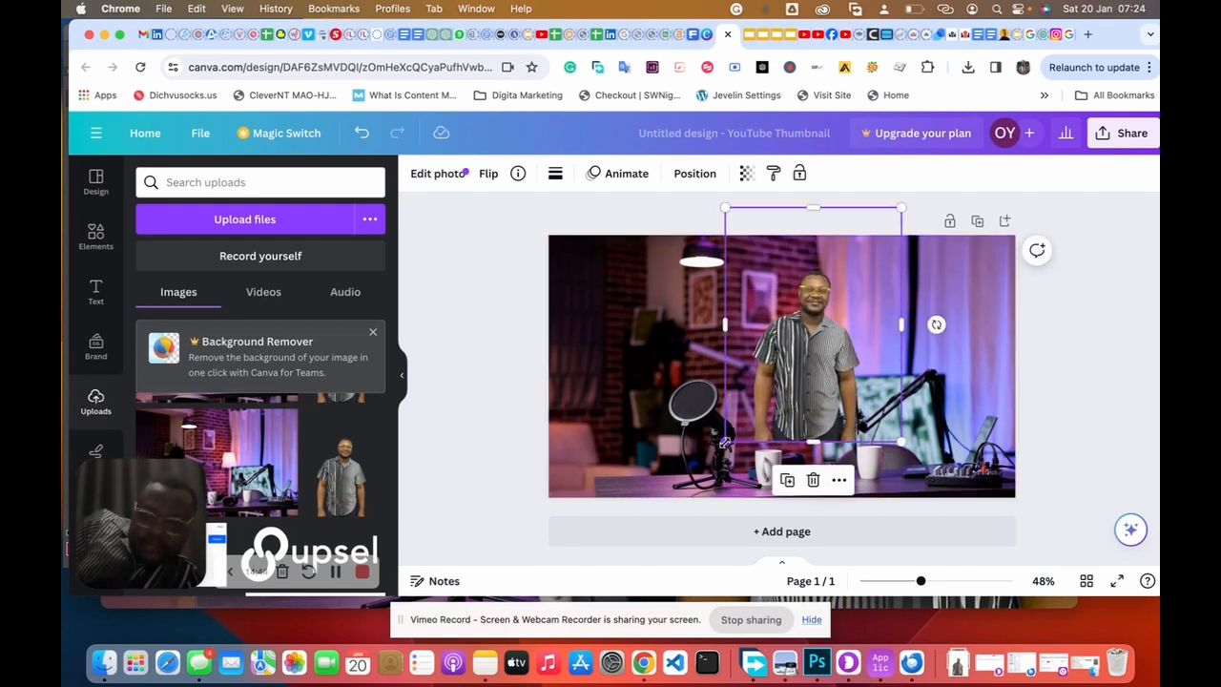
left_click_drag(725, 442, 676, 497)
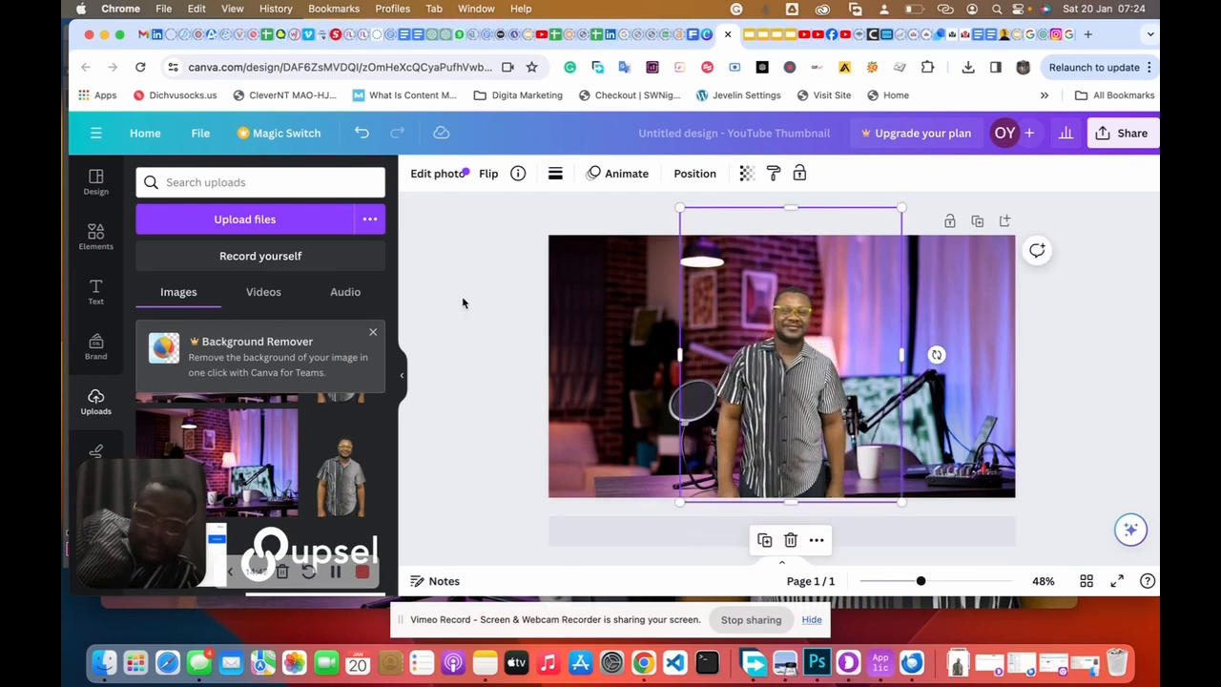
Step: Flip the cutout of the man horizontally
left_click(486, 174)
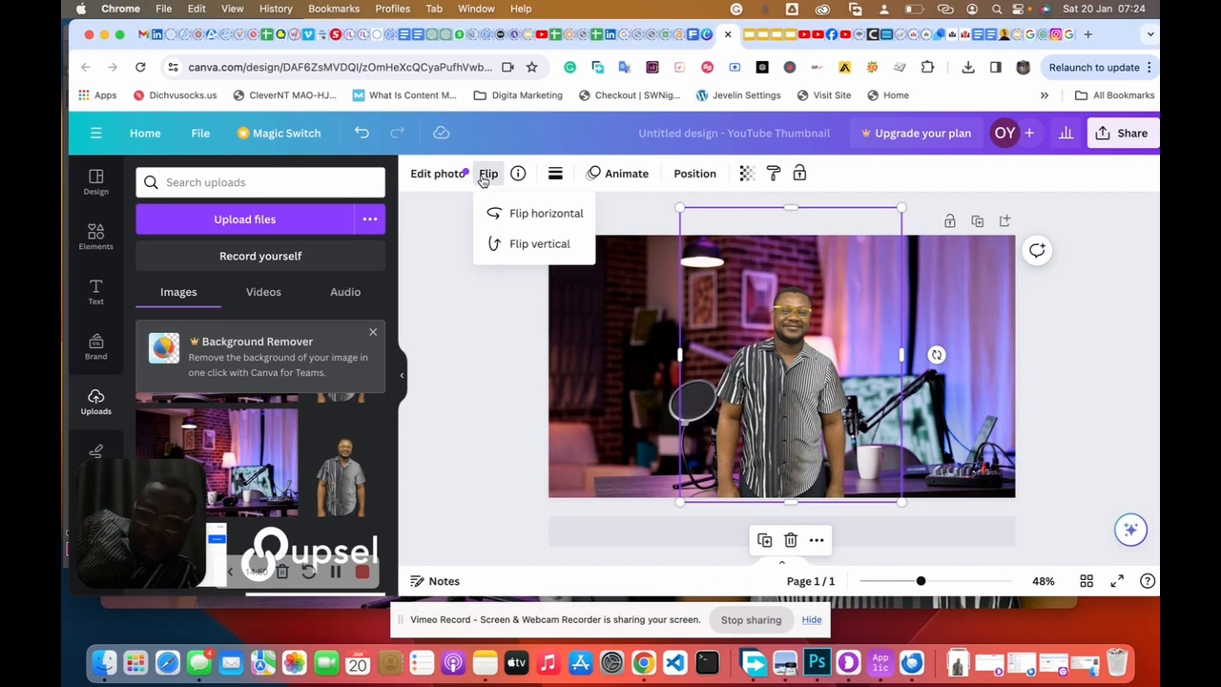
left_click(525, 218)
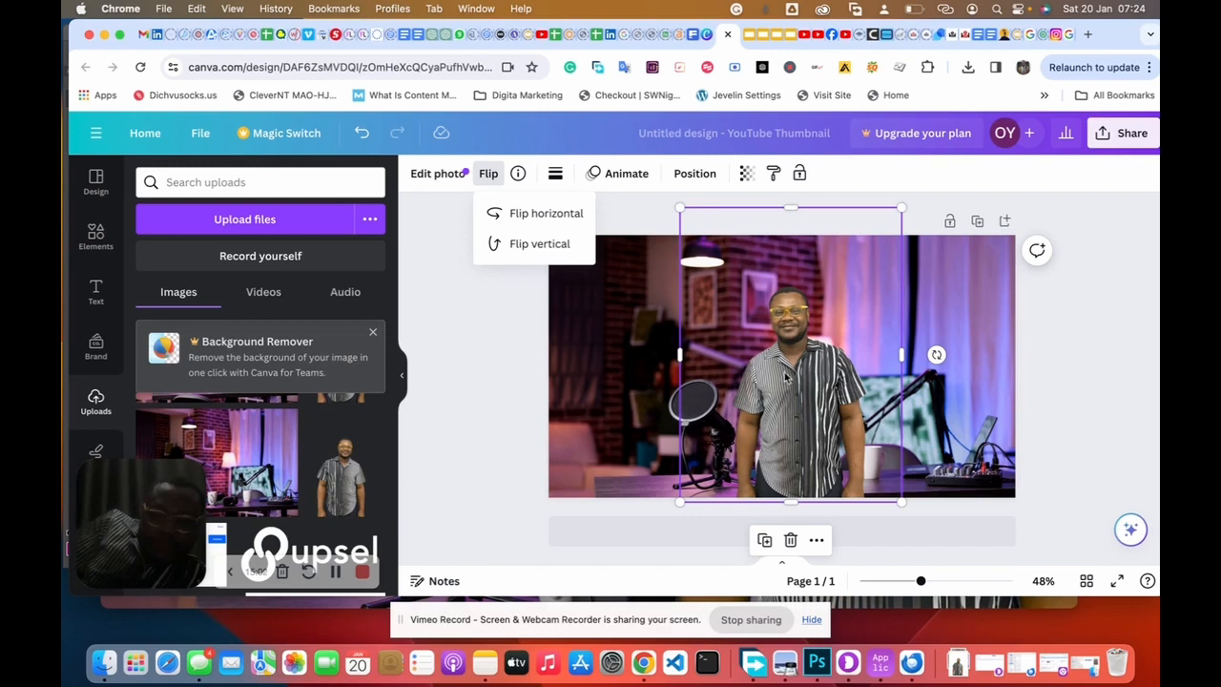
left_click(801, 386)
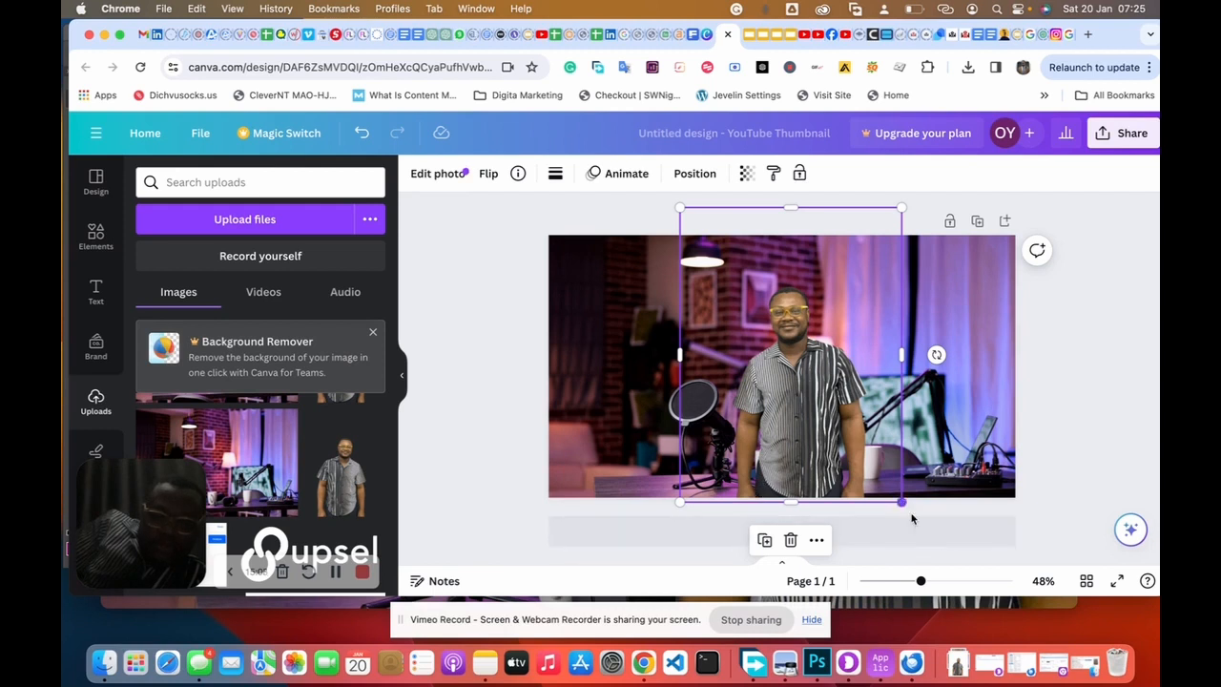
Step: Enlarge the man's cutout to a waist-up portrait and move it to the right side of the thumbnail
left_click_drag(911, 518, 961, 559)
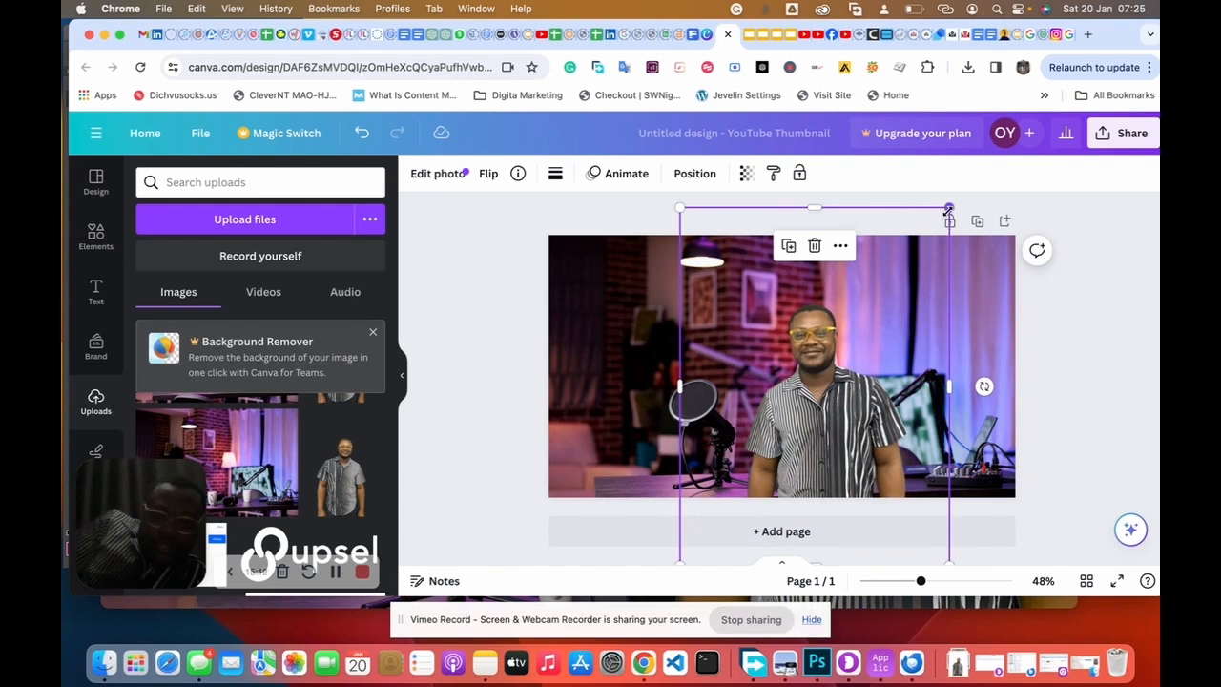
left_click_drag(957, 202, 977, 190)
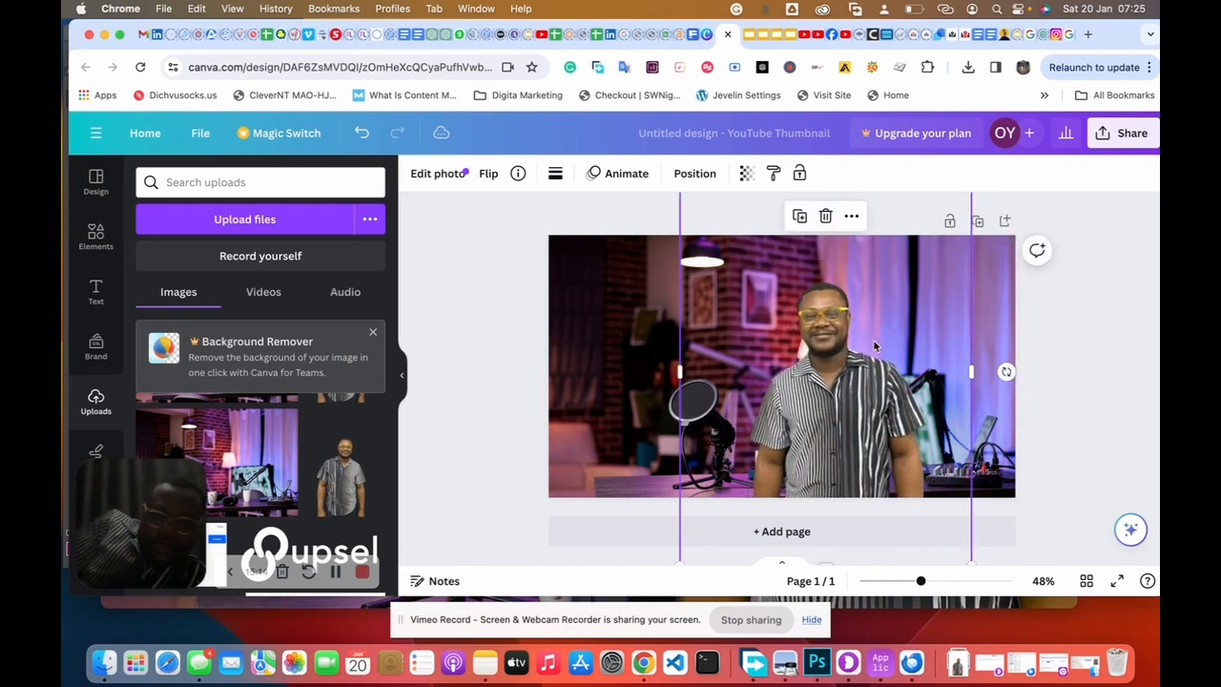
left_click_drag(842, 393, 913, 390)
left_click(1083, 330)
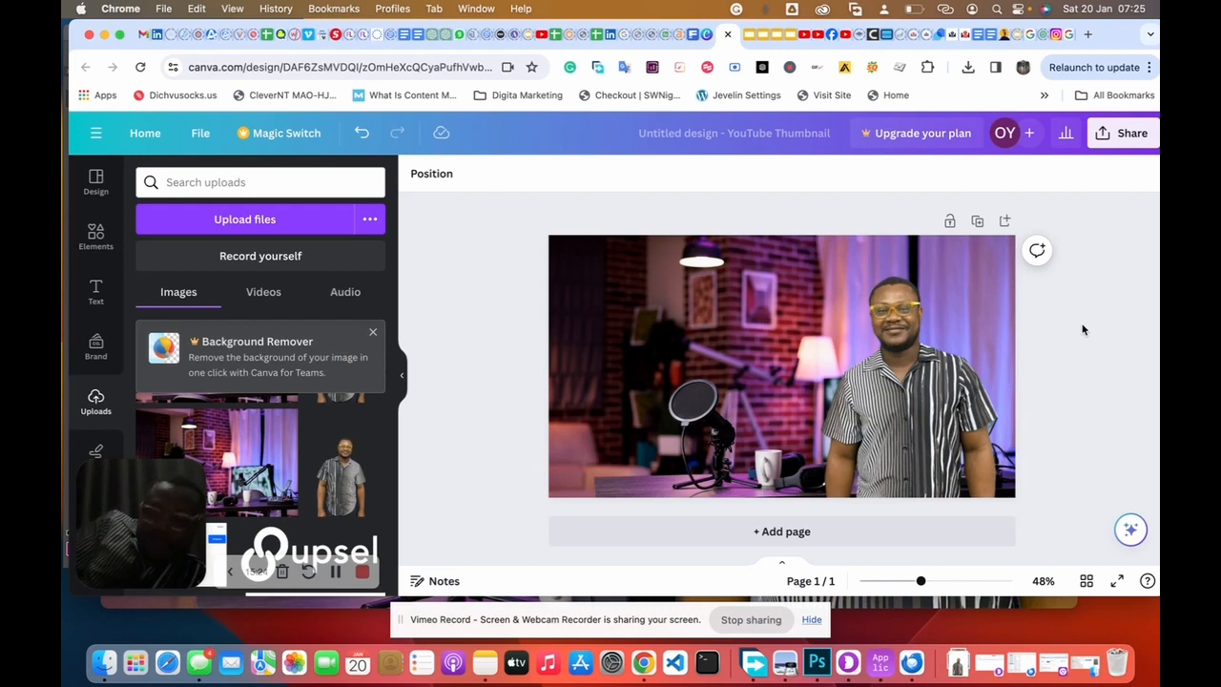
Step: Add a square shape and widen it leftward into a rectangle across the empty area beside the man
left_click(95, 291)
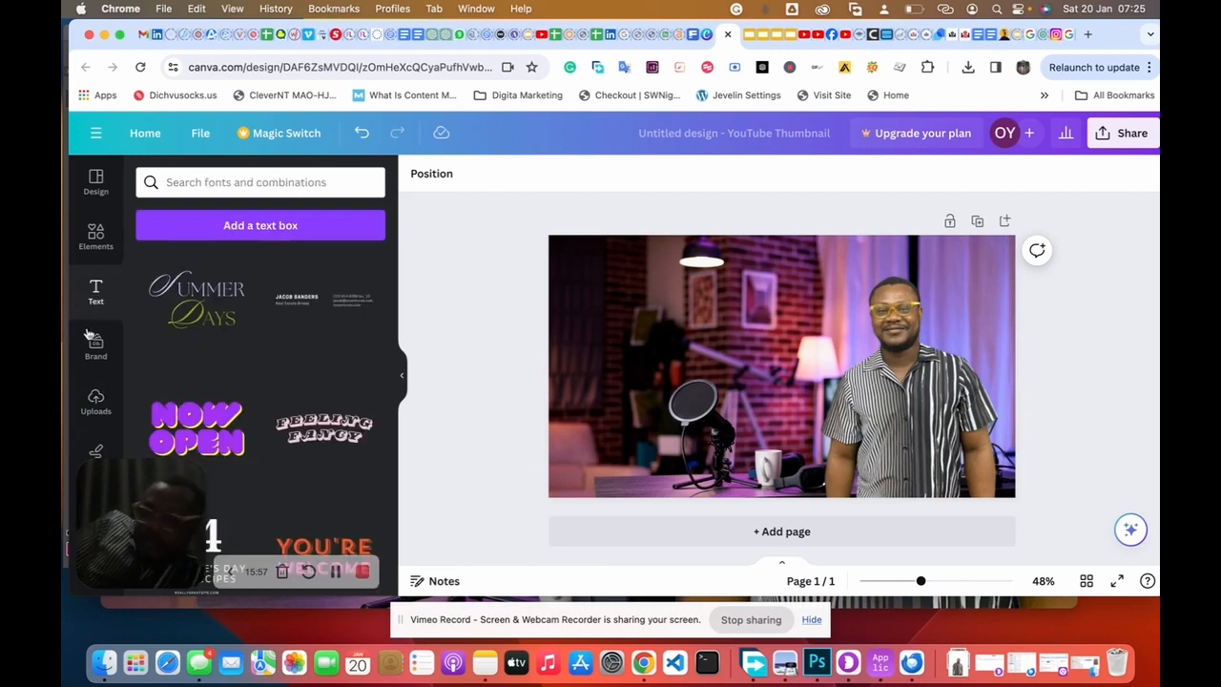
left_click(85, 246)
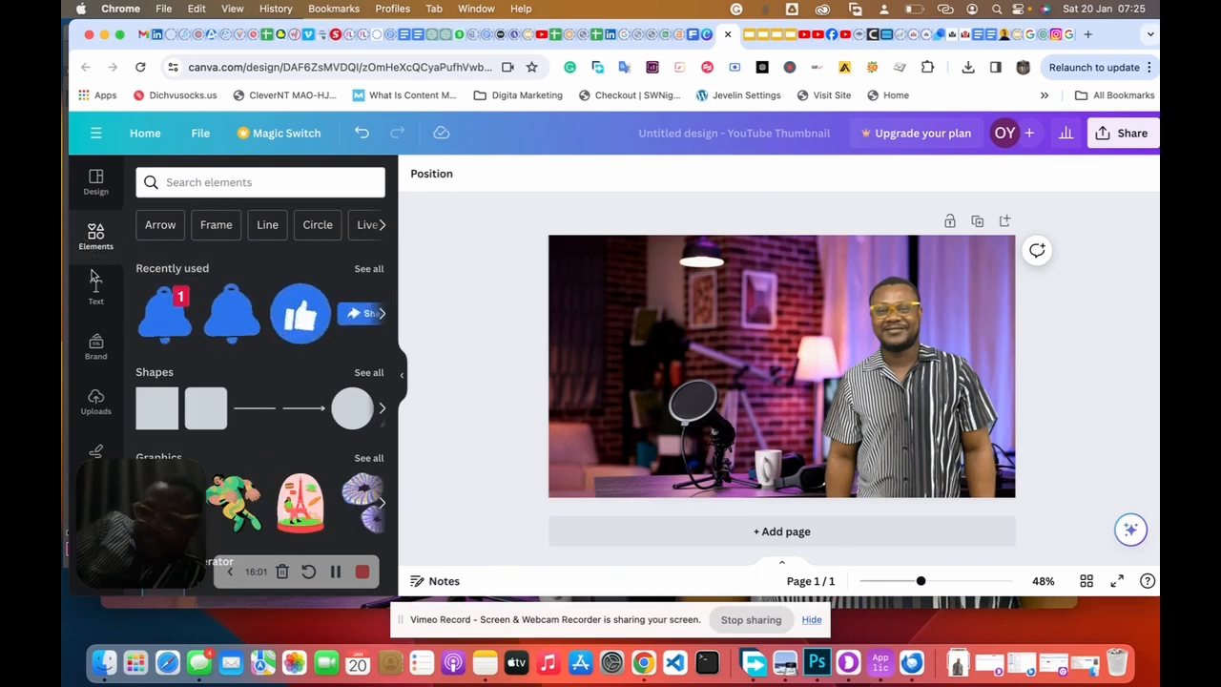
left_click(151, 416)
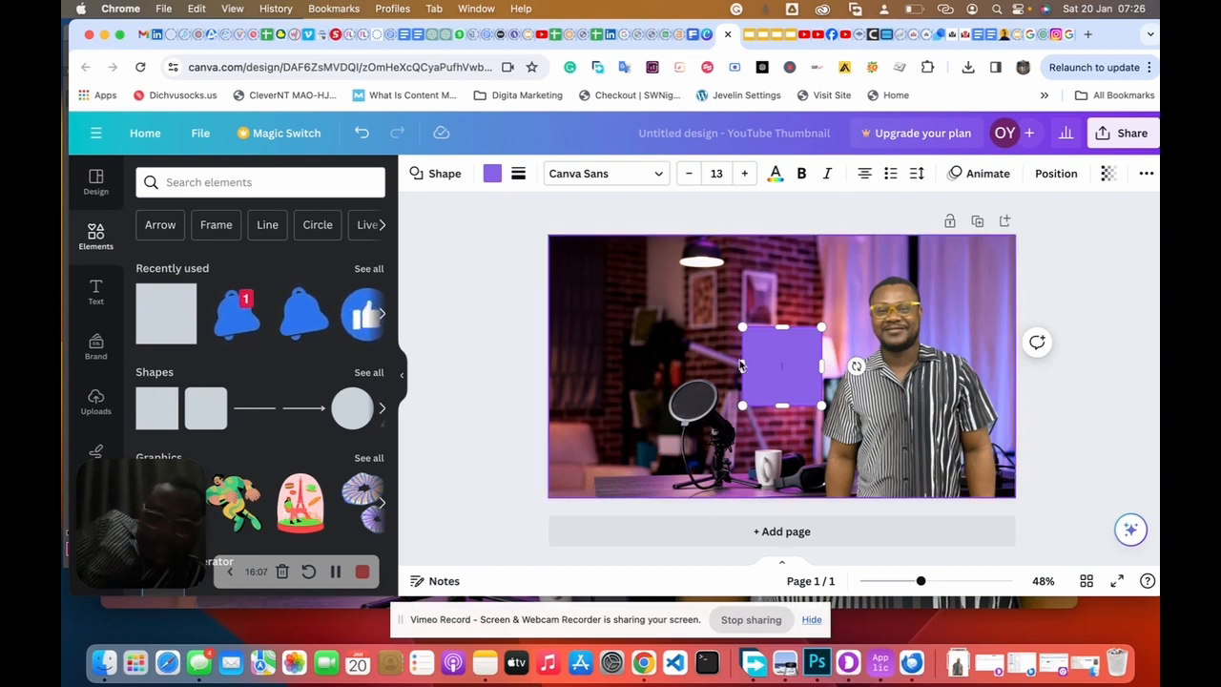
left_click_drag(740, 365, 575, 364)
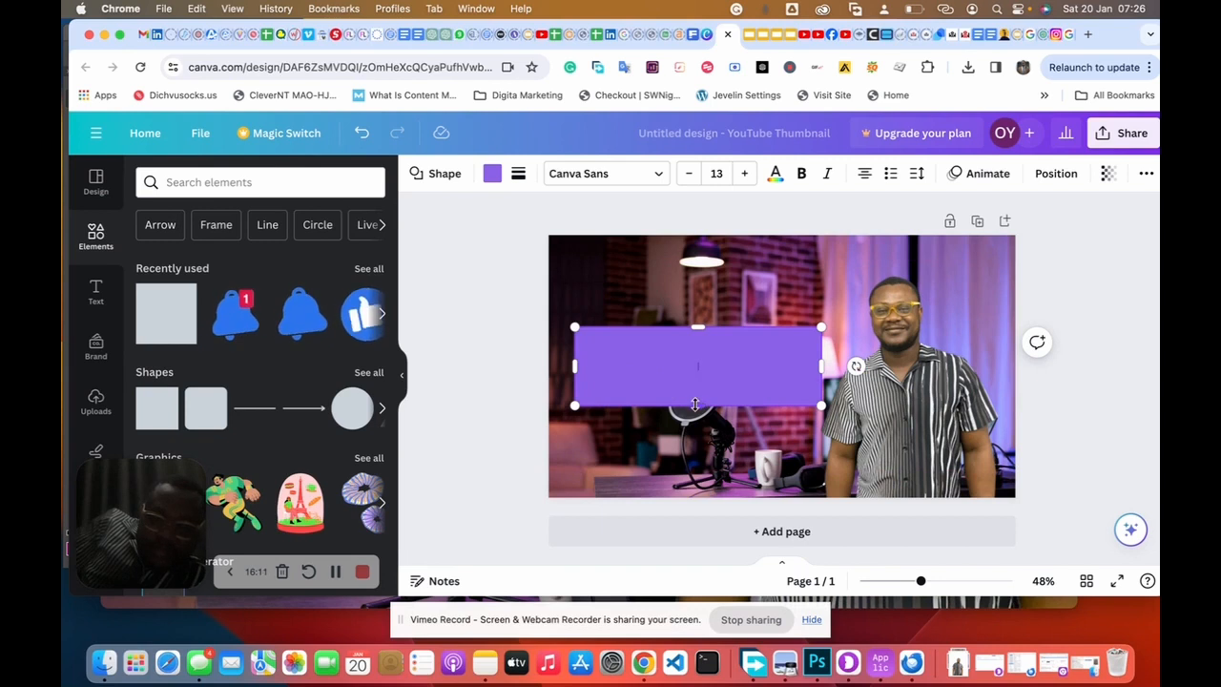
Step: Halve the purple rectangle's height and tilt it counterclockwise as a banner running off the canvas's left edge below the hanging lamp
left_click_drag(695, 404, 607, 351)
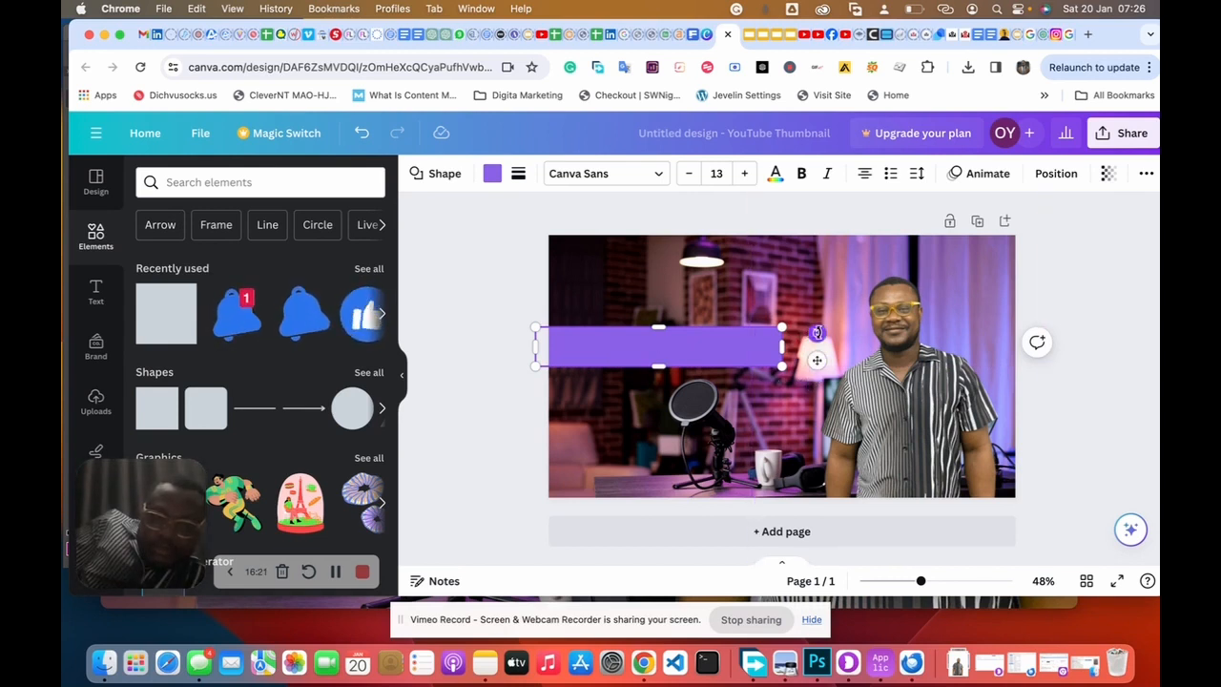
left_click_drag(817, 332, 819, 294)
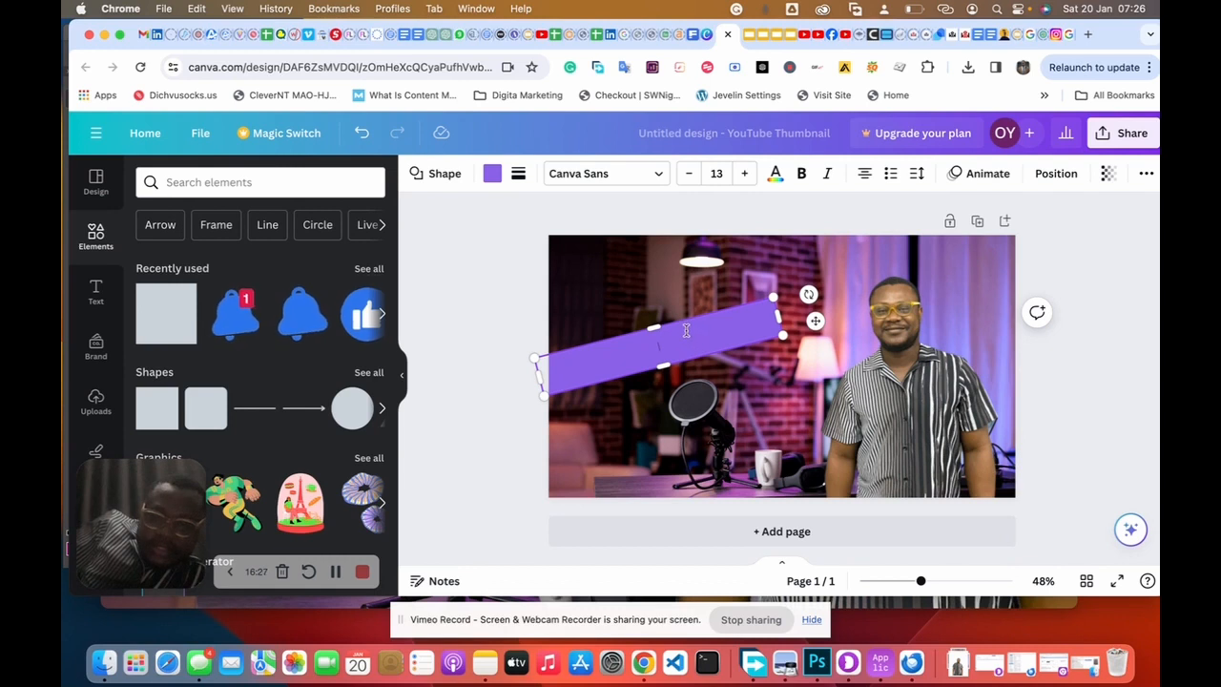
left_click_drag(804, 324, 763, 292)
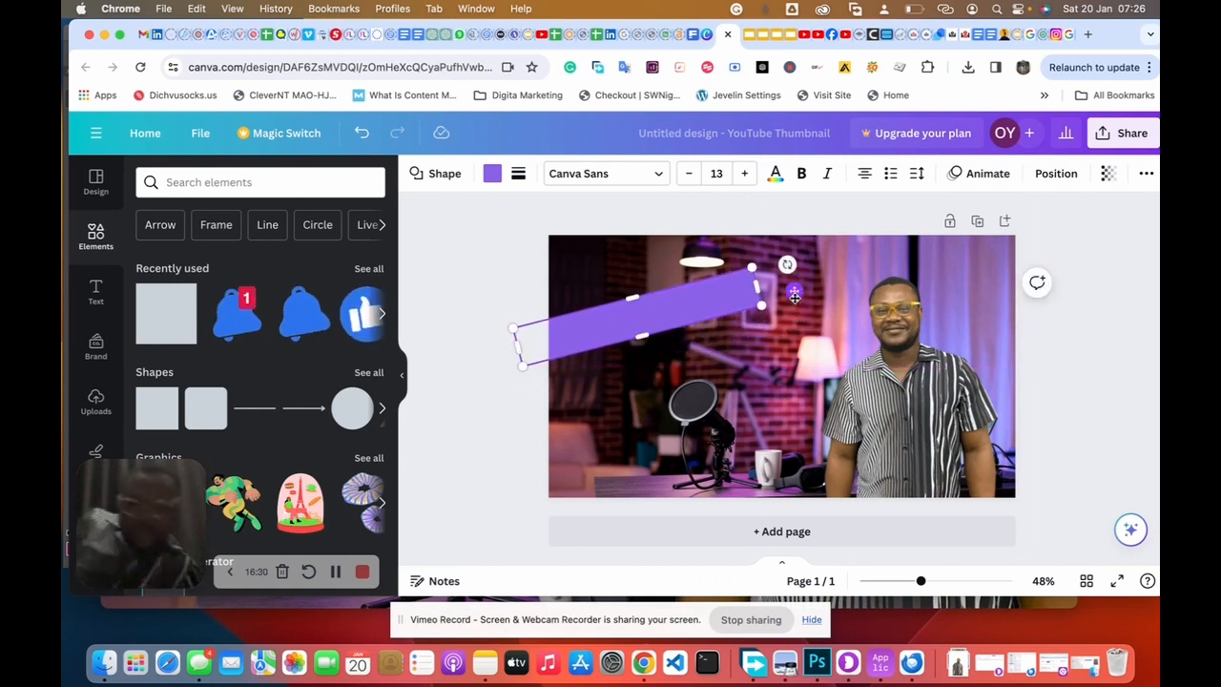
right_click(687, 311)
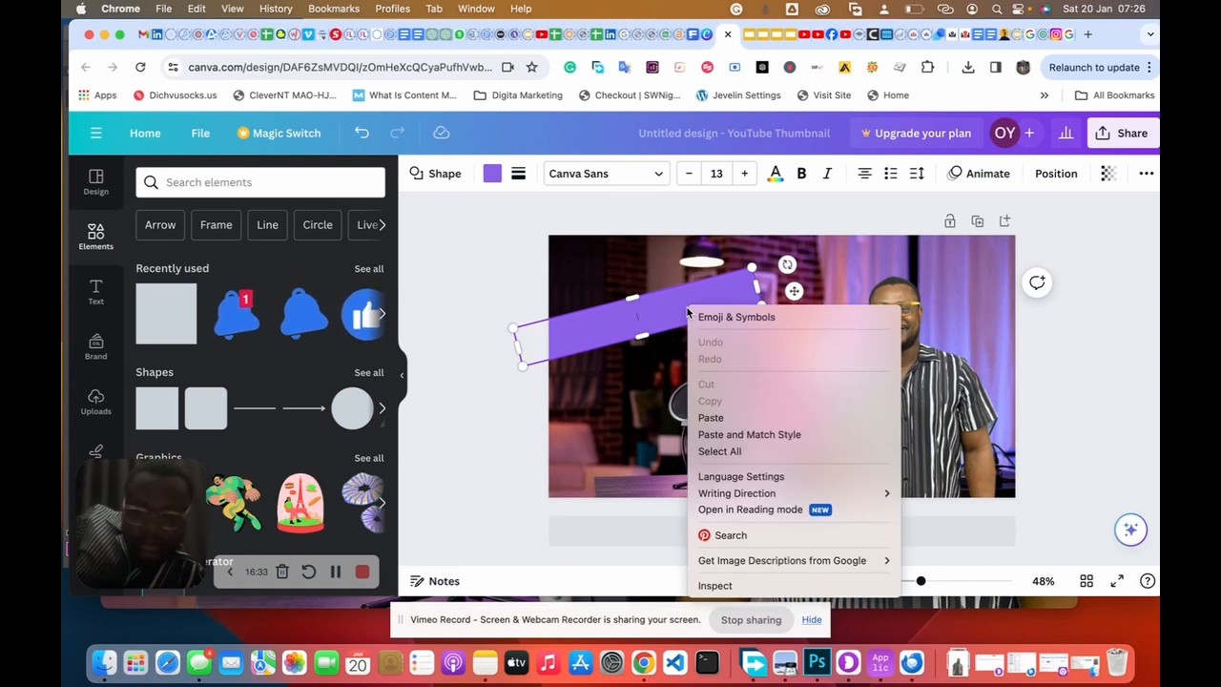
left_click(668, 308)
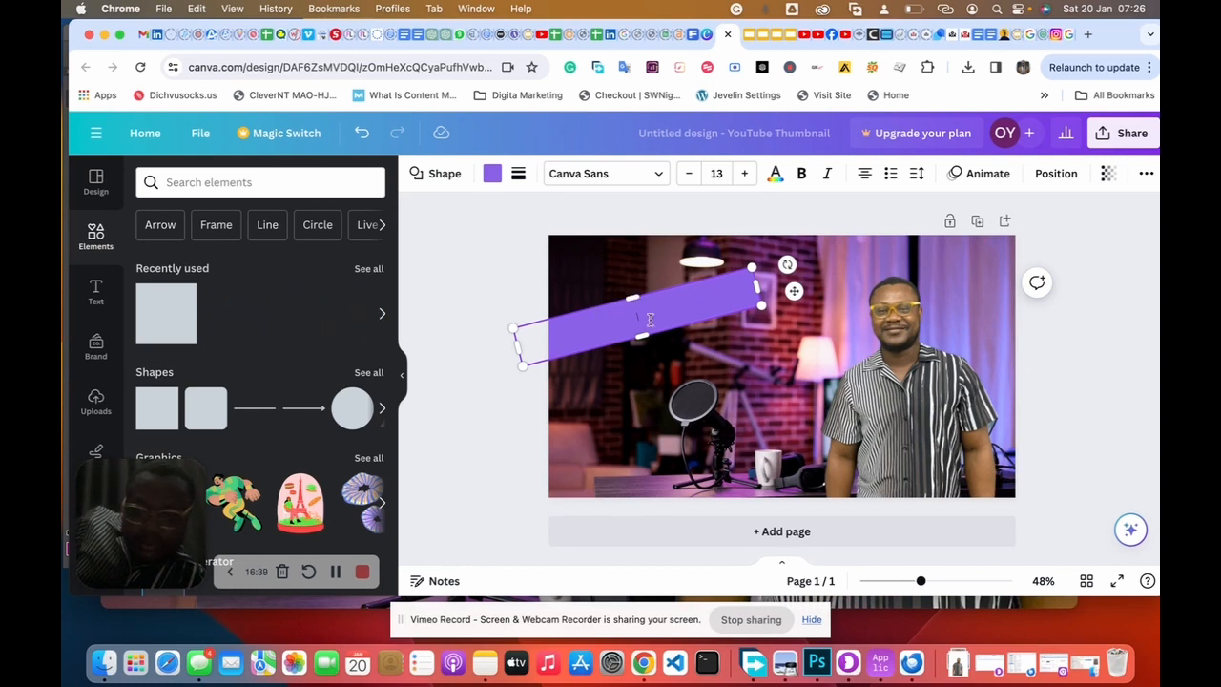
left_click(523, 300)
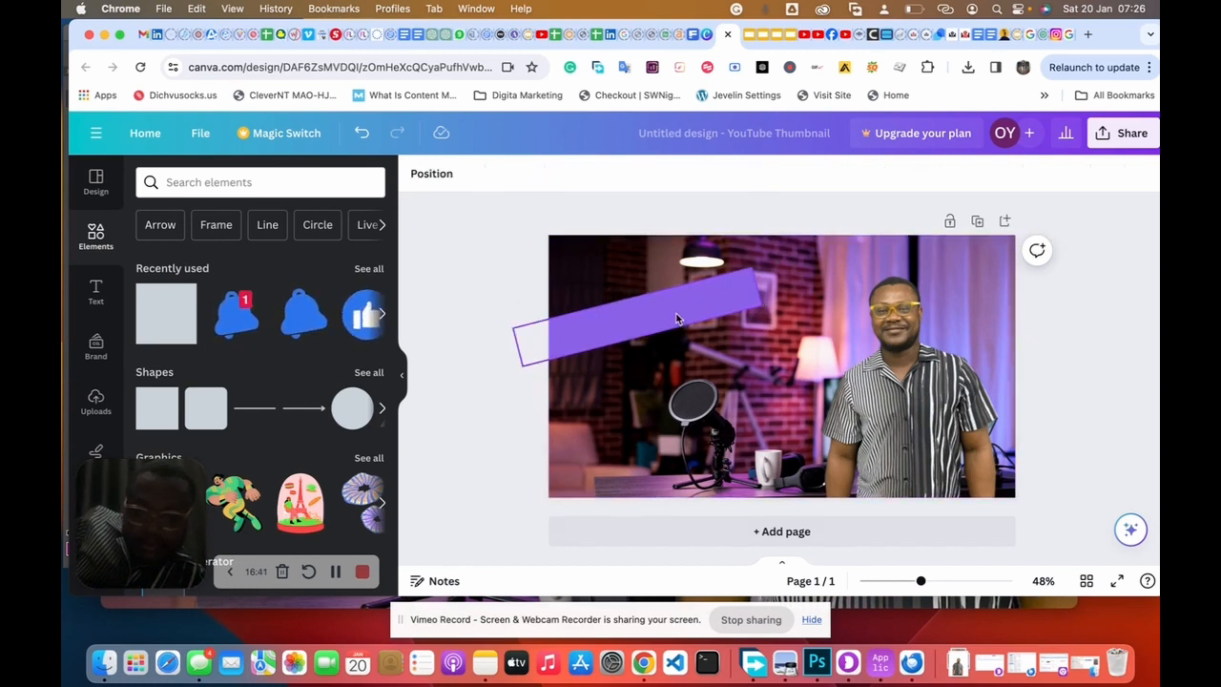
left_click(676, 318)
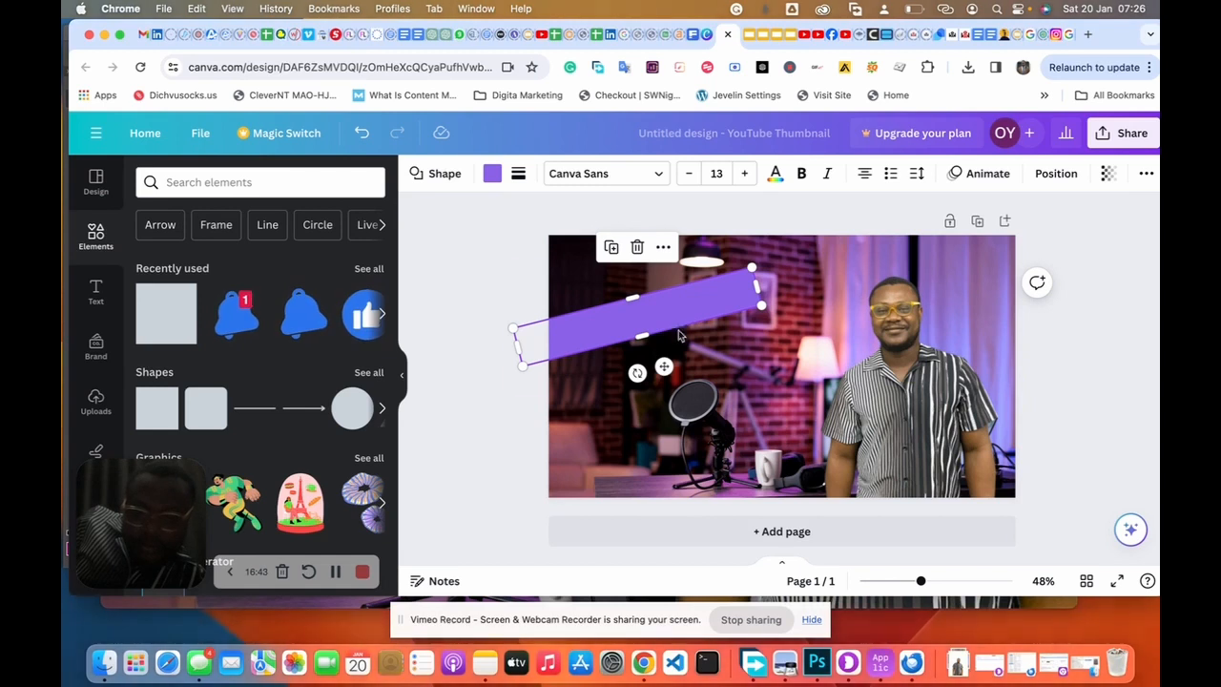
left_click_drag(677, 319, 687, 382)
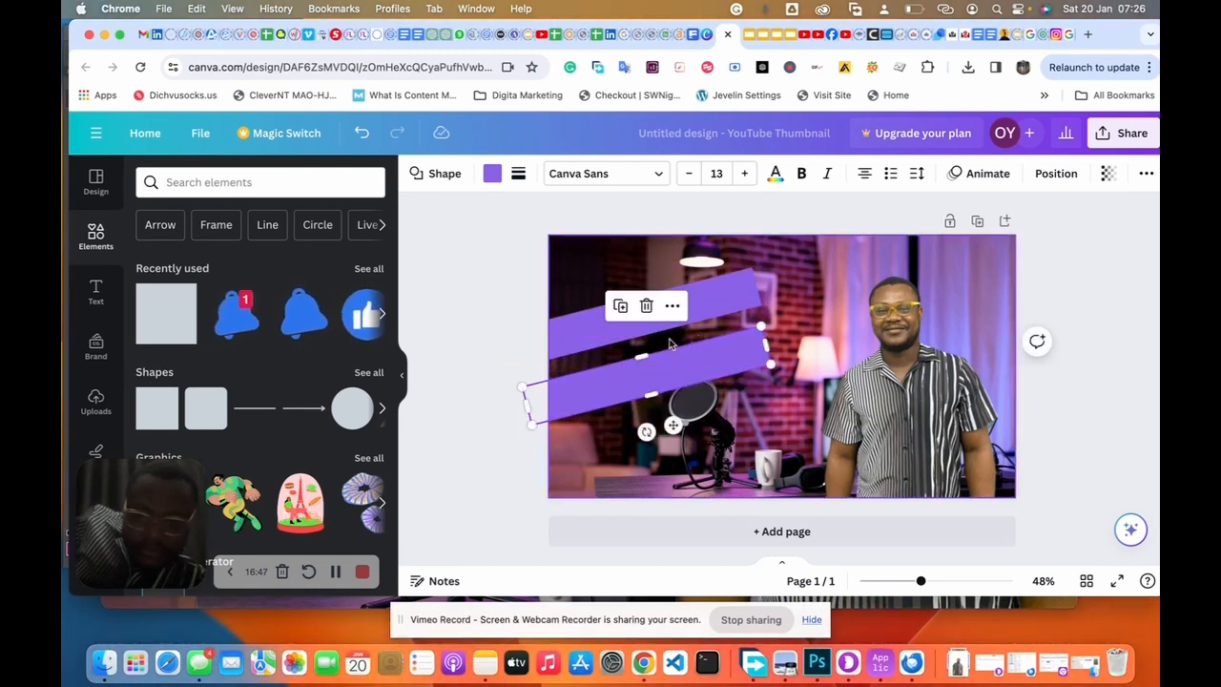
left_click(646, 306)
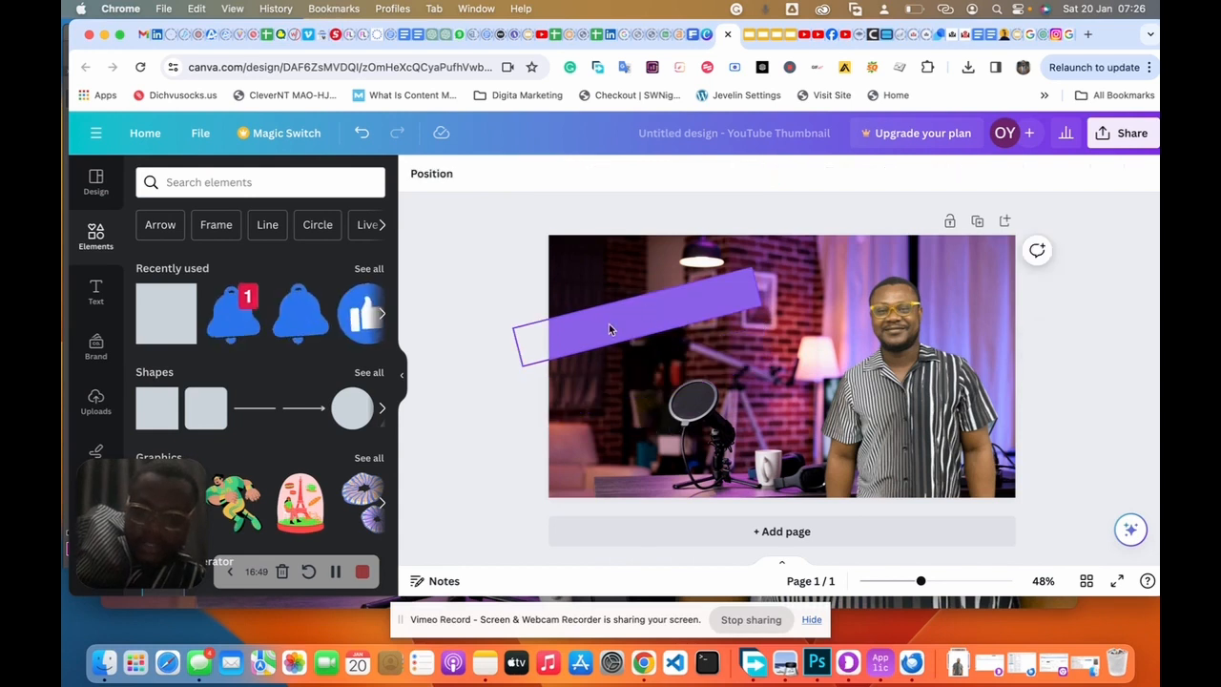
Step: Duplicate the tilted purple banner twice and stack the copies below it with narrow gaps, making three parallel banners
left_click(611, 323)
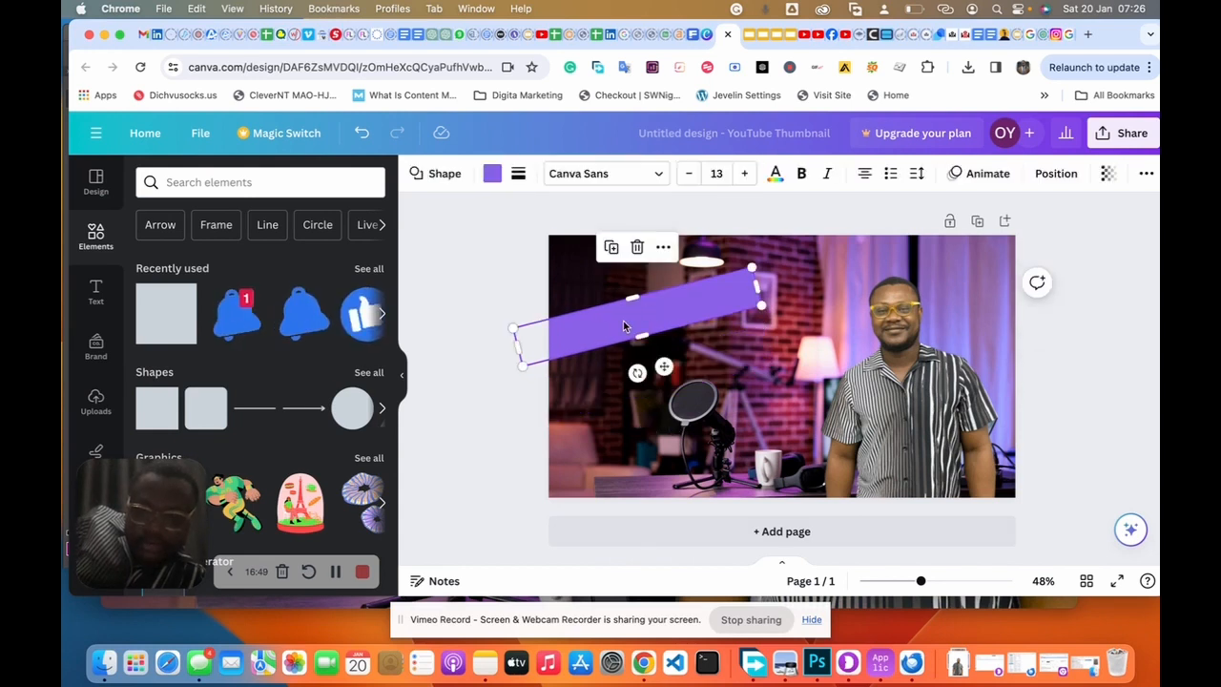
left_click(613, 249)
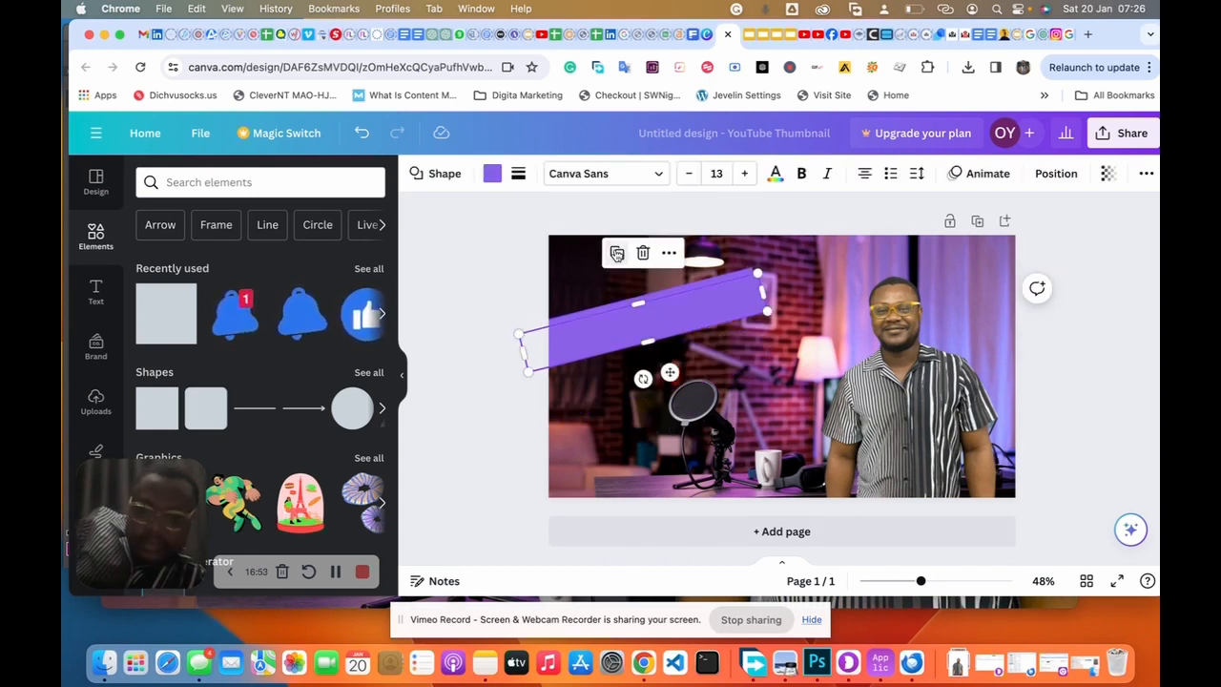
left_click_drag(606, 335, 605, 369)
left_click(619, 293)
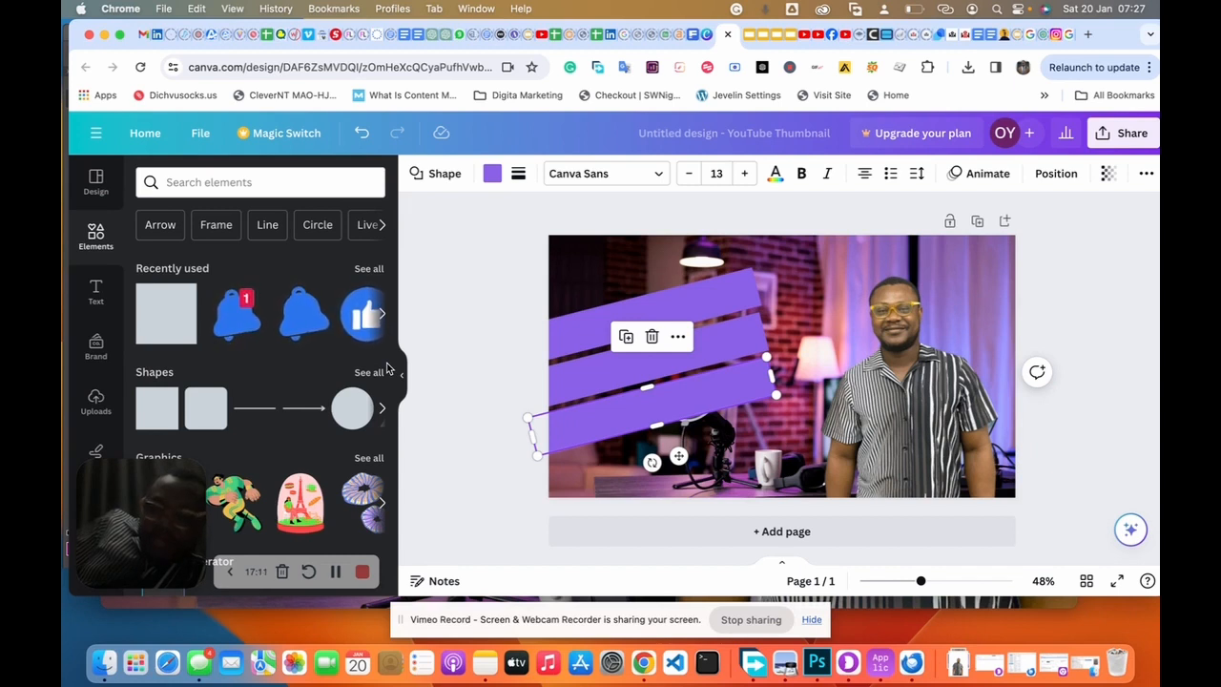
Step: Check the reference image fake studio.jpg and recolor the top and bottom purple banners light orange
double_click(877, 606)
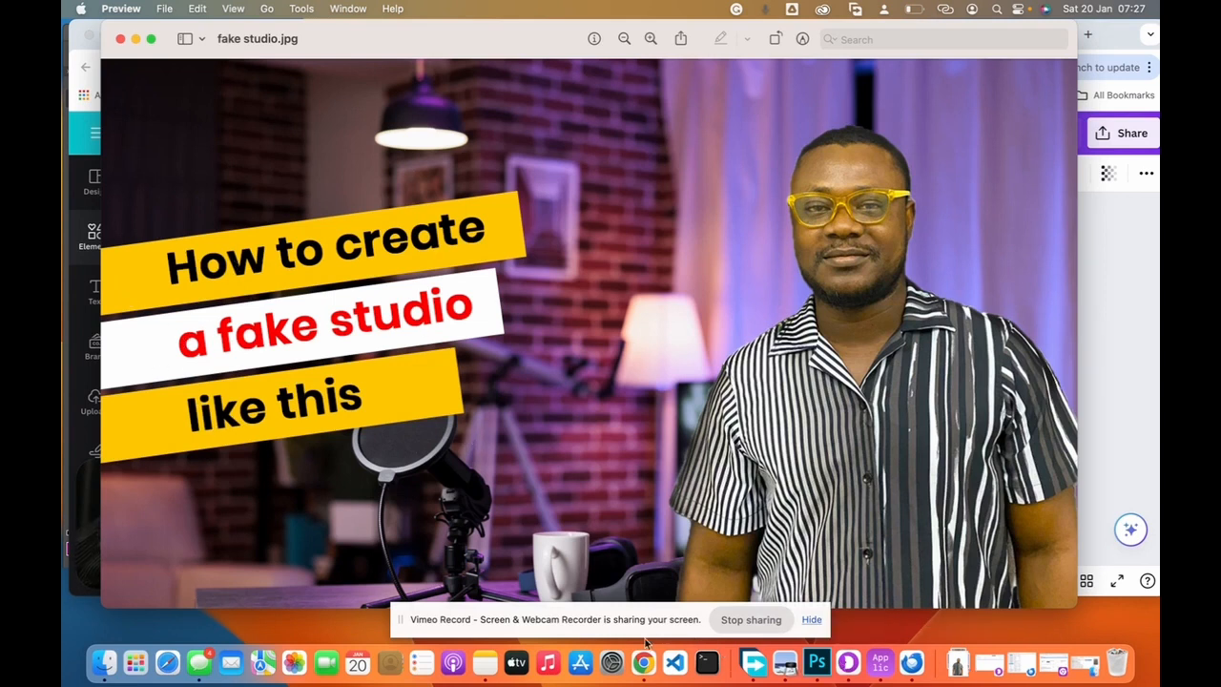
left_click(83, 211)
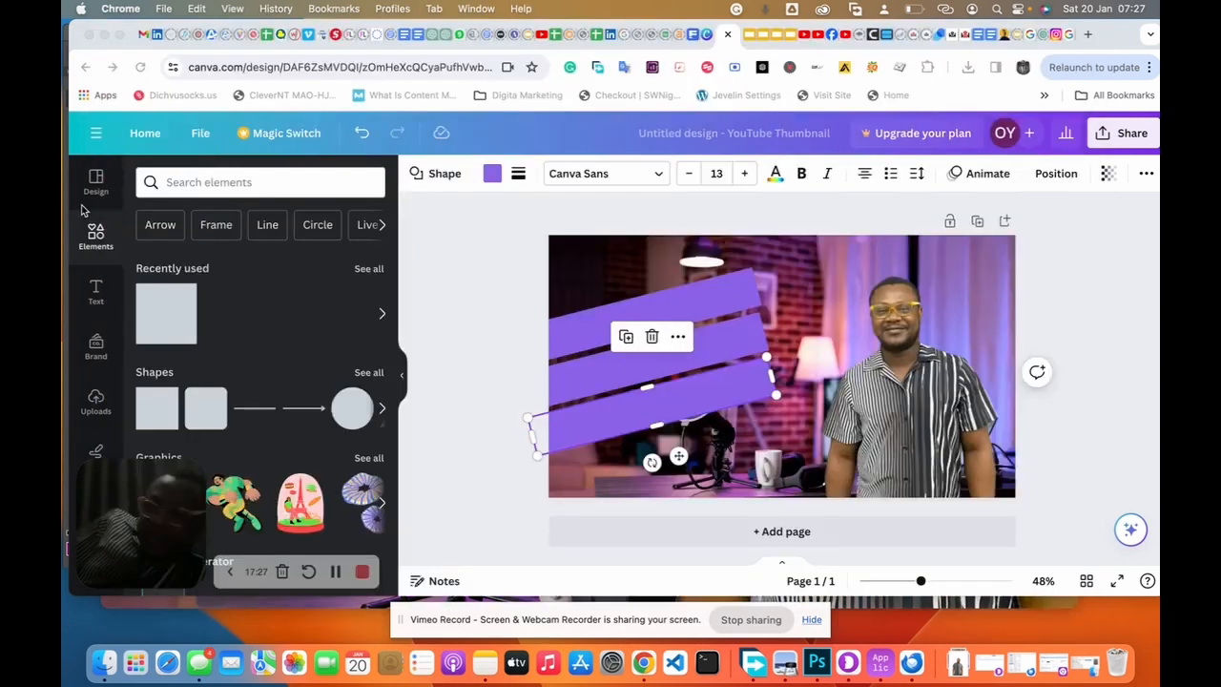
left_click(570, 338)
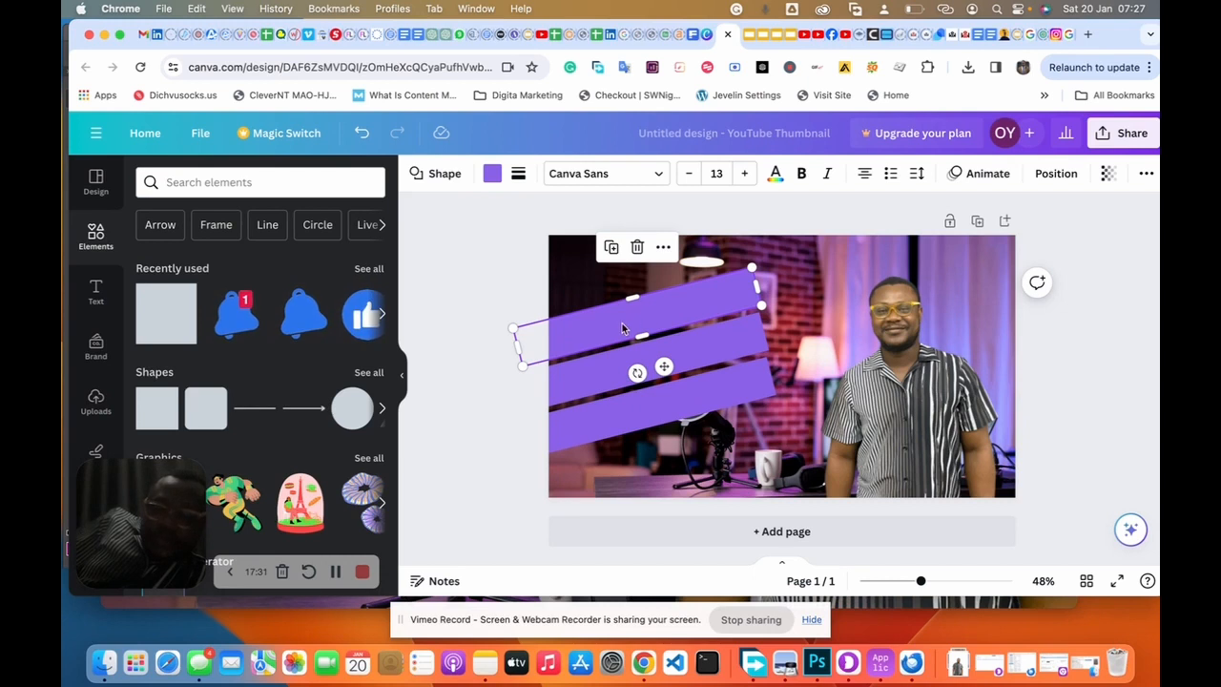
left_click(492, 174)
scroll(262, 424, "down", 5)
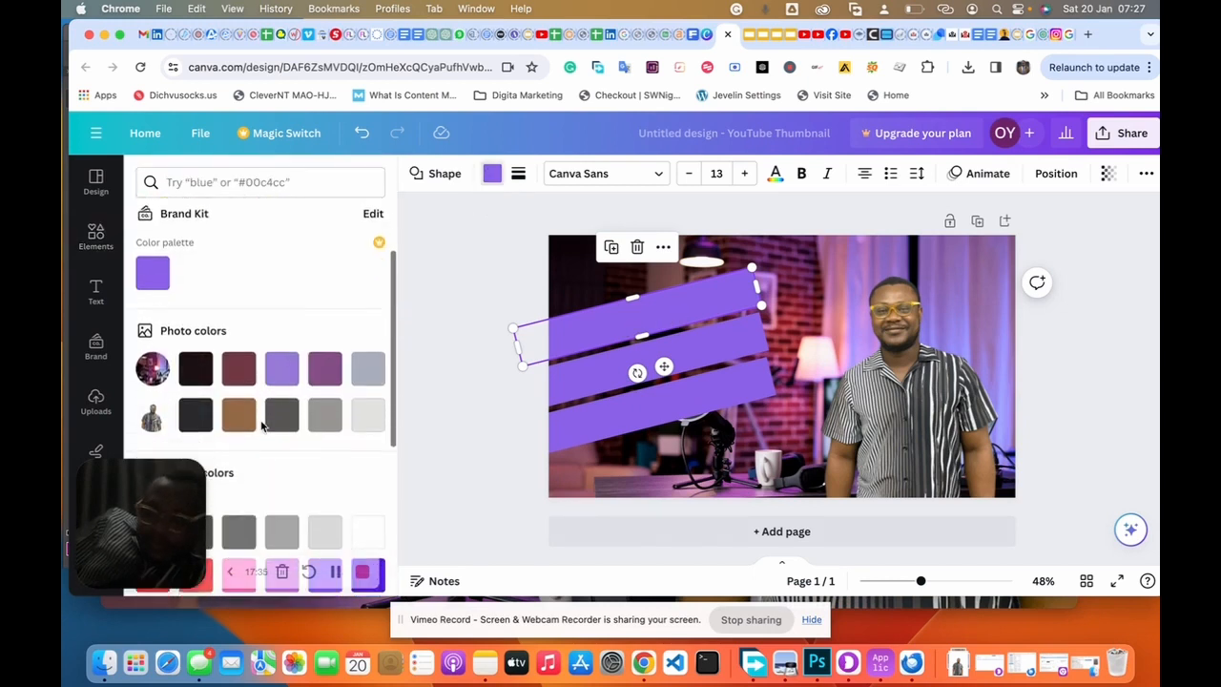
scroll(262, 424, "down", 3)
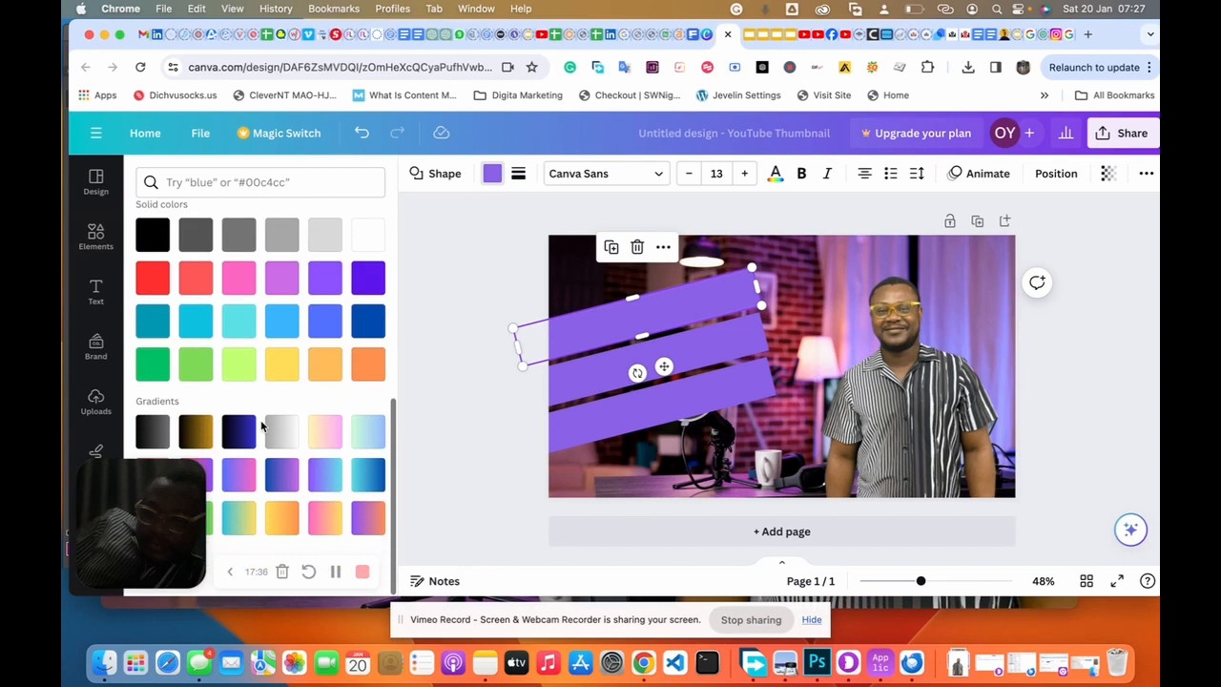
left_click(321, 371)
left_click(611, 424)
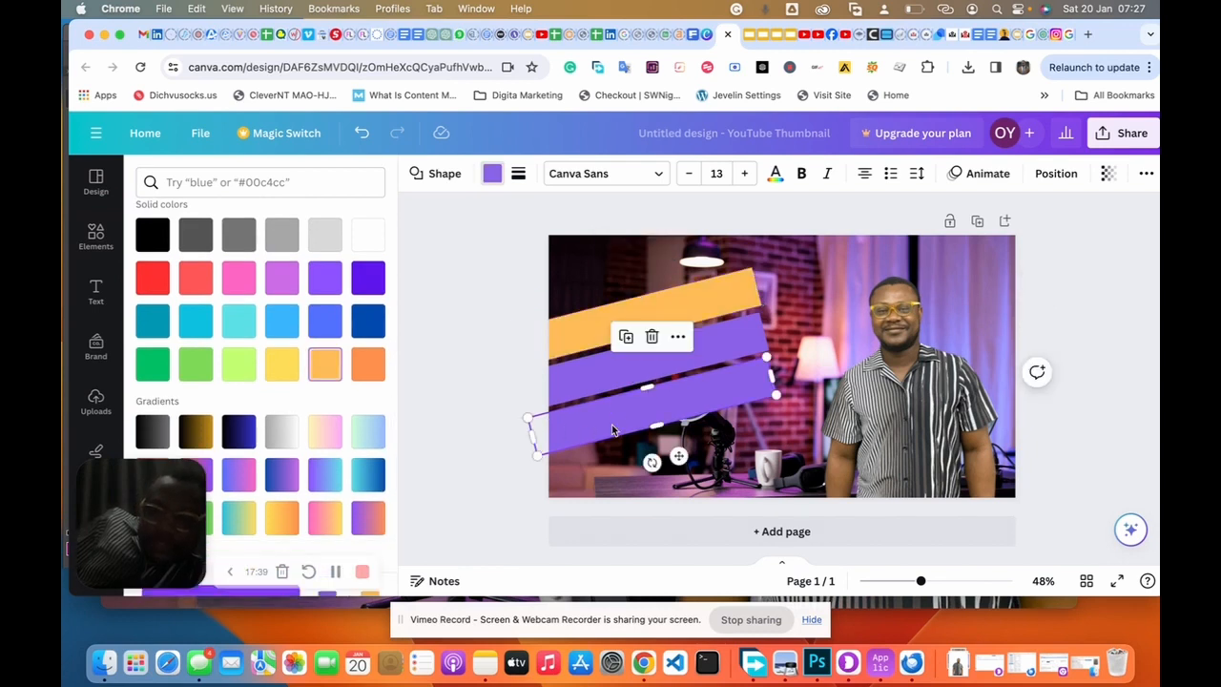
left_click(325, 371)
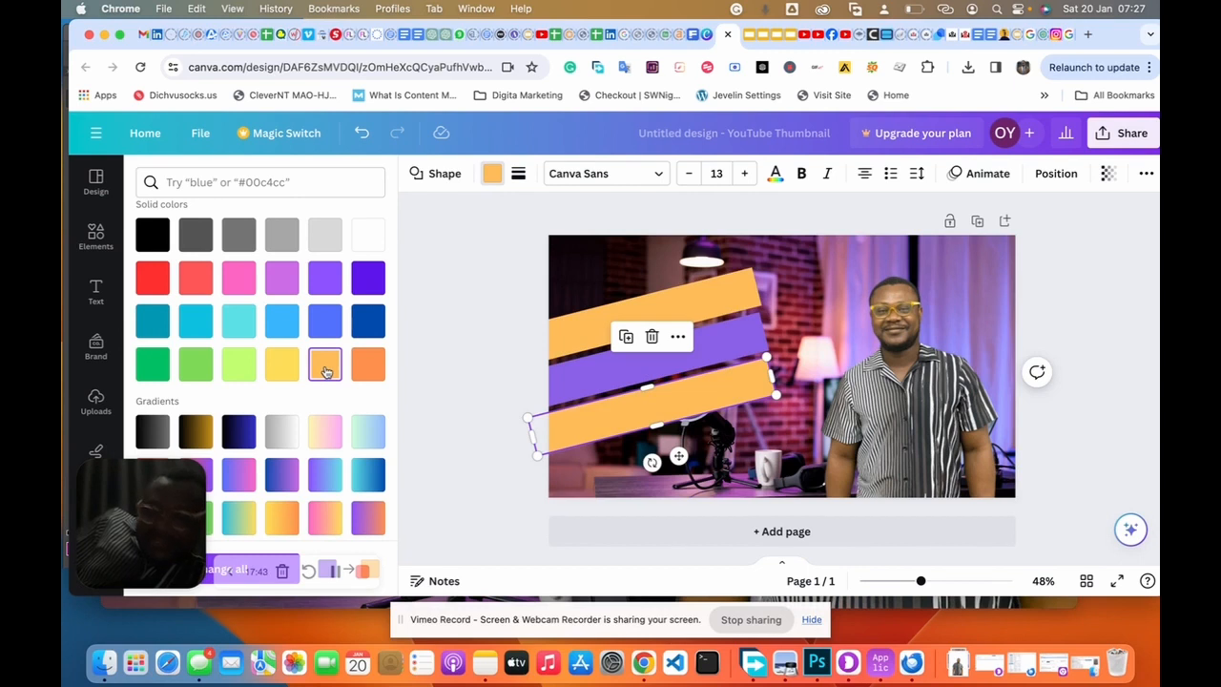
Step: Recolor the middle banner white and deselect it
left_click(611, 372)
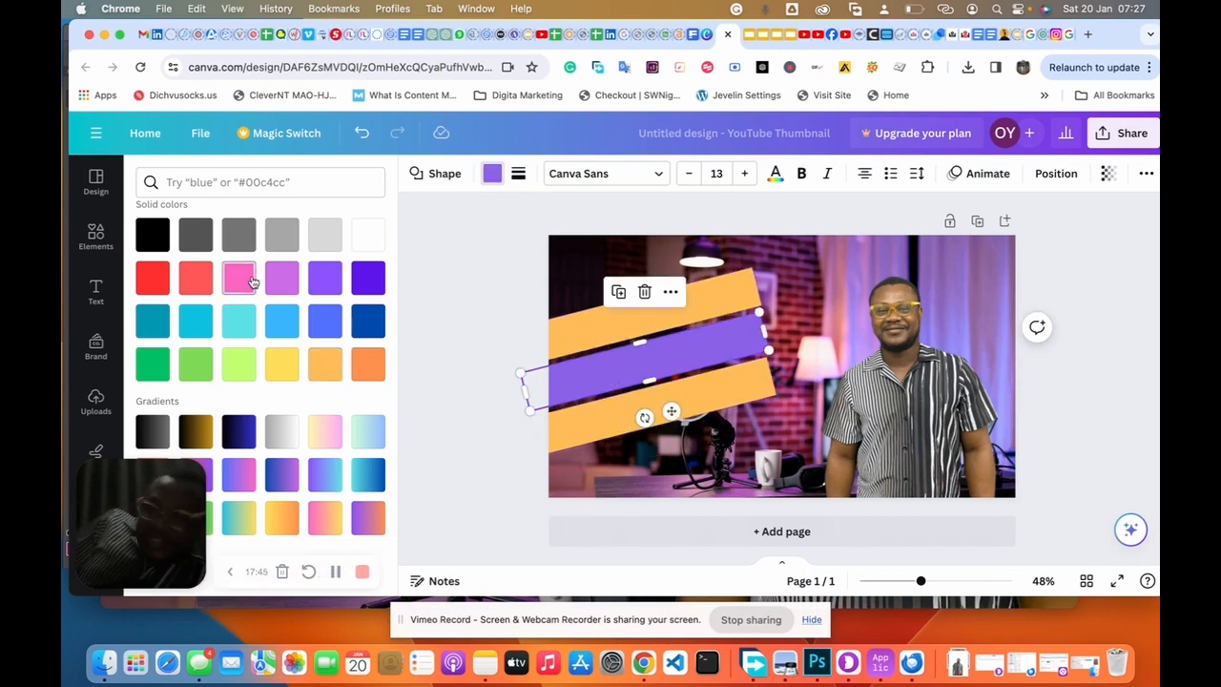
left_click(368, 234)
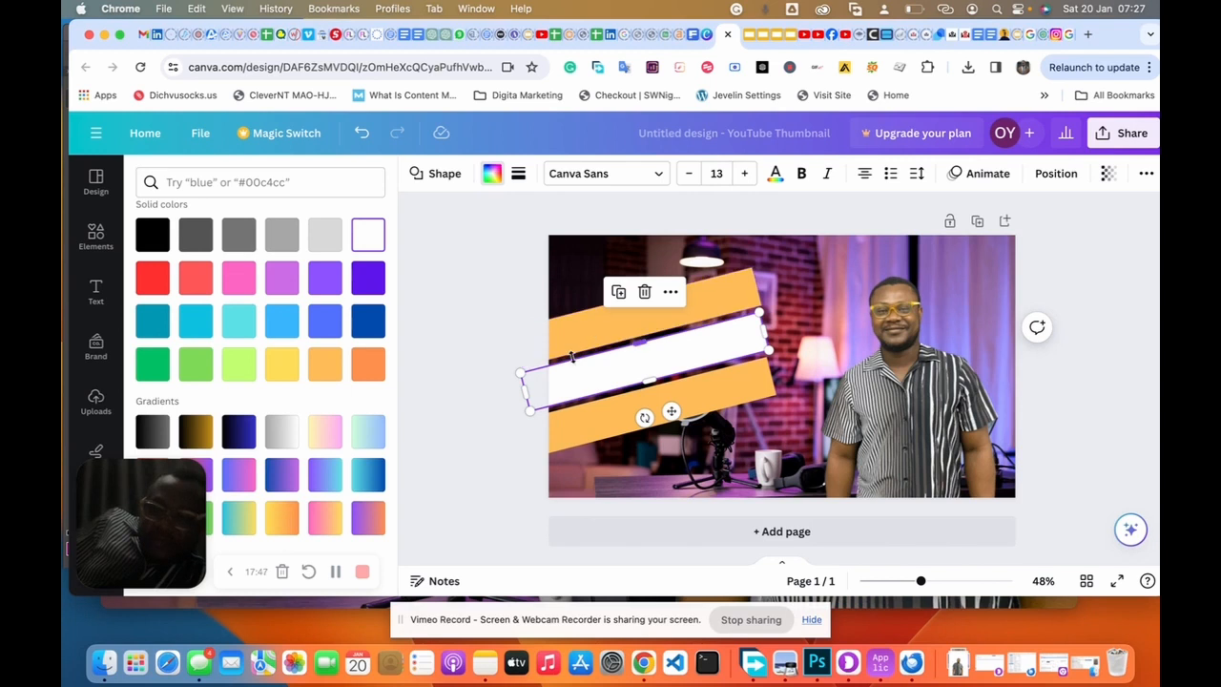
left_click(478, 362)
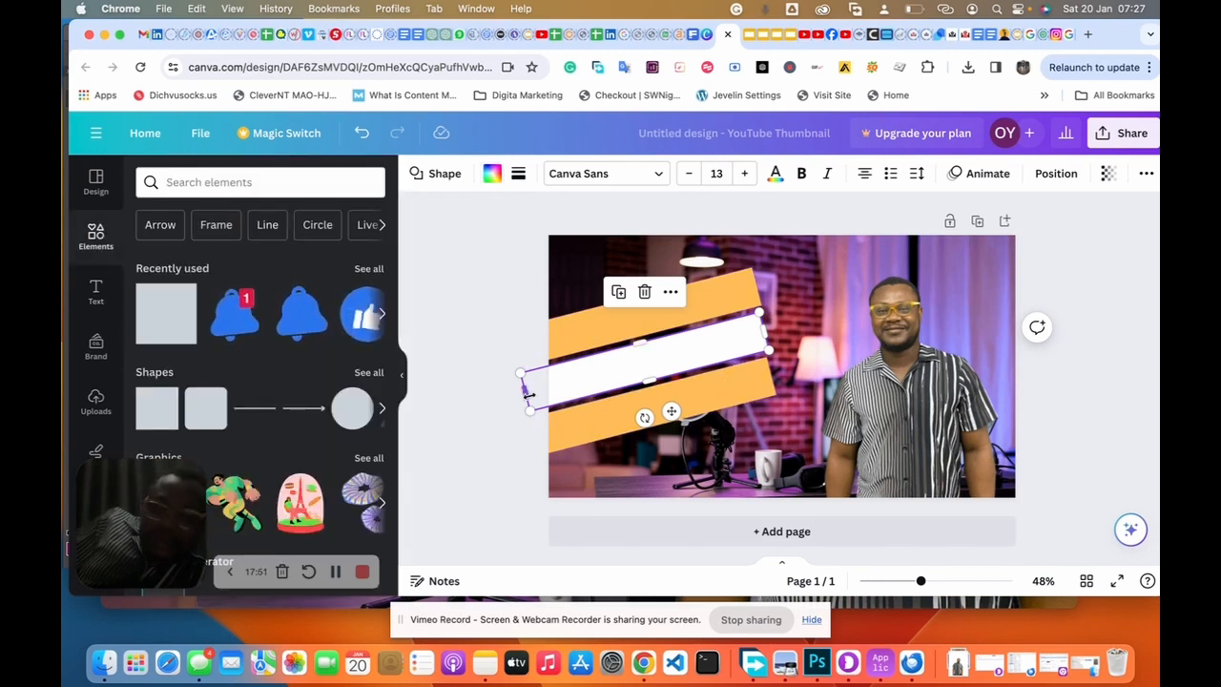
left_click(507, 286)
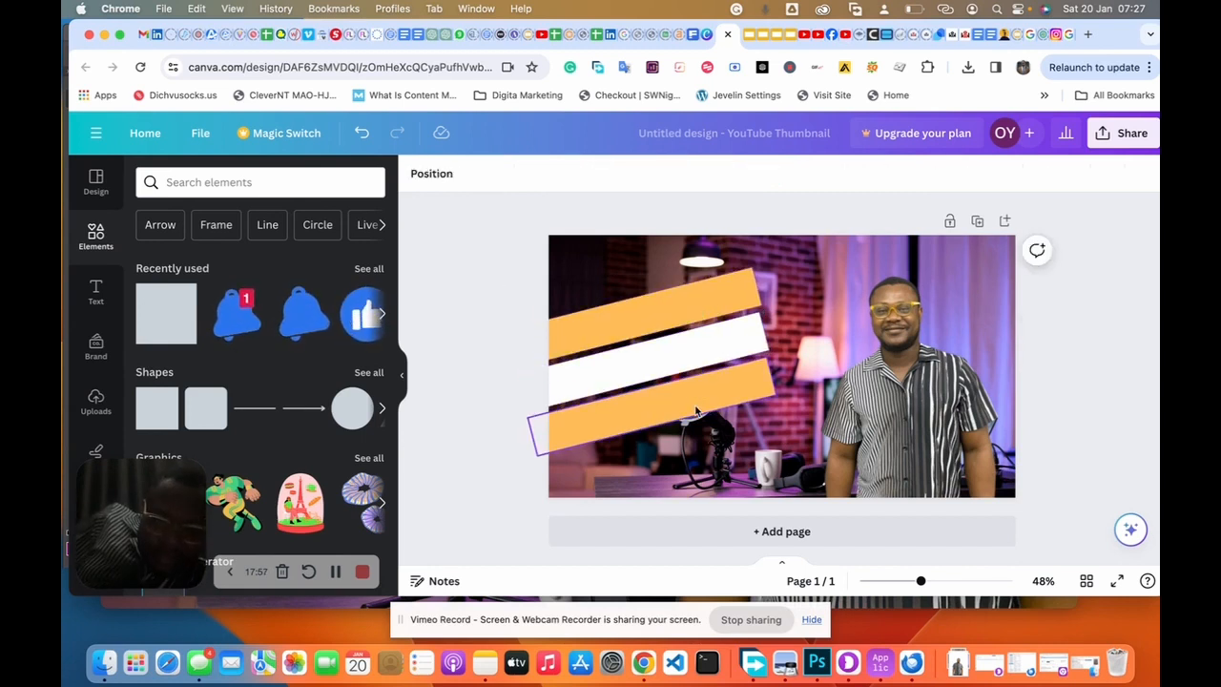
Step: Add a plain text box to the thumbnail and scale its placeholder text up to about size 40
left_click(95, 292)
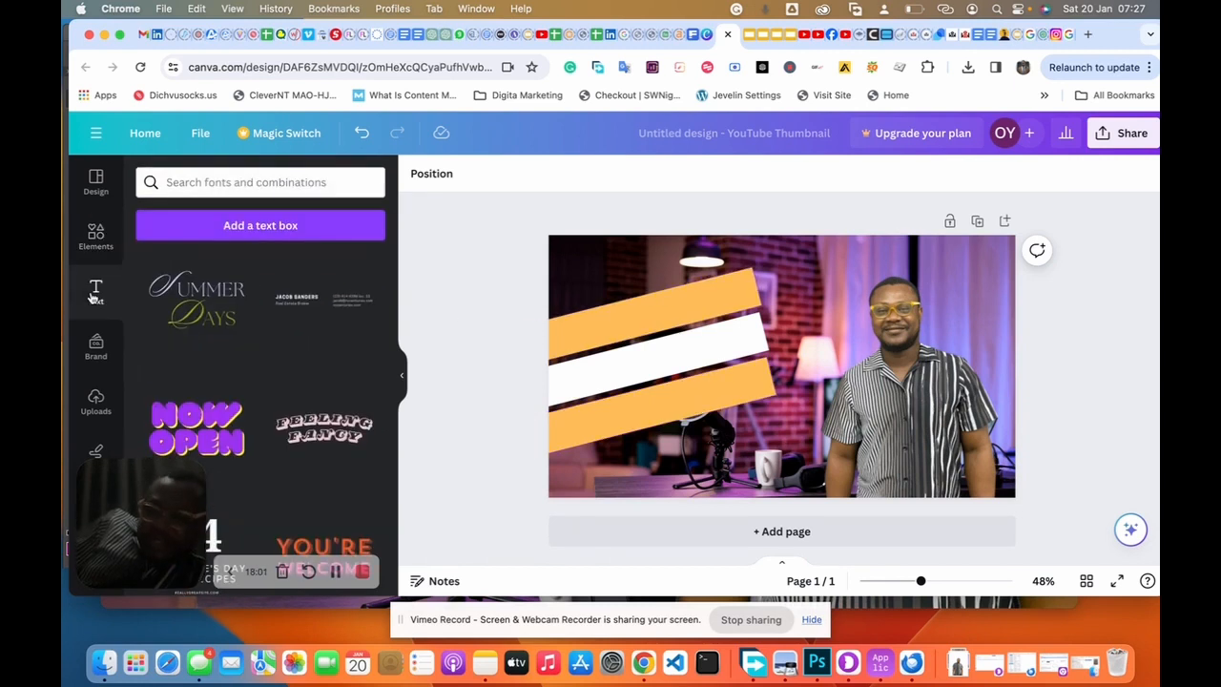
scroll(221, 294, "down", 5)
scroll(219, 291, "up", 5)
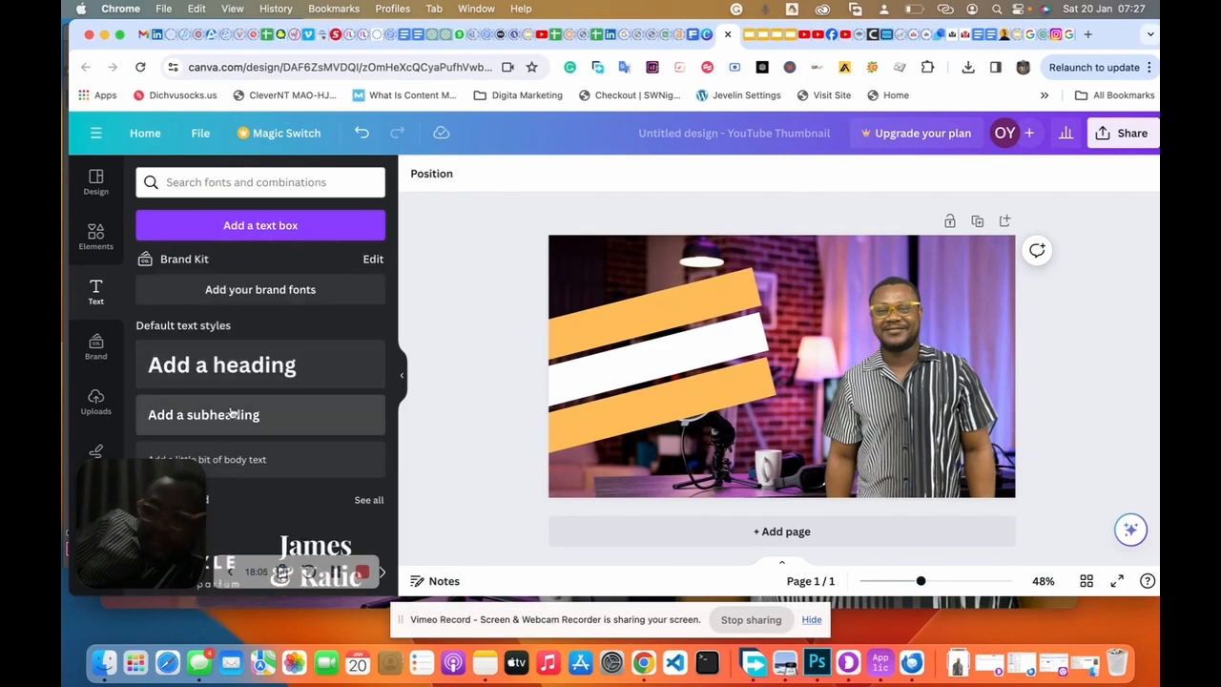
scroll(232, 412, "down", 2)
scroll(231, 412, "down", 5)
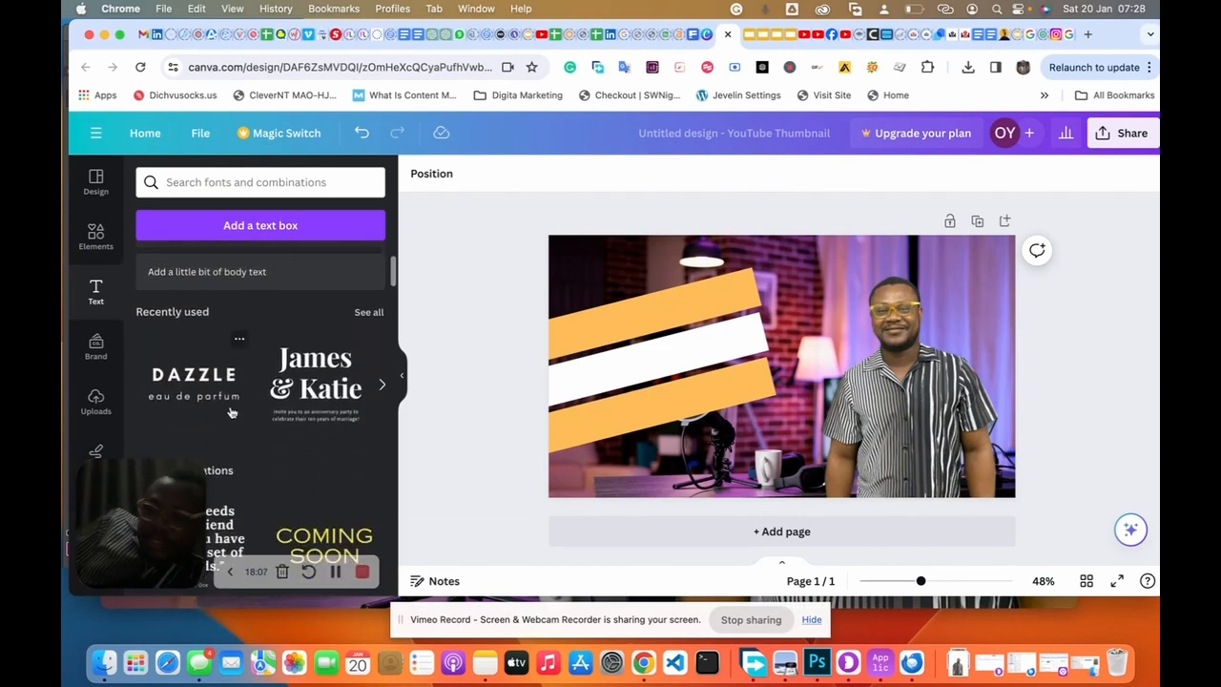
scroll(216, 417, "down", 5)
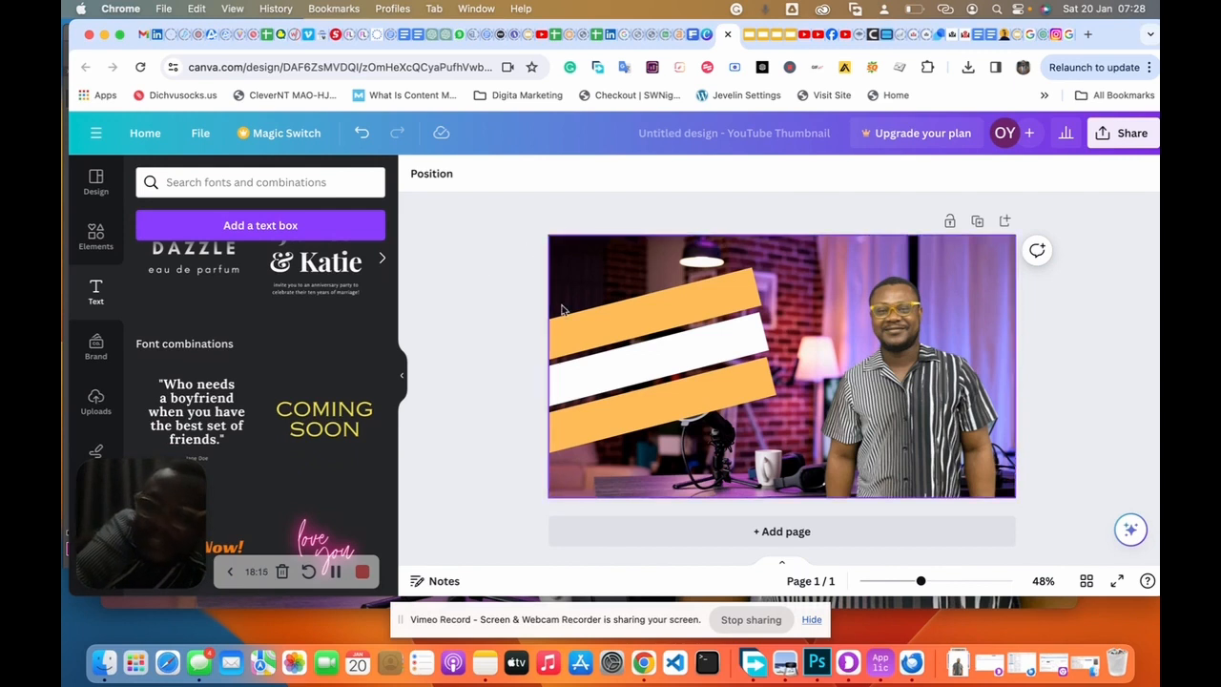
scroll(240, 268, "up", 5)
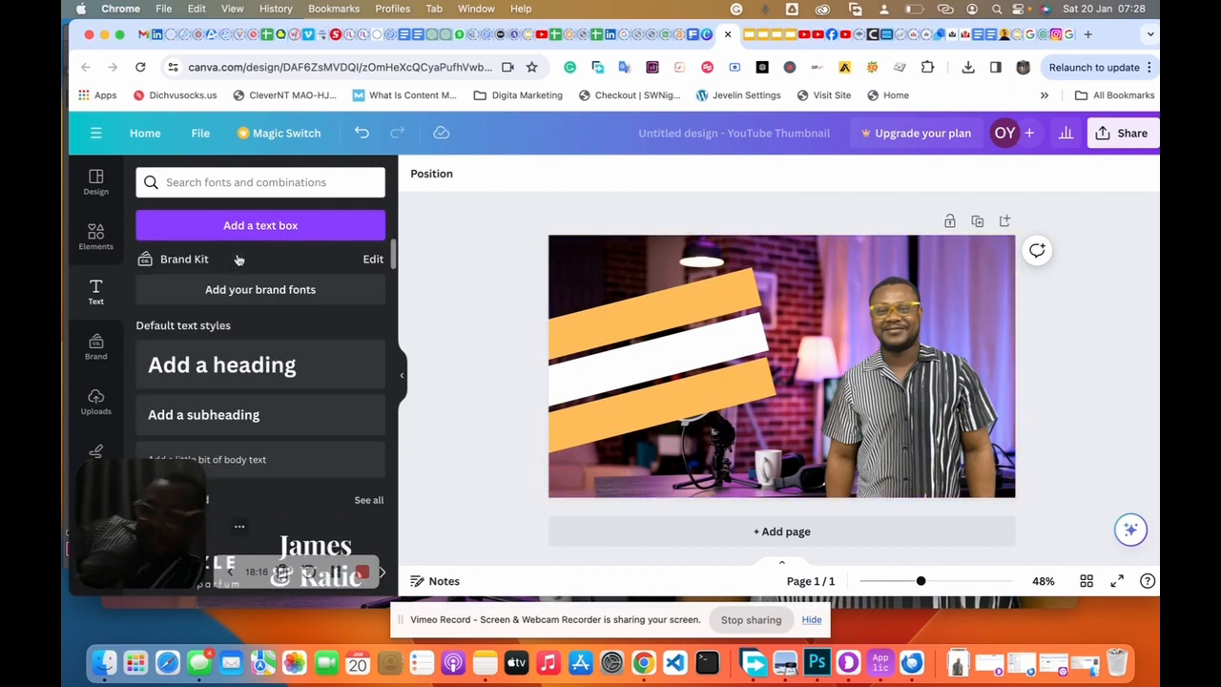
left_click(285, 227)
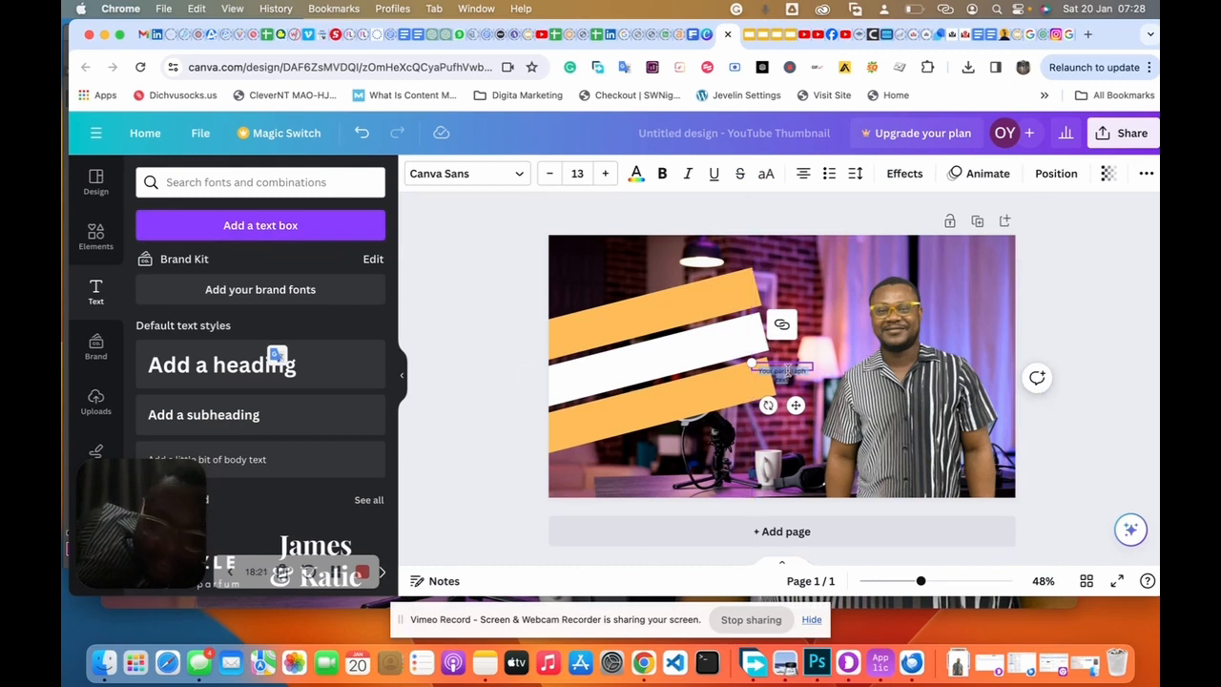
left_click_drag(749, 360, 646, 320)
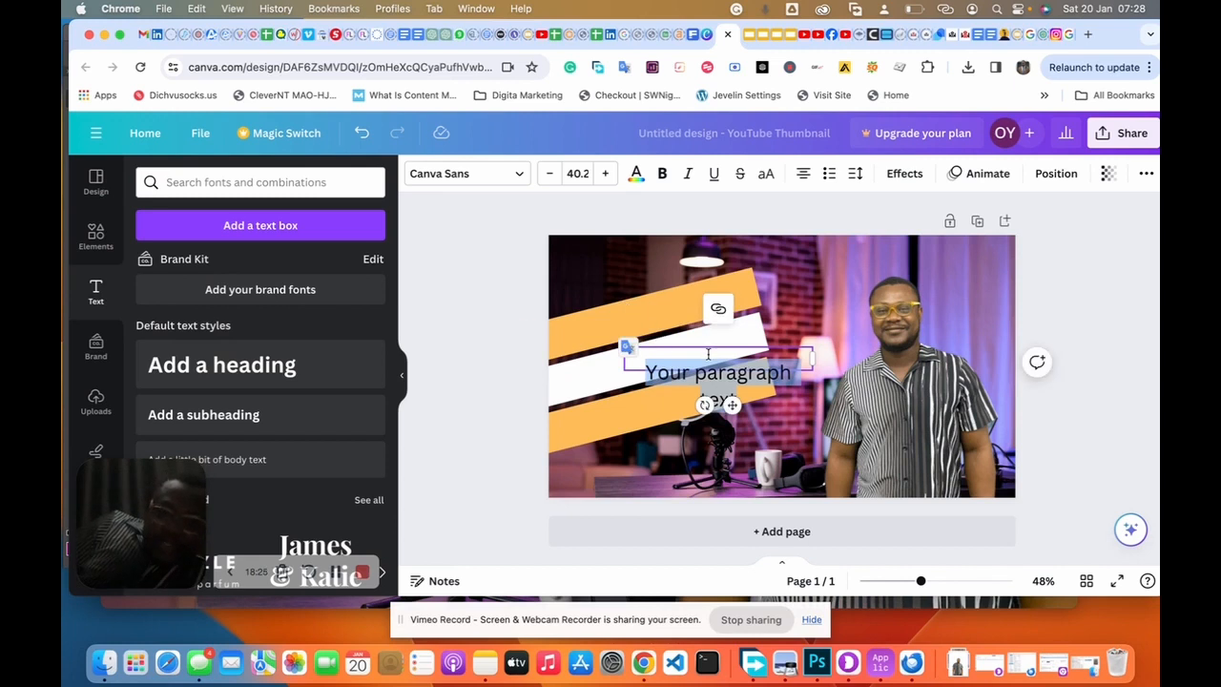
Step: Replace the placeholder text with "How to create"
key("Left")
key("super+a")
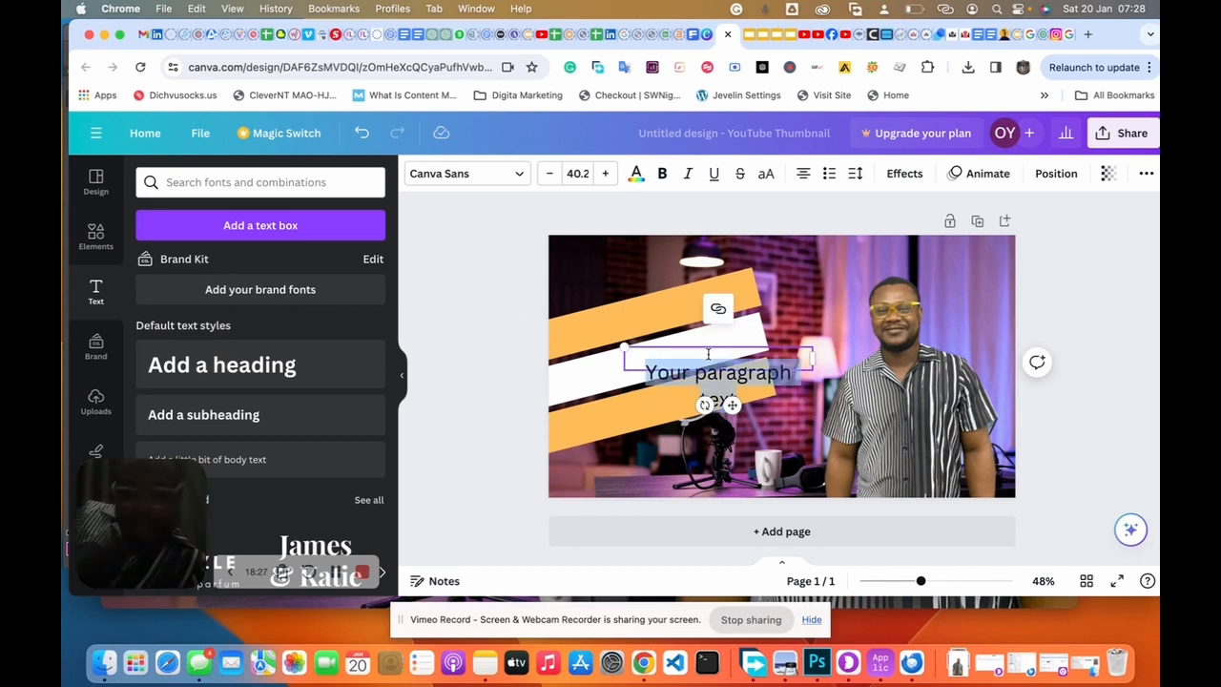
key("BackSpace")
type("HOW ")
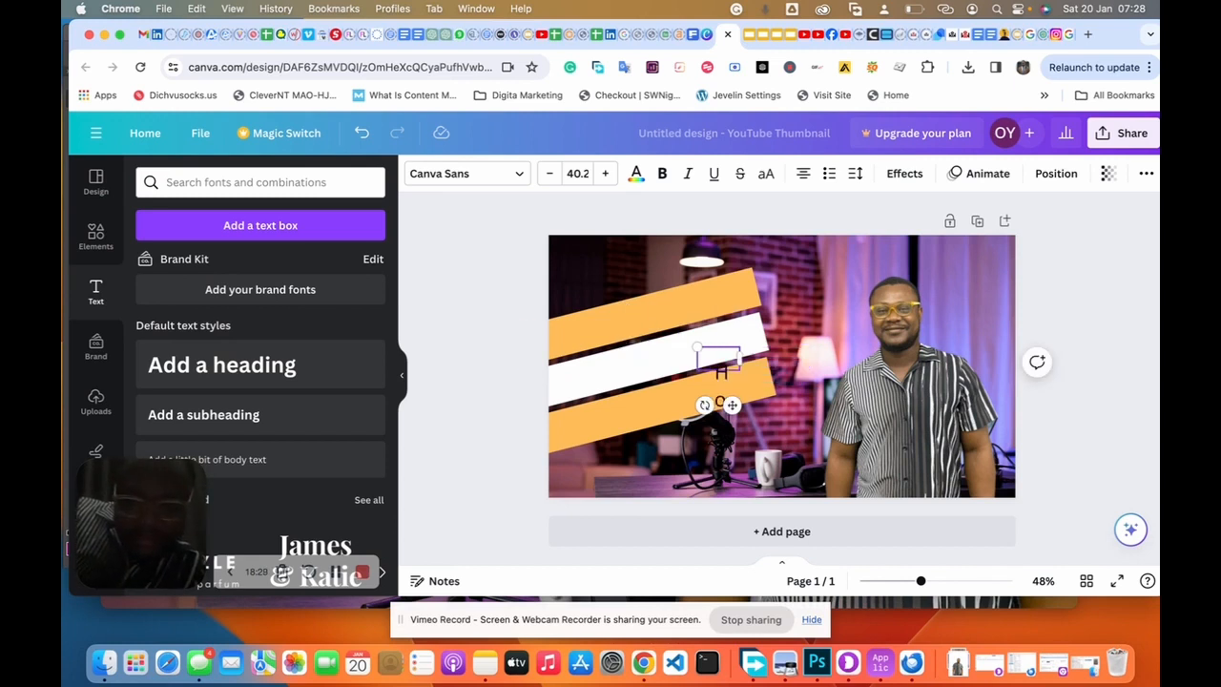
type("to")
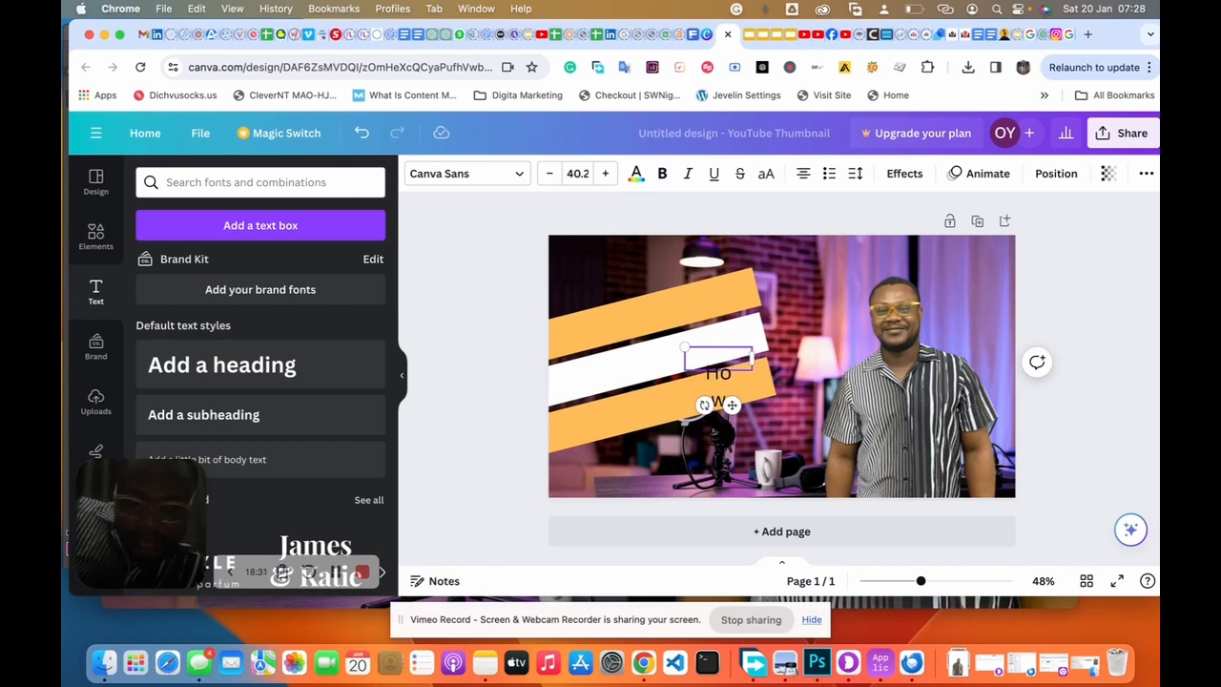
type(" create")
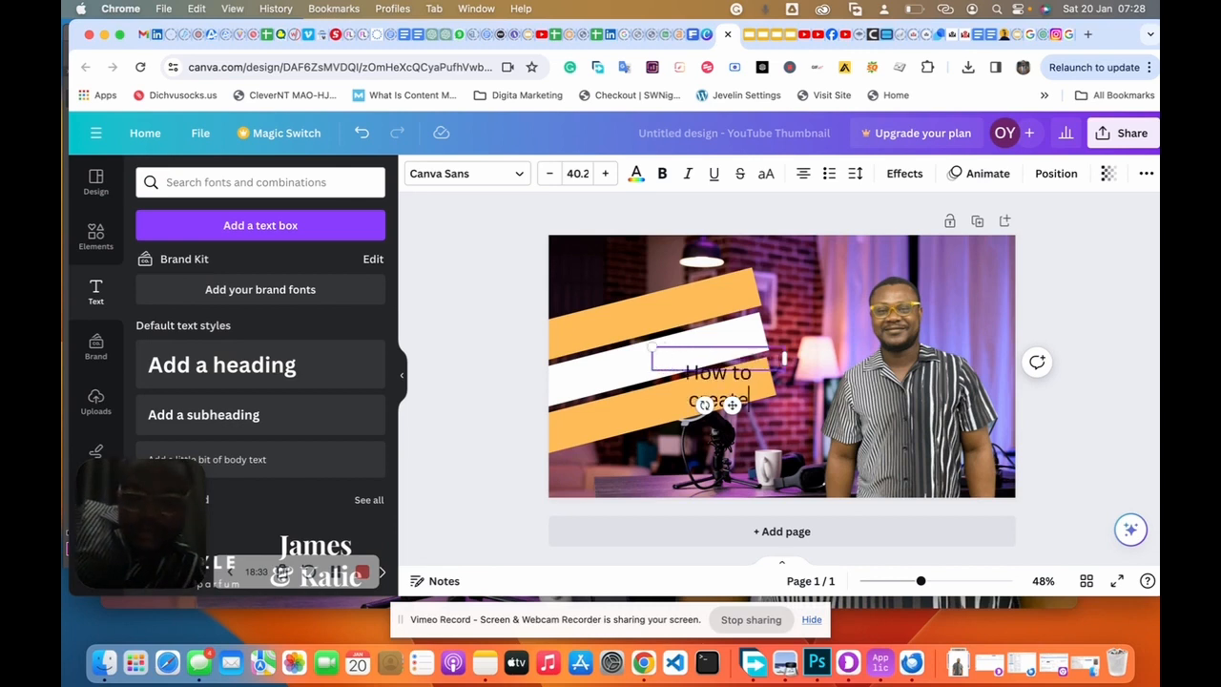
Step: Set the font of the "How to create" text to Montserrat SemiBold
key("super+a")
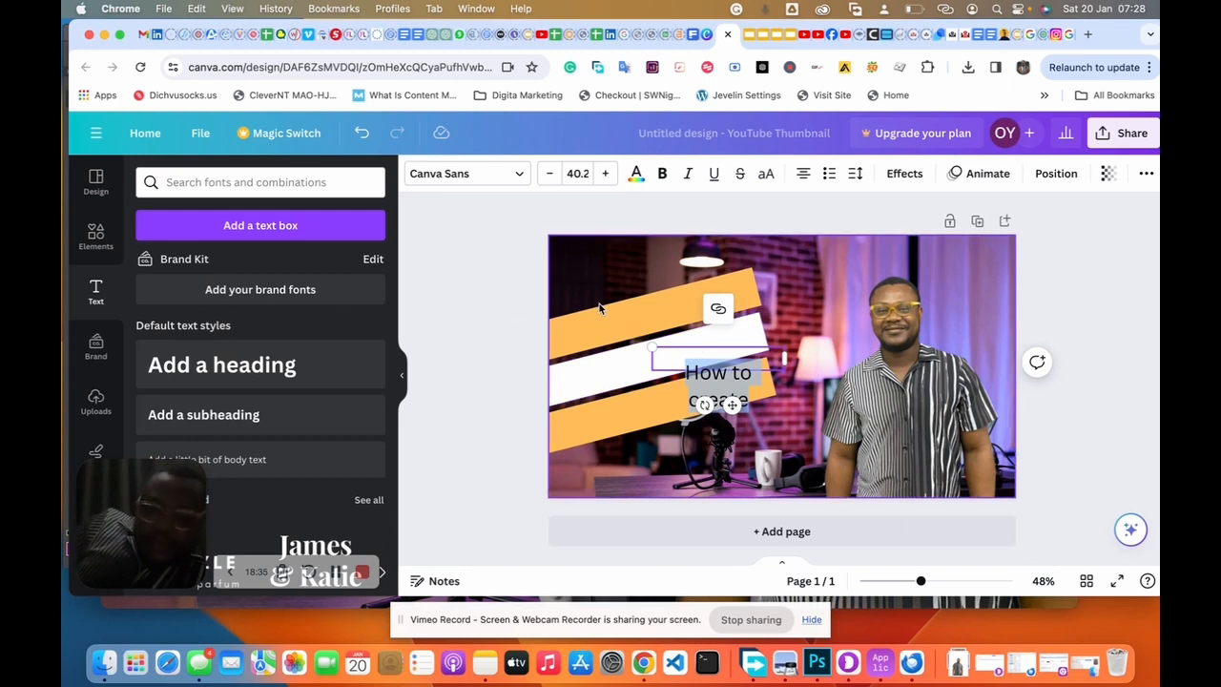
left_click(497, 179)
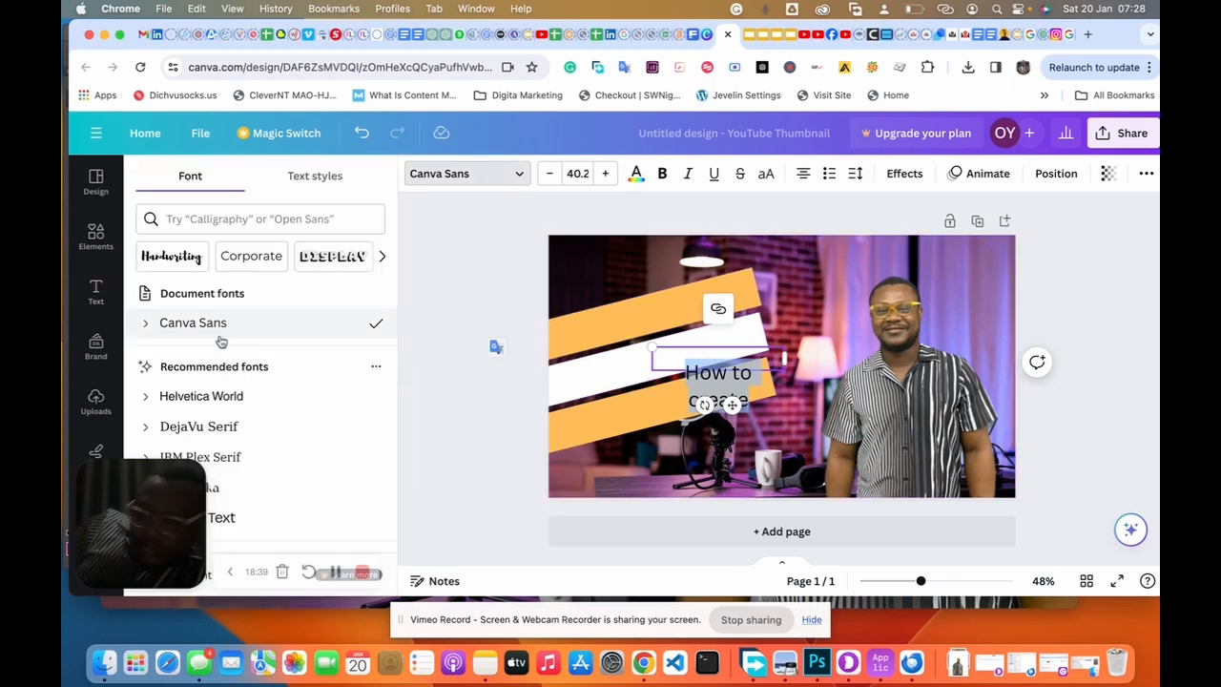
left_click(247, 222)
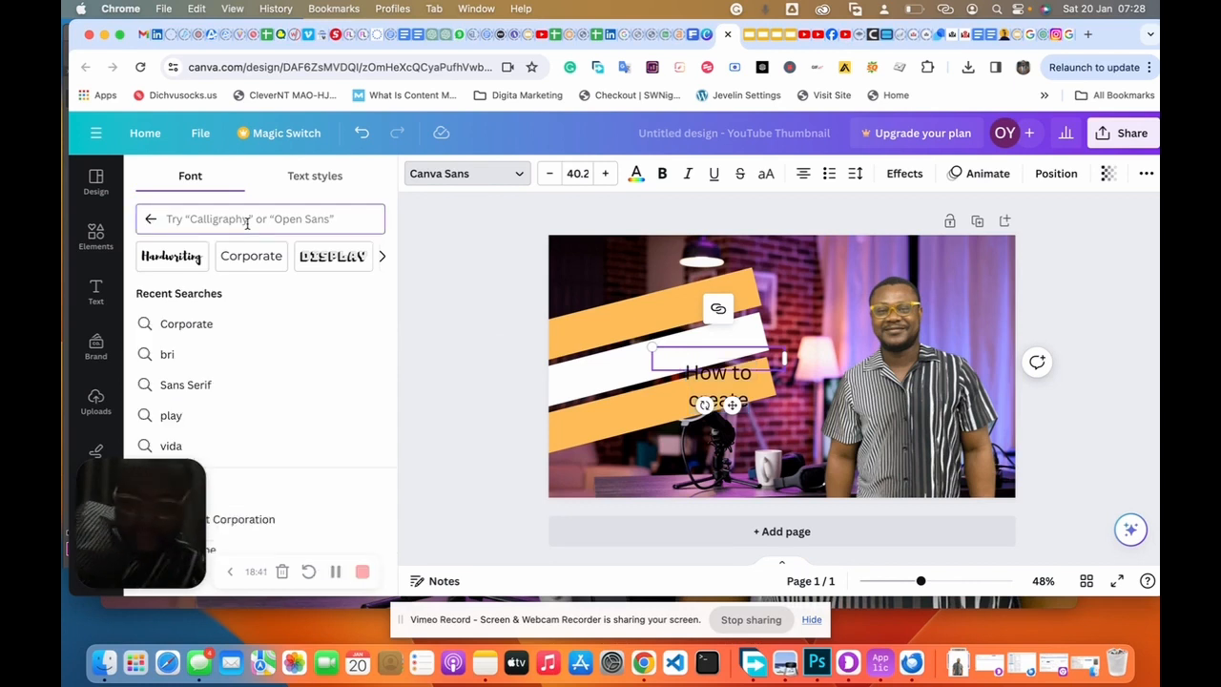
type("4")
key("BackSpace")
type("m")
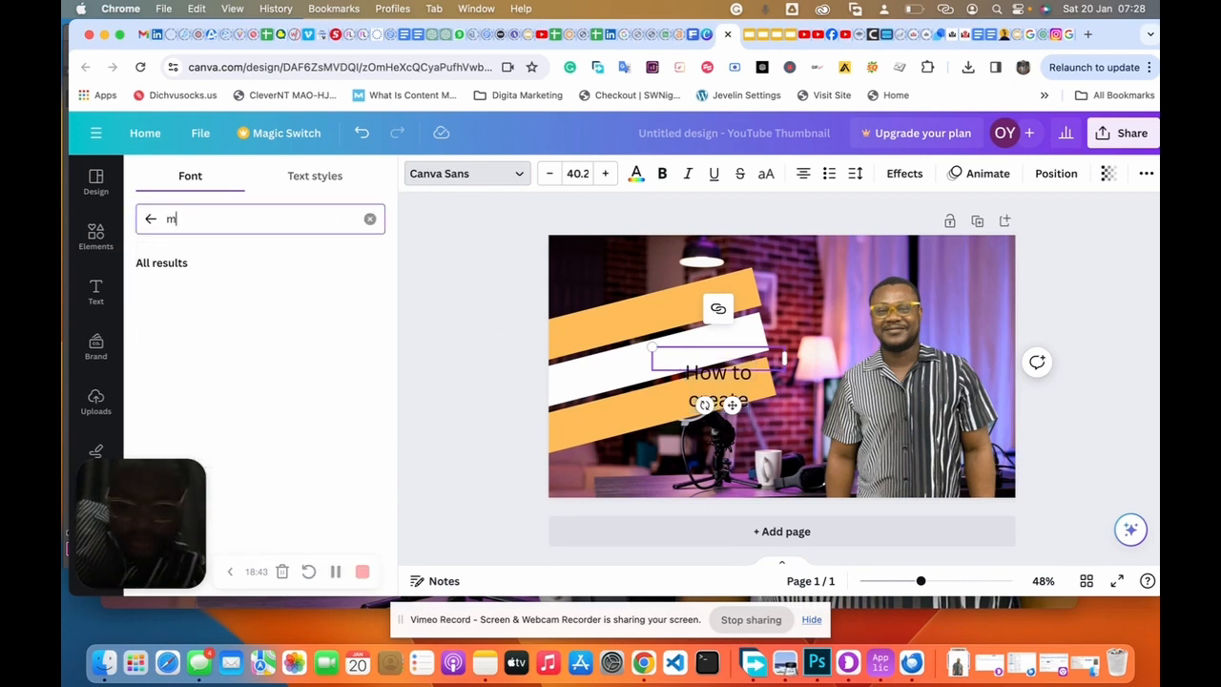
type("ont")
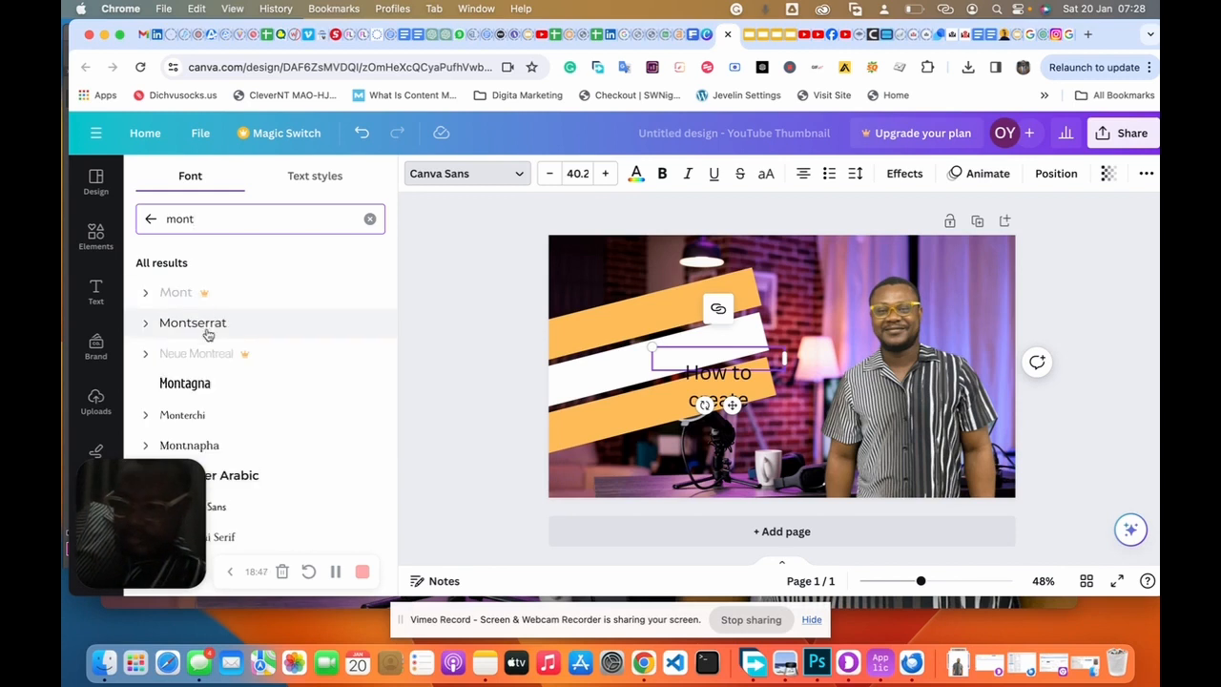
left_click(207, 328)
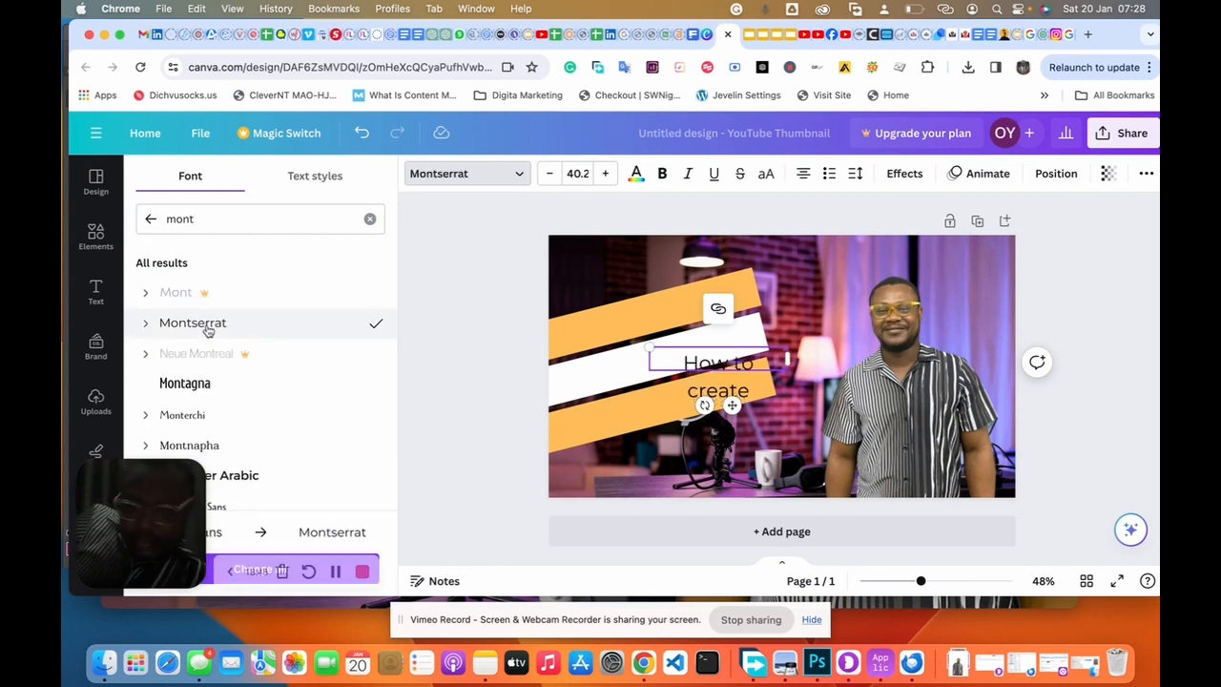
left_click(145, 327)
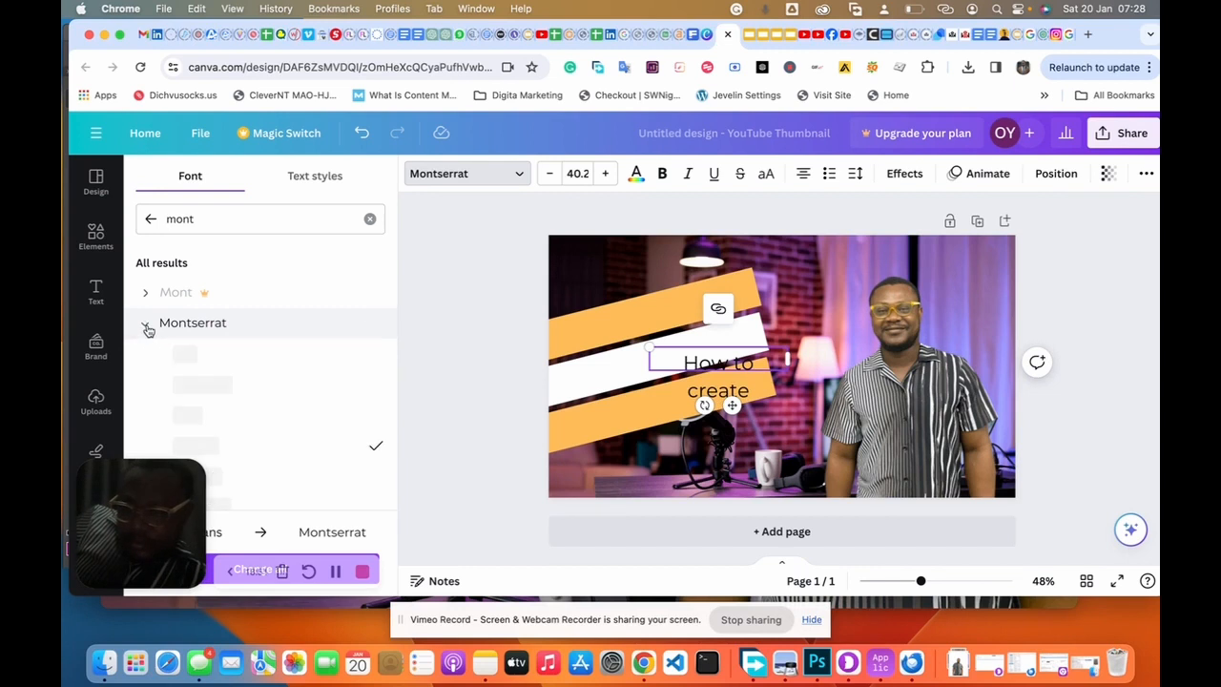
scroll(214, 385, "down", 2)
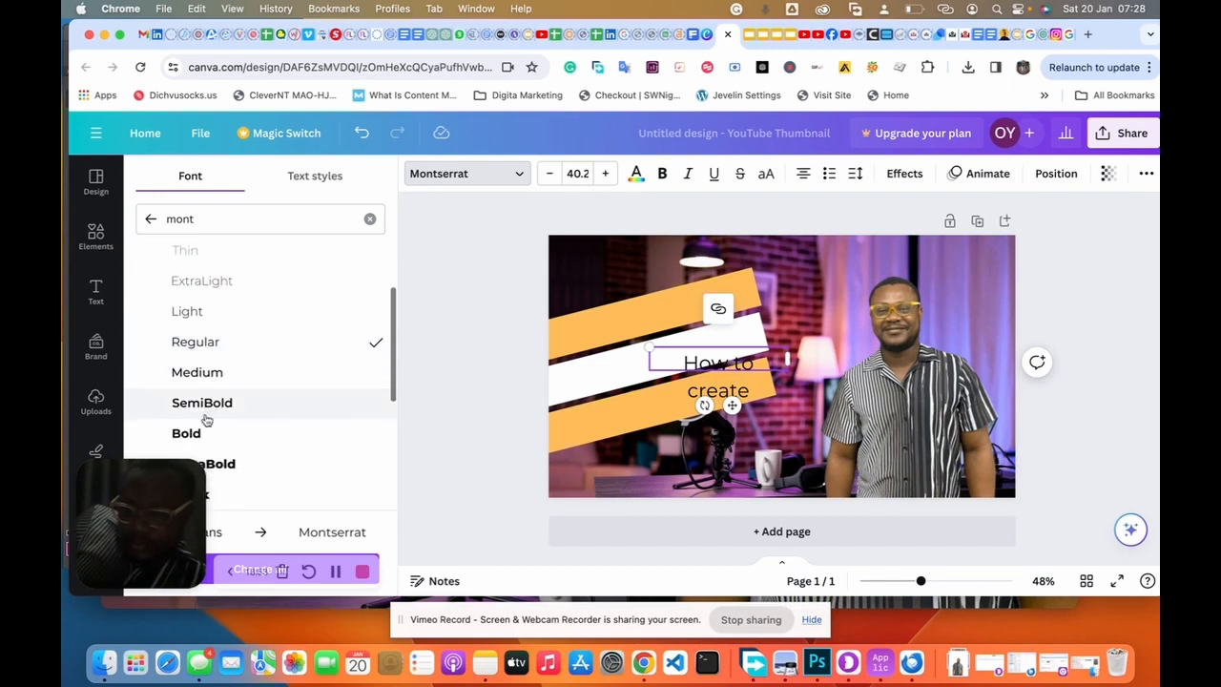
left_click(221, 404)
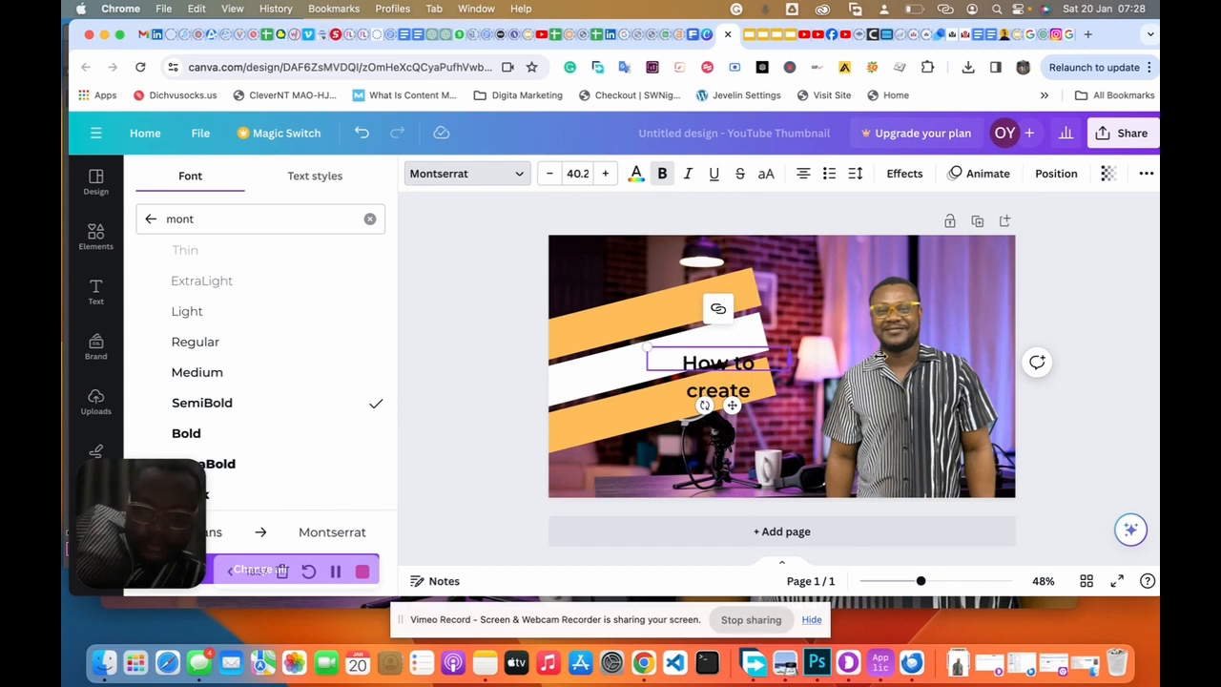
Step: Widen the "How to create" text box to fit one line, and place it on the top orange banner tilted to match the banner's angle
left_click_drag(880, 357, 896, 358)
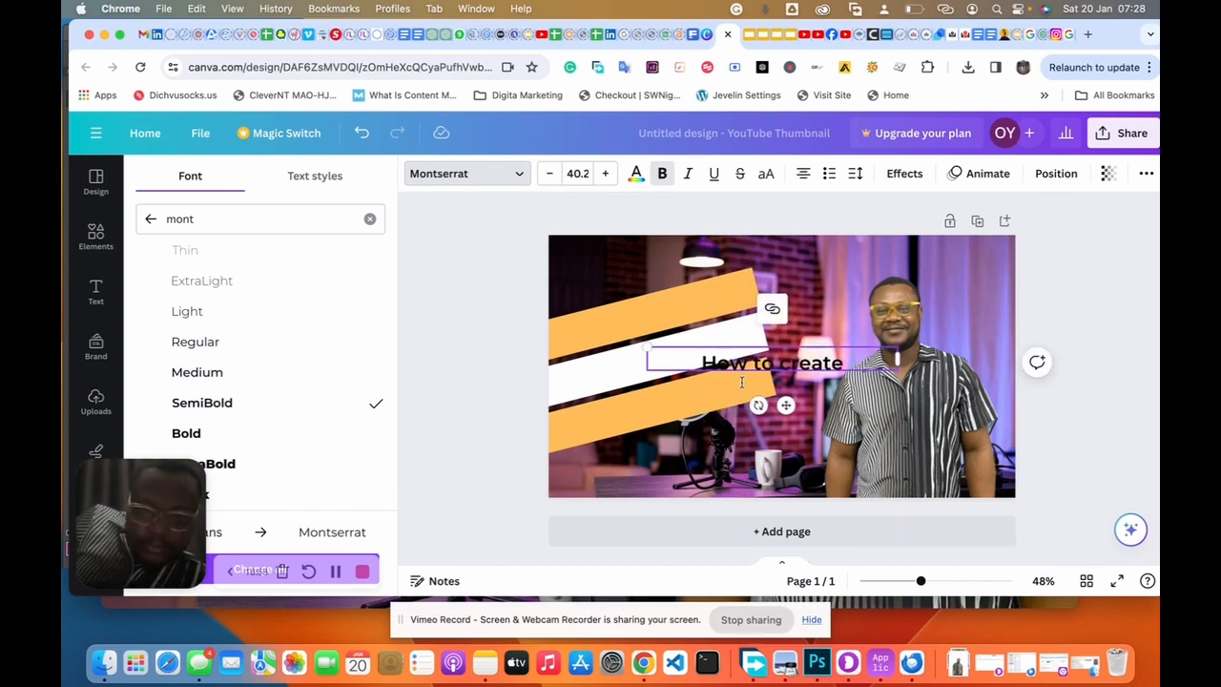
left_click_drag(781, 405, 676, 358)
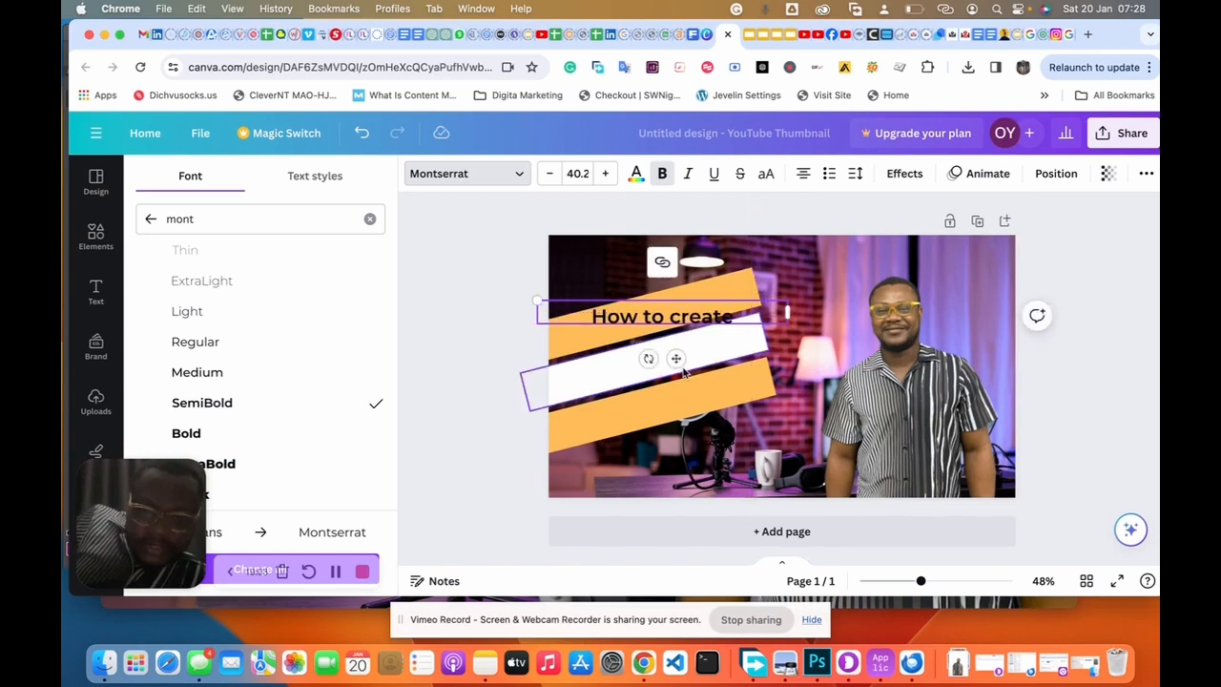
left_click_drag(648, 358, 671, 399)
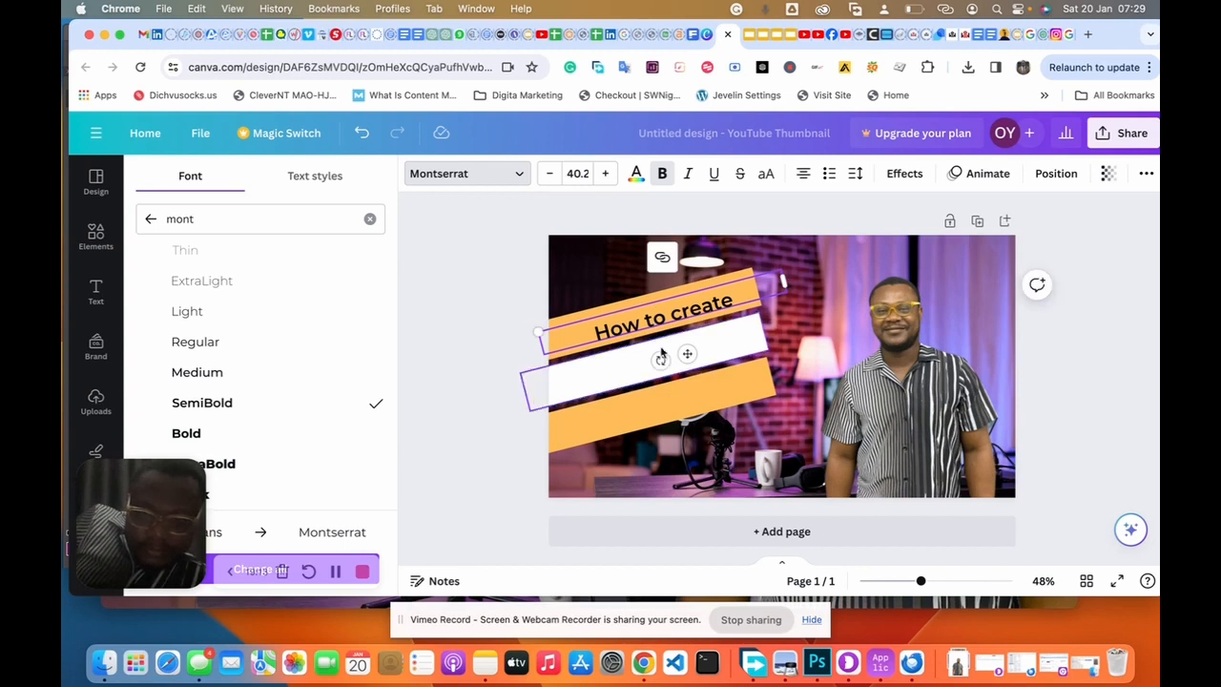
left_click_drag(687, 354, 677, 352)
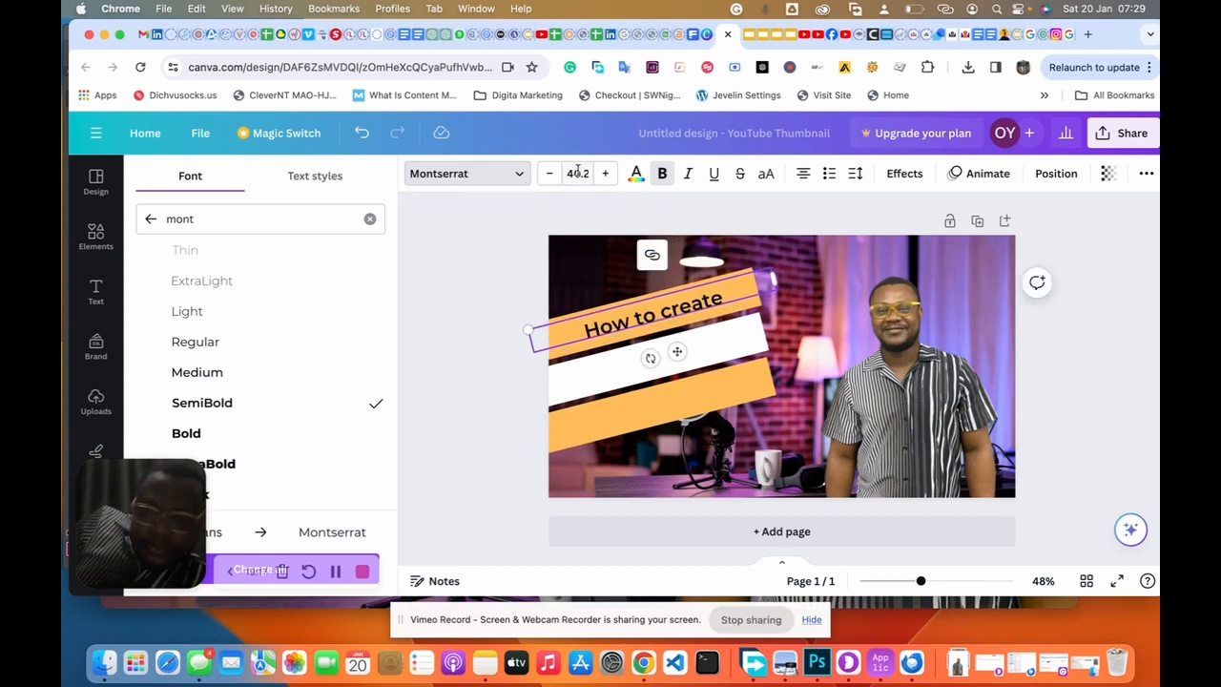
Step: Increase the font size of the "How to create" text on the top orange banner to 46.2
left_click(604, 176)
left_click(604, 175)
left_click(604, 175)
left_click(604, 176)
left_click(604, 176)
left_click(604, 176)
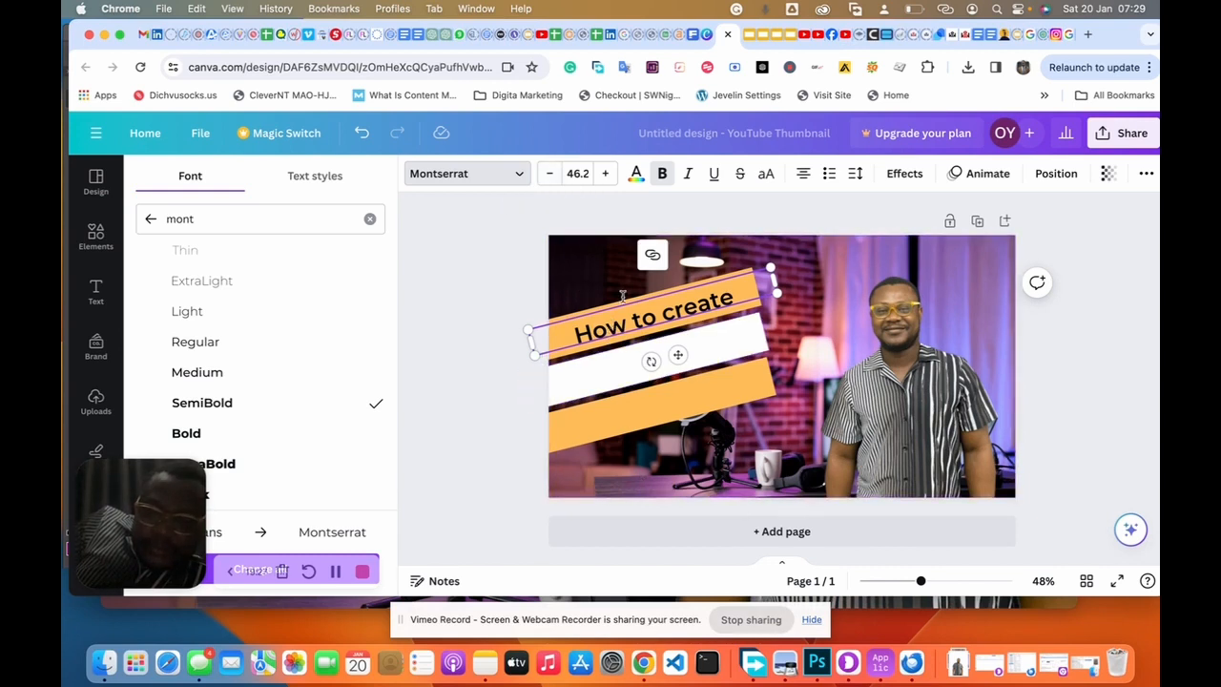
left_click(526, 307)
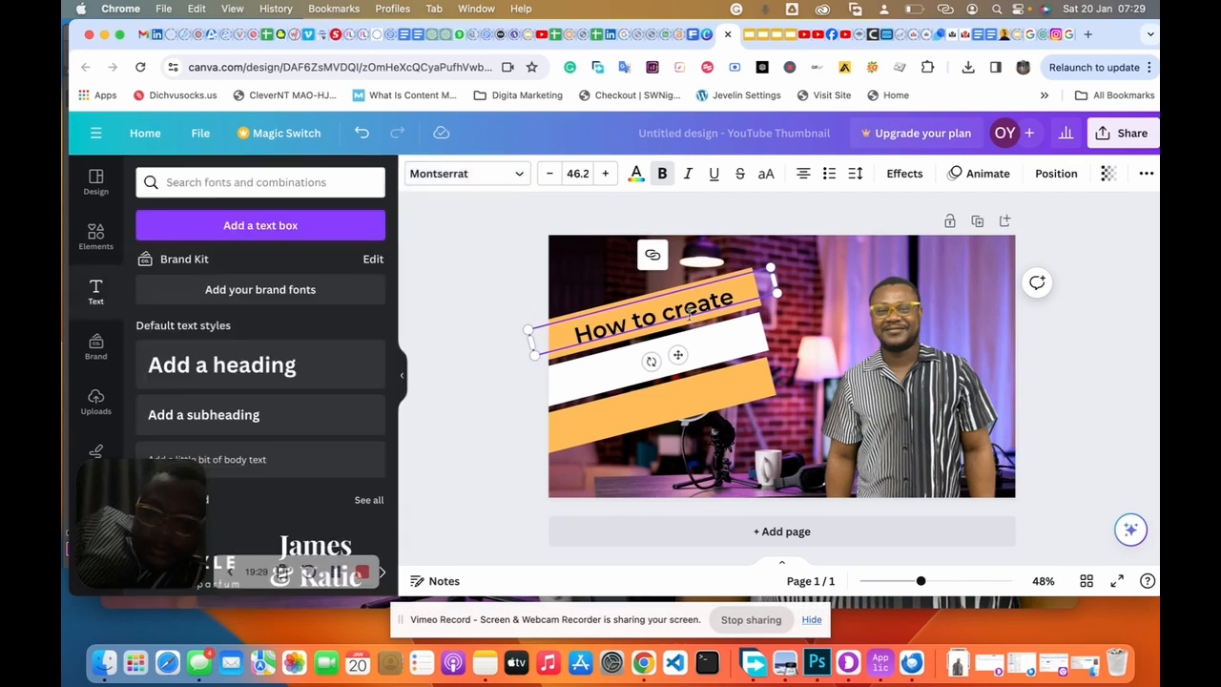
left_click(797, 310)
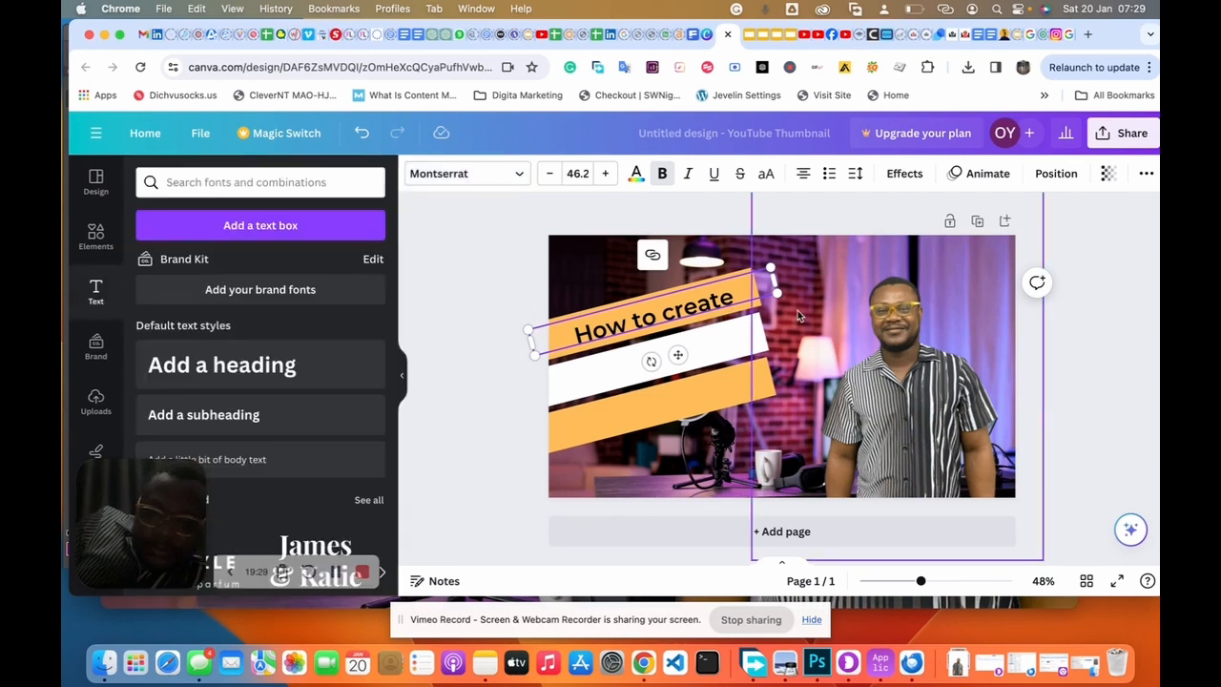
Step: Duplicate the "How to create" text twice, placing one copy on the white banner and one on the lower orange banner
left_click(647, 314)
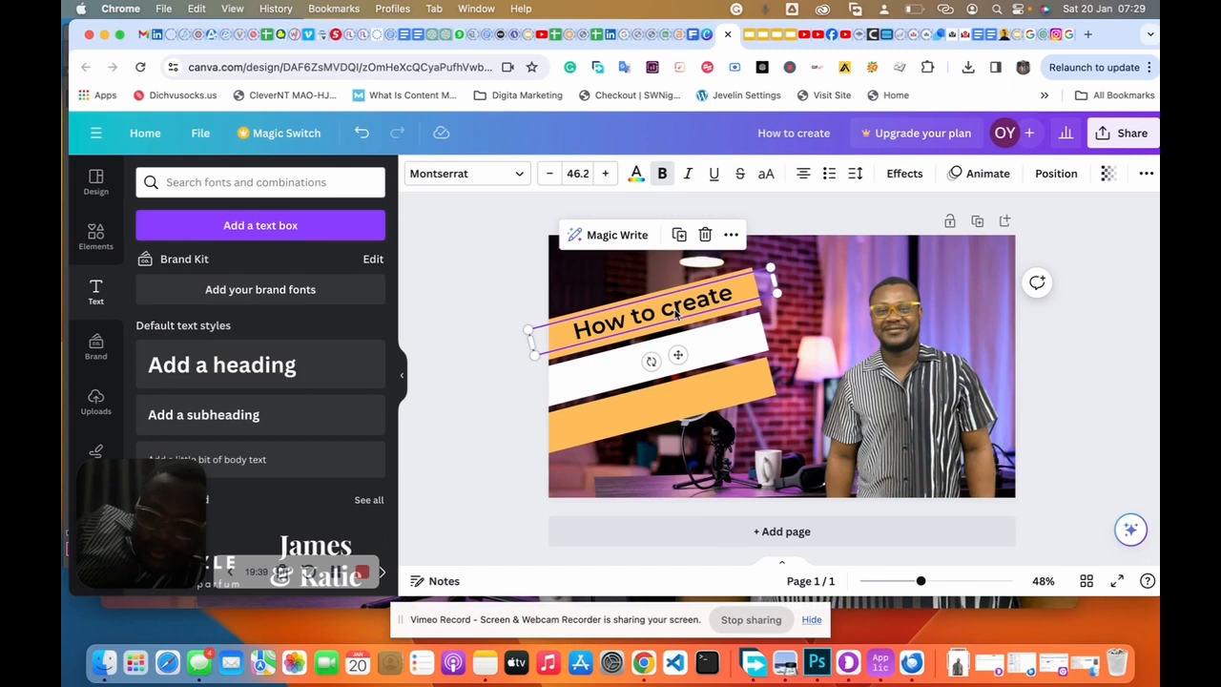
left_click(679, 236)
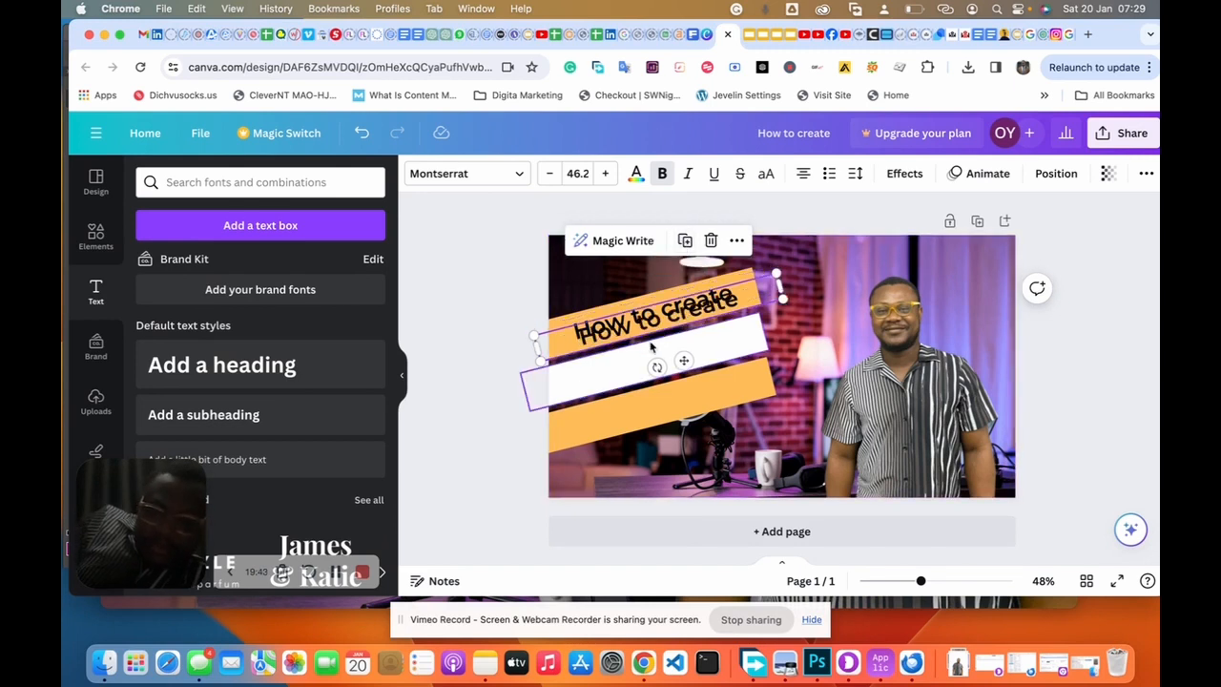
left_click_drag(683, 360, 677, 399)
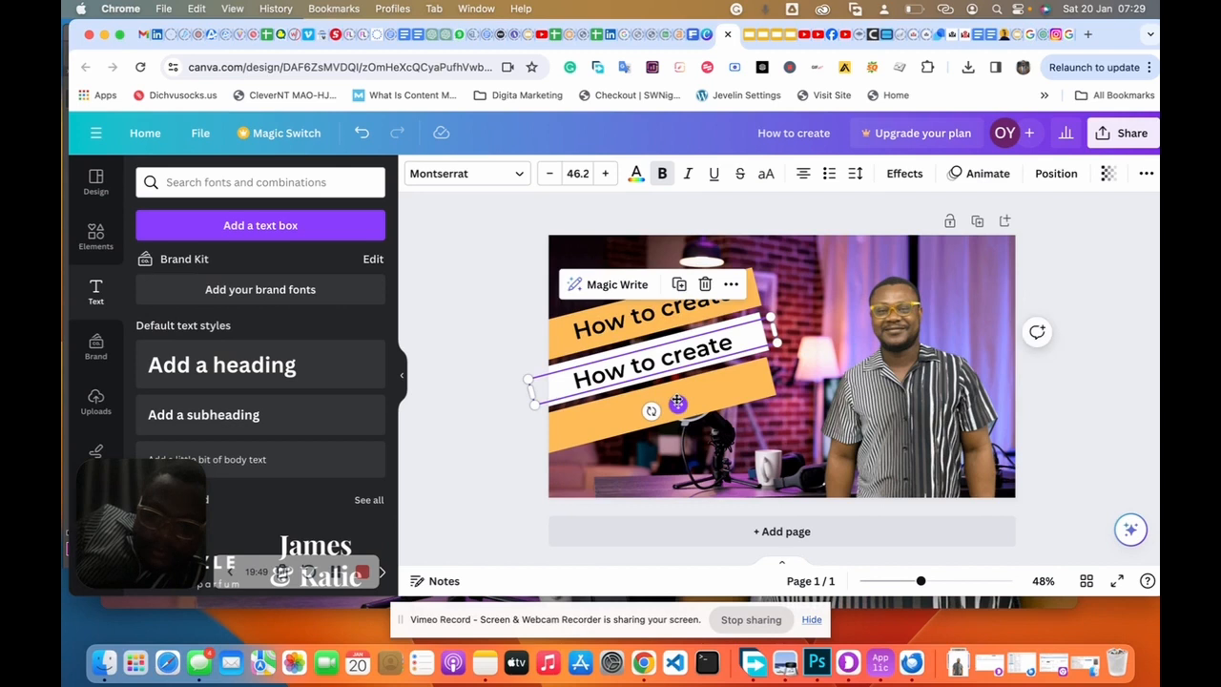
left_click(677, 287)
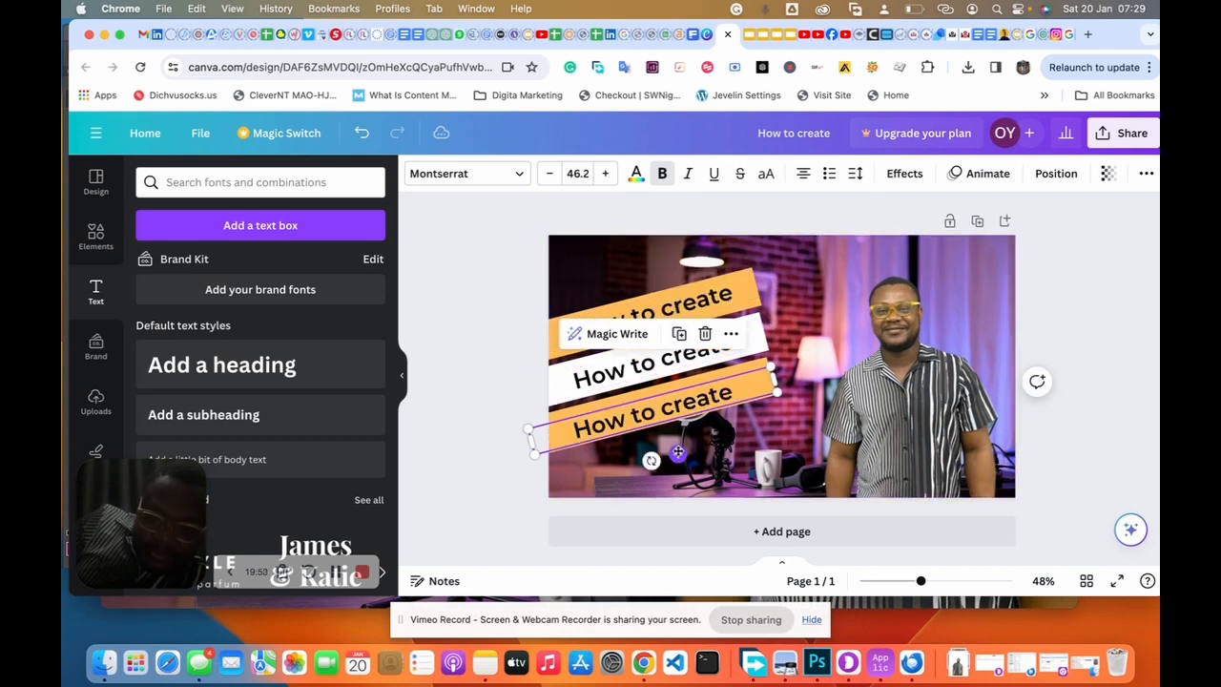
left_click_drag(678, 452, 674, 445)
Step: Replace the white banner's text with "a fake studio" and nudge it slightly up to centre it on the banner
left_click(682, 355)
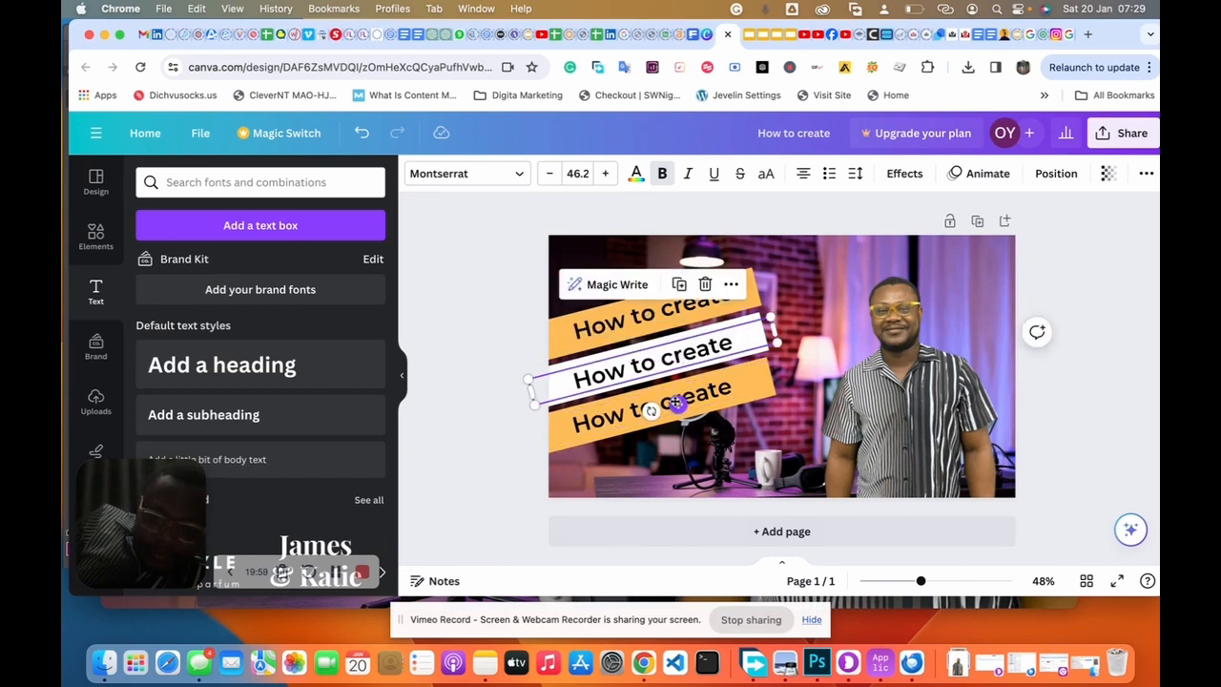
double_click(641, 361)
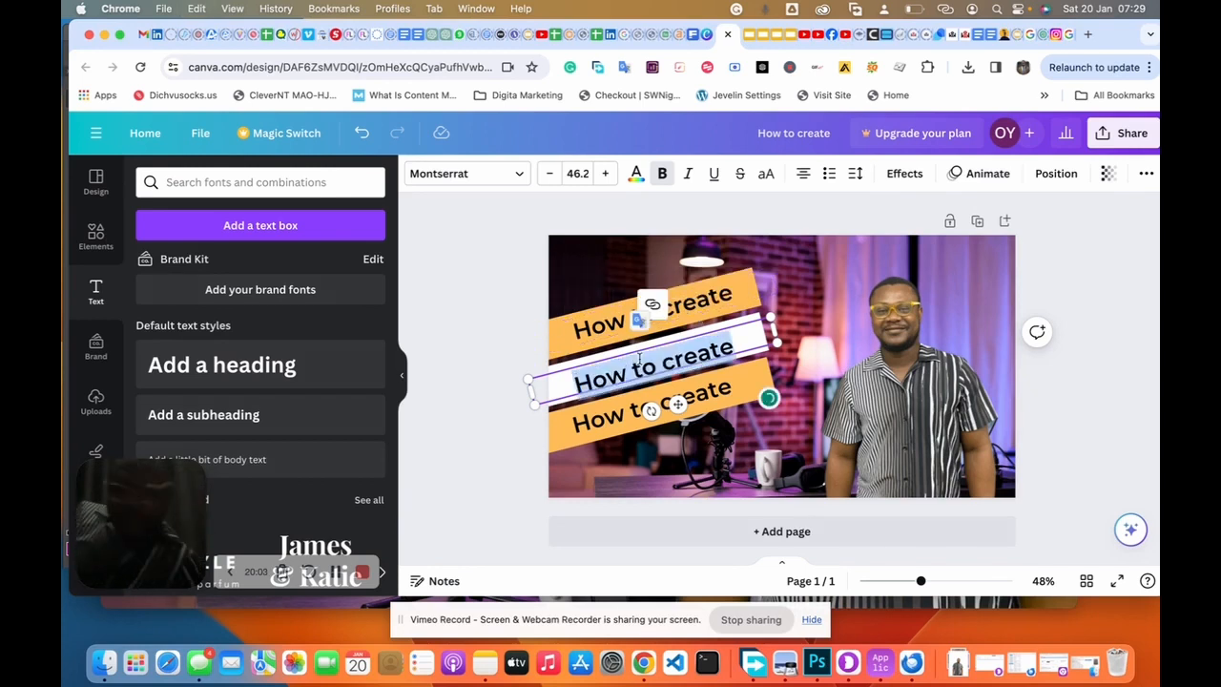
type("a fa")
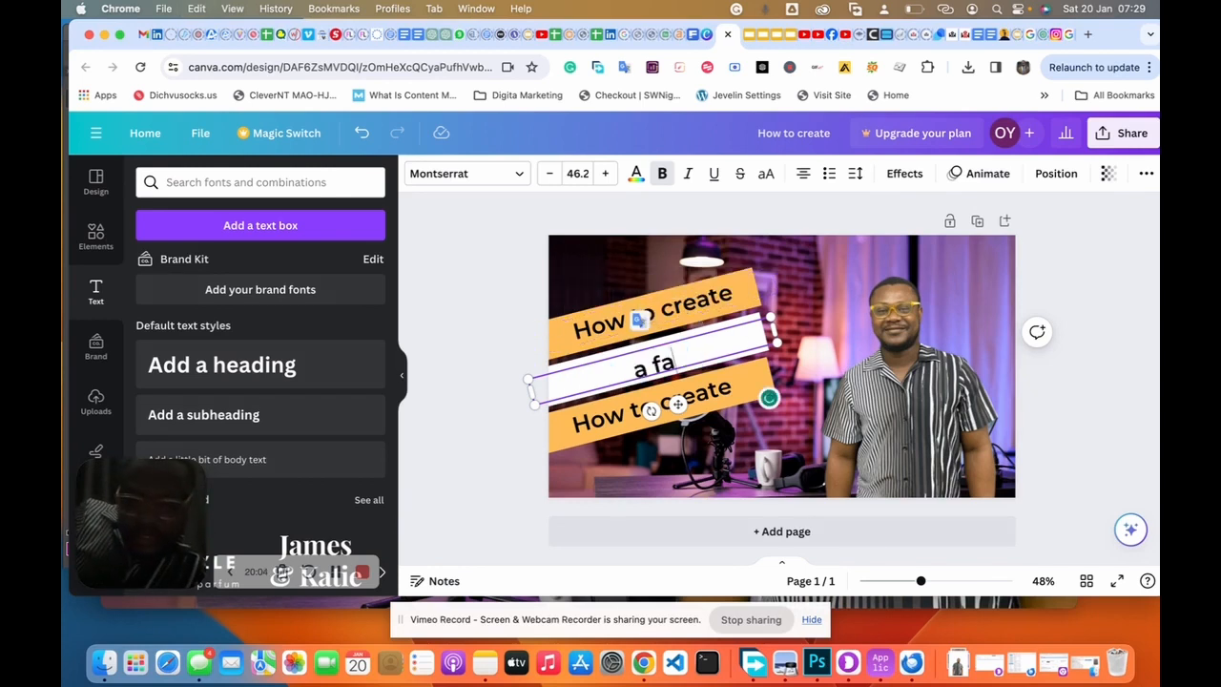
type("ke")
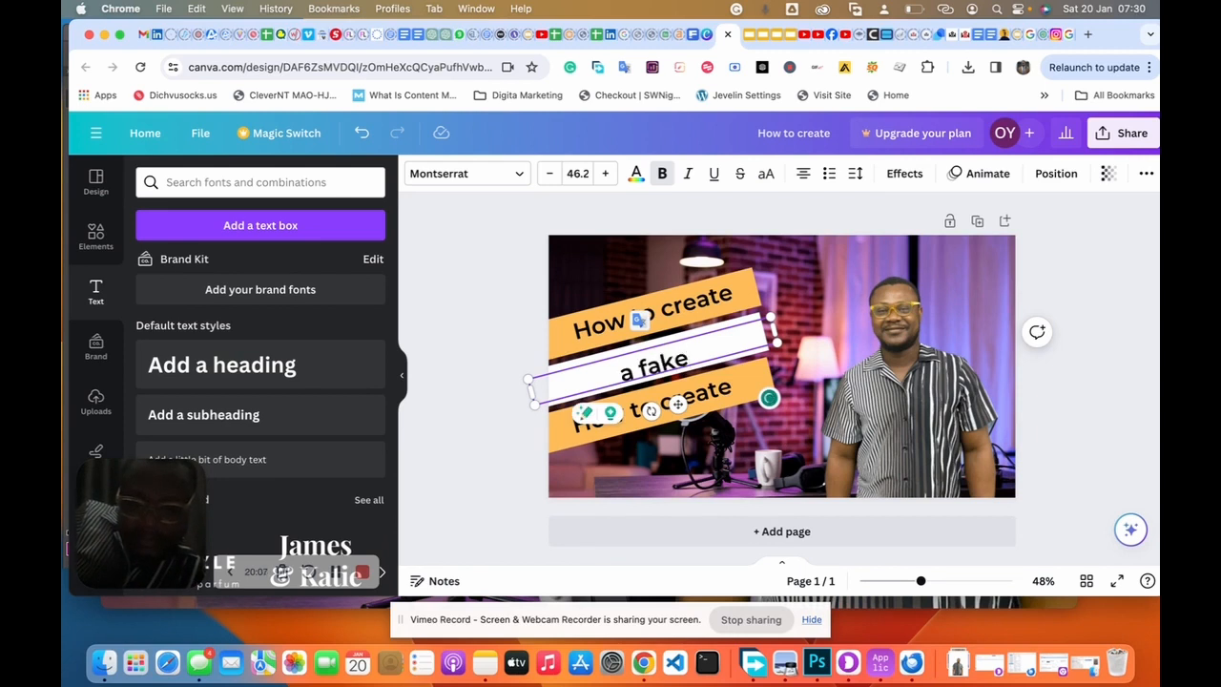
type(" studio")
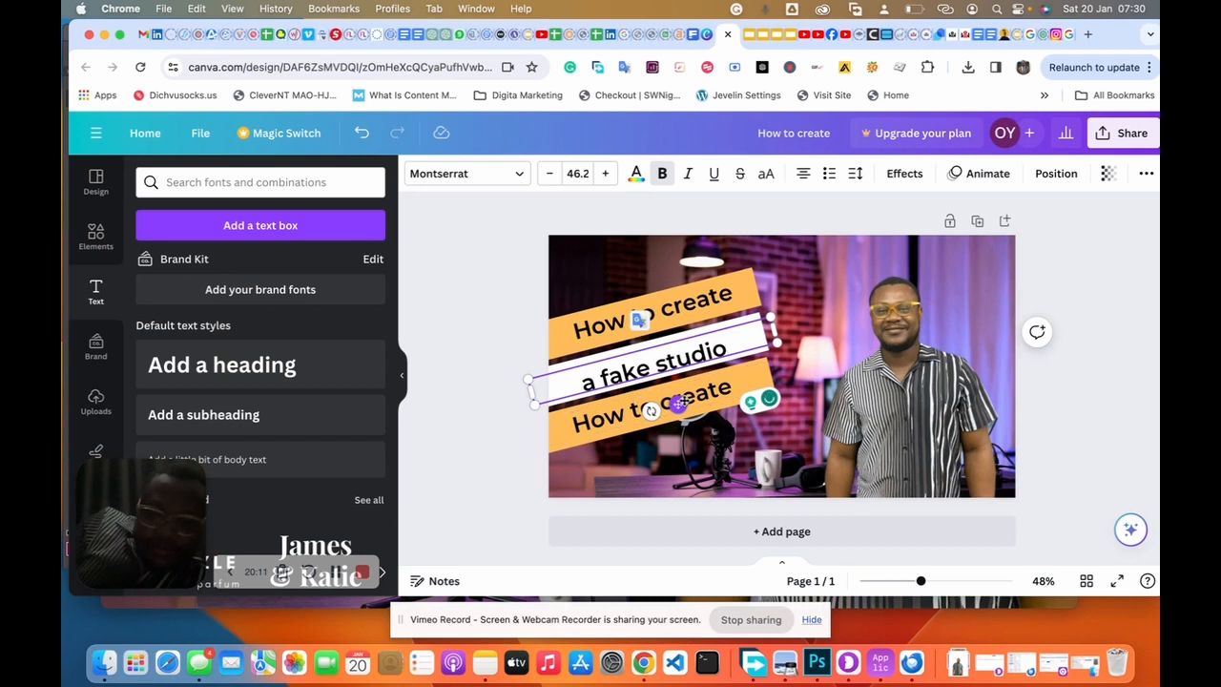
left_click_drag(678, 404, 679, 402)
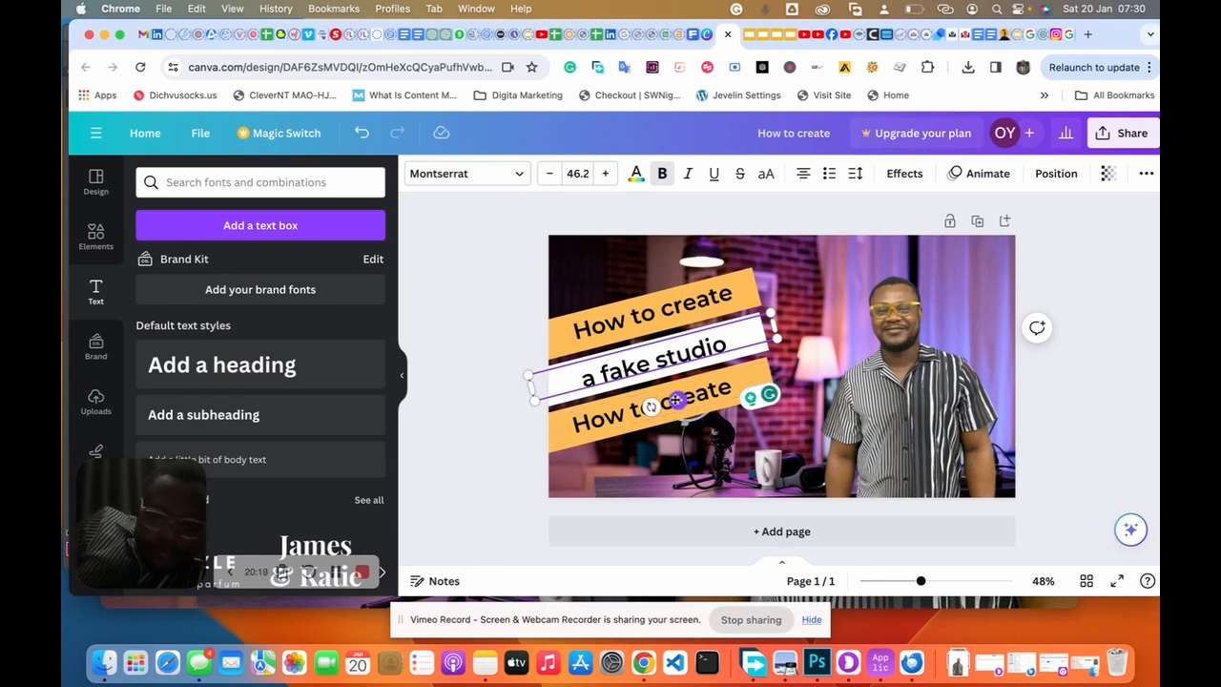
left_click(801, 398)
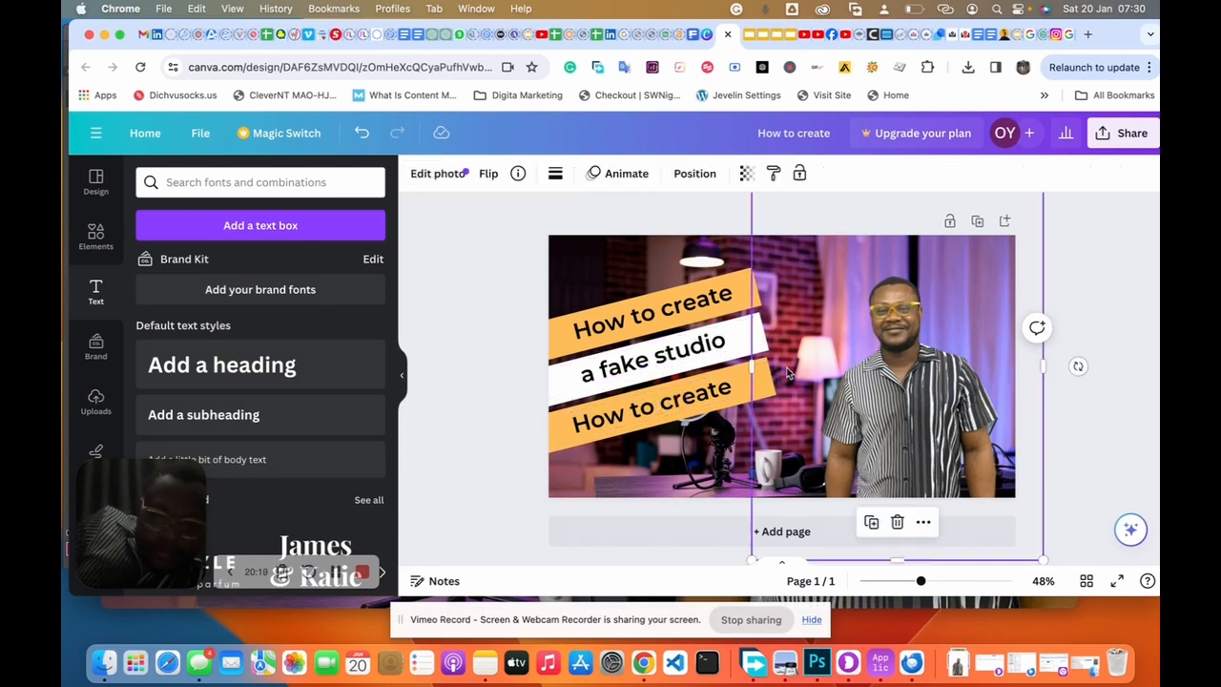
Step: Replace the text on the lower orange banner with "like this"
left_click(680, 355)
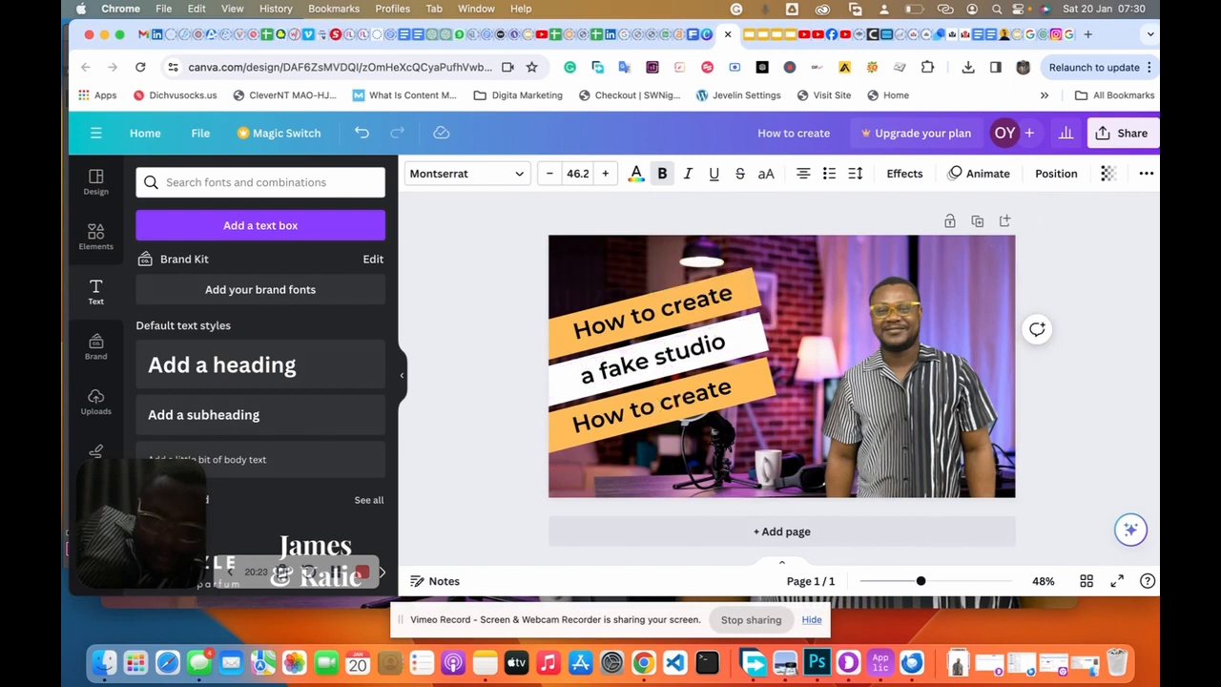
left_click(655, 408)
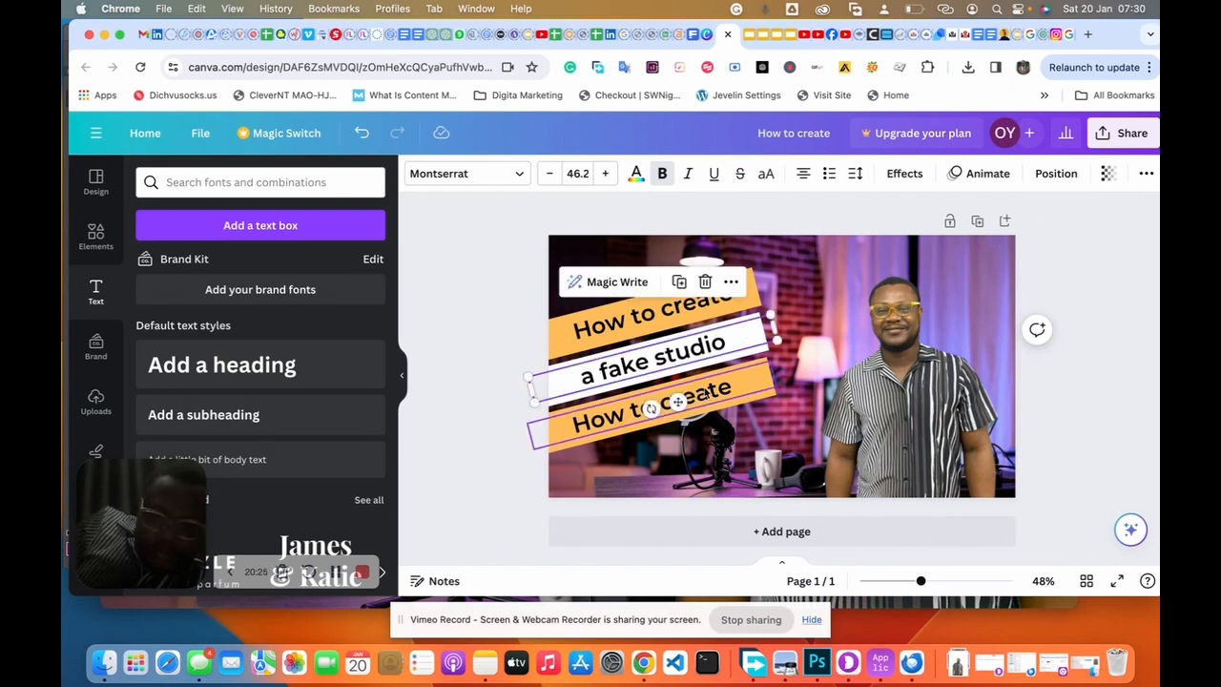
double_click(701, 391)
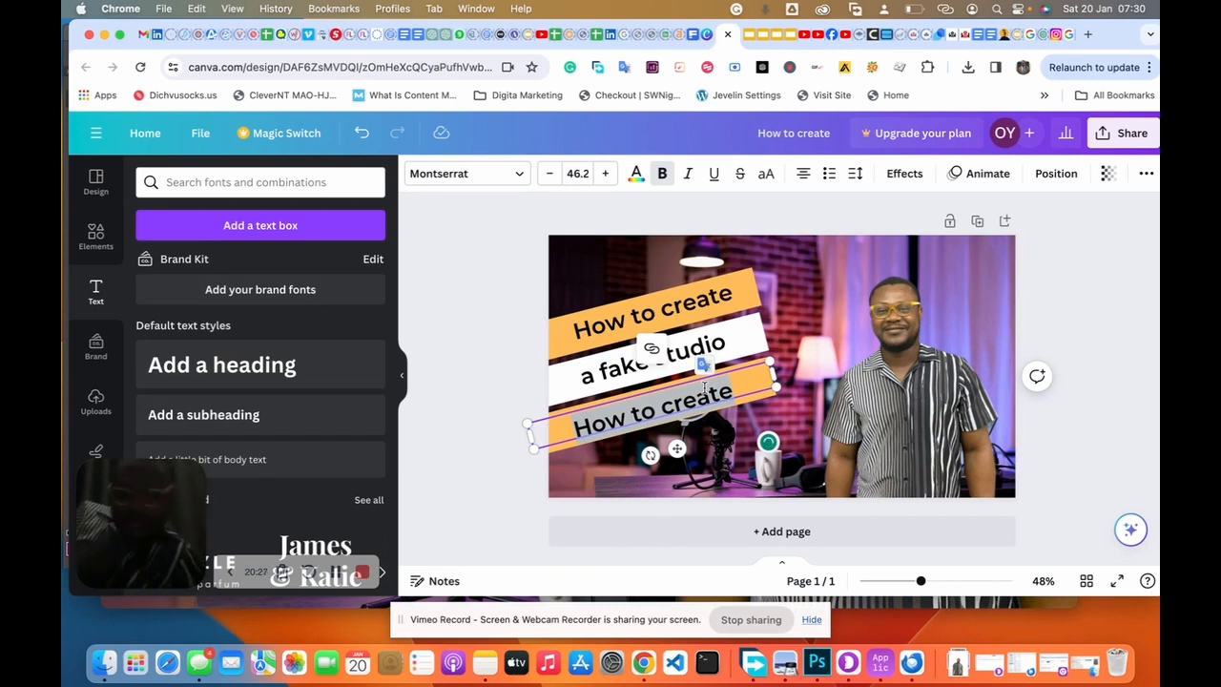
type("li")
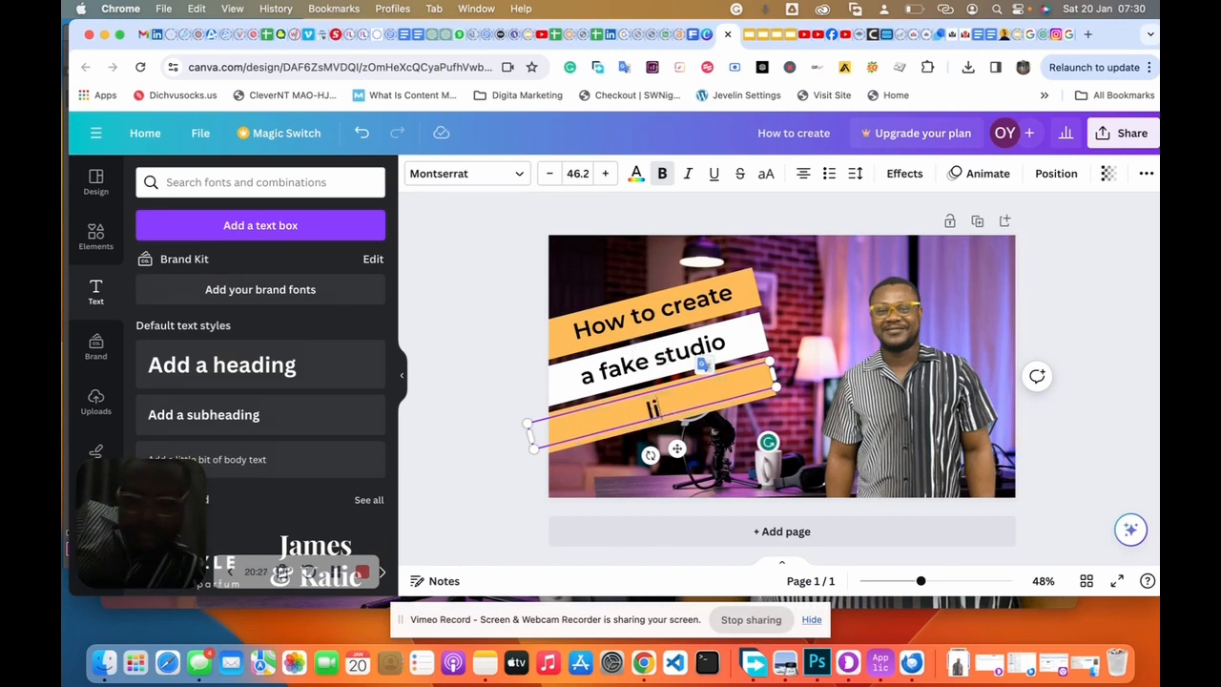
type("ke this")
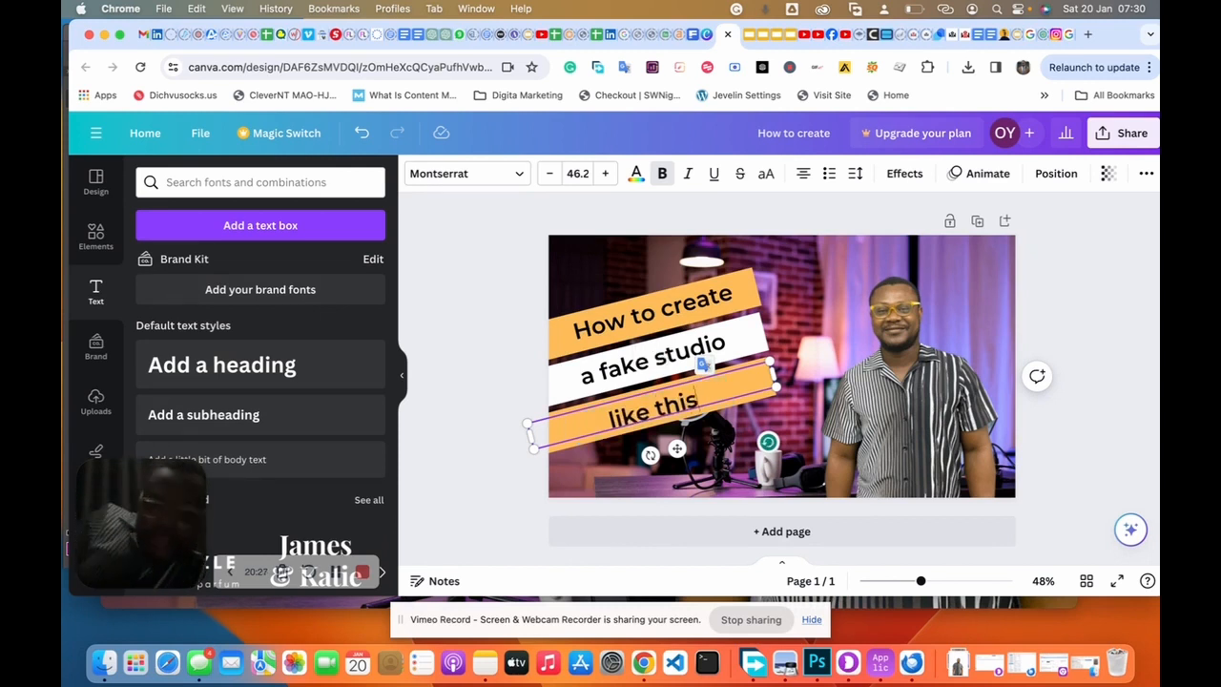
Step: Colour the "a fake studio" text red, using the default solid colors
left_click(662, 360)
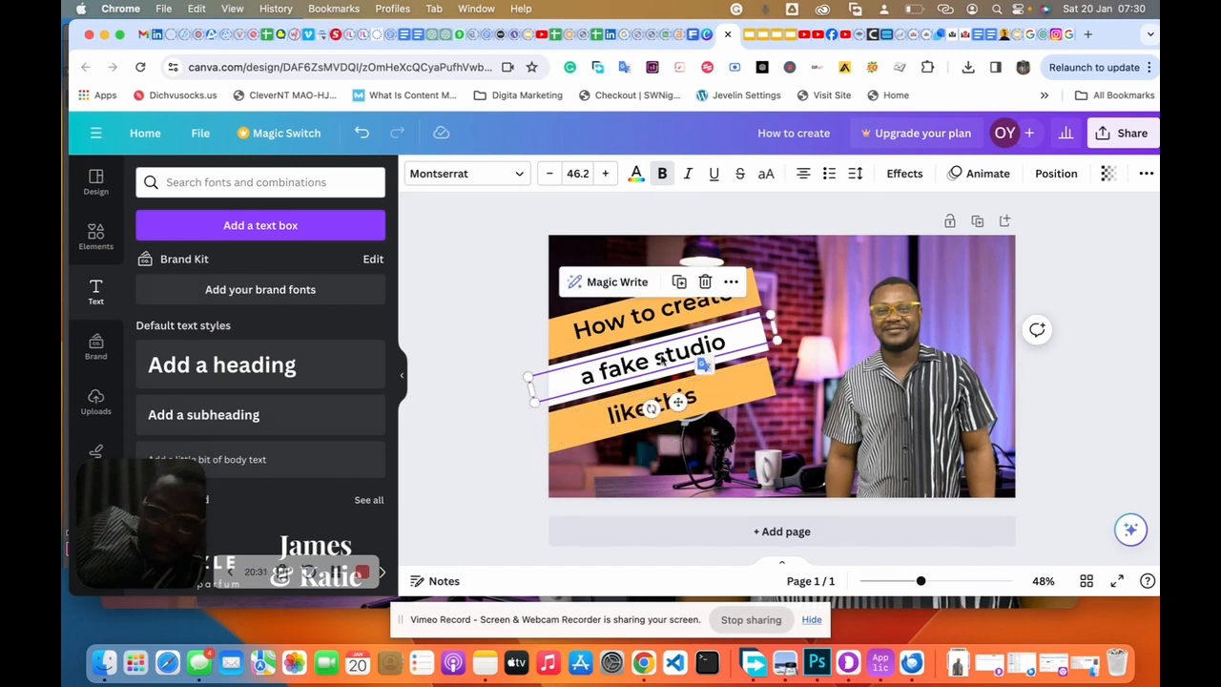
left_click(660, 355)
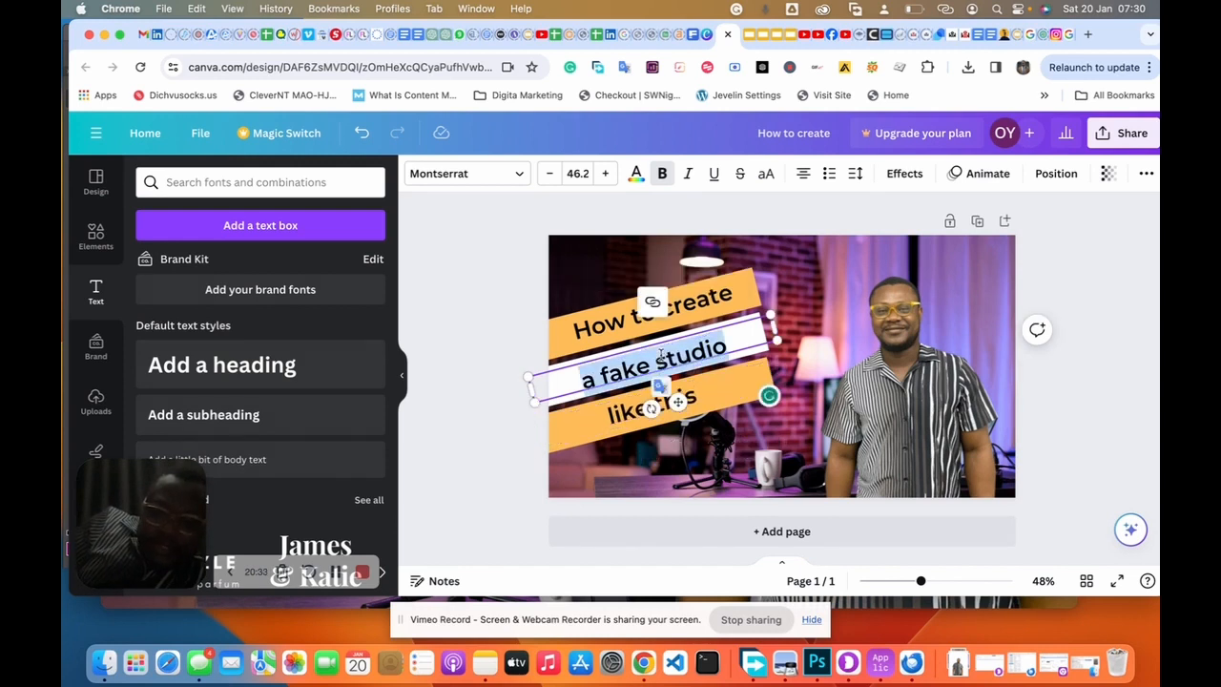
left_click(636, 181)
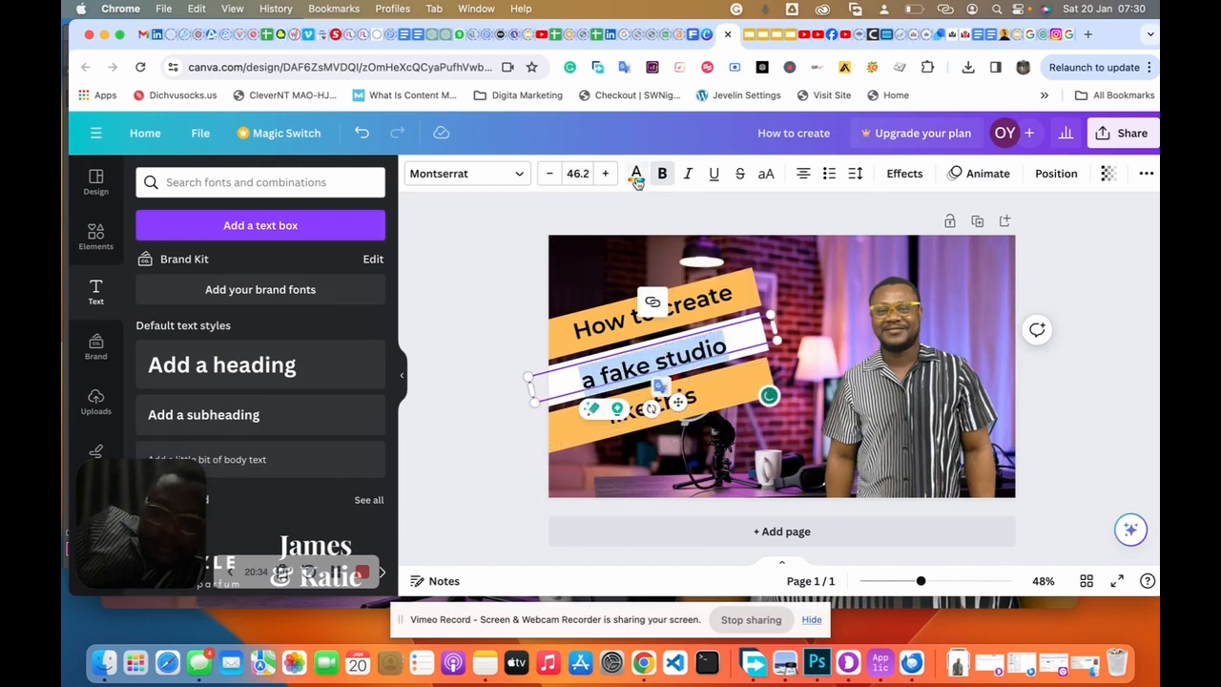
scroll(287, 390, "down", 3)
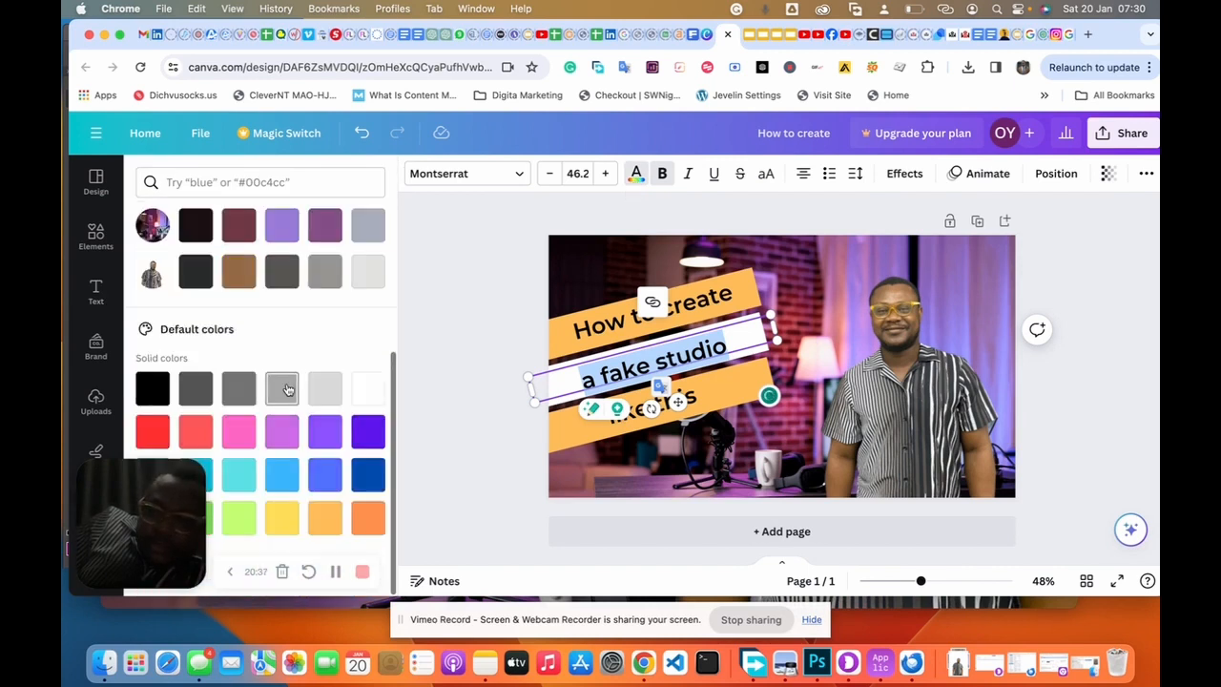
left_click(152, 431)
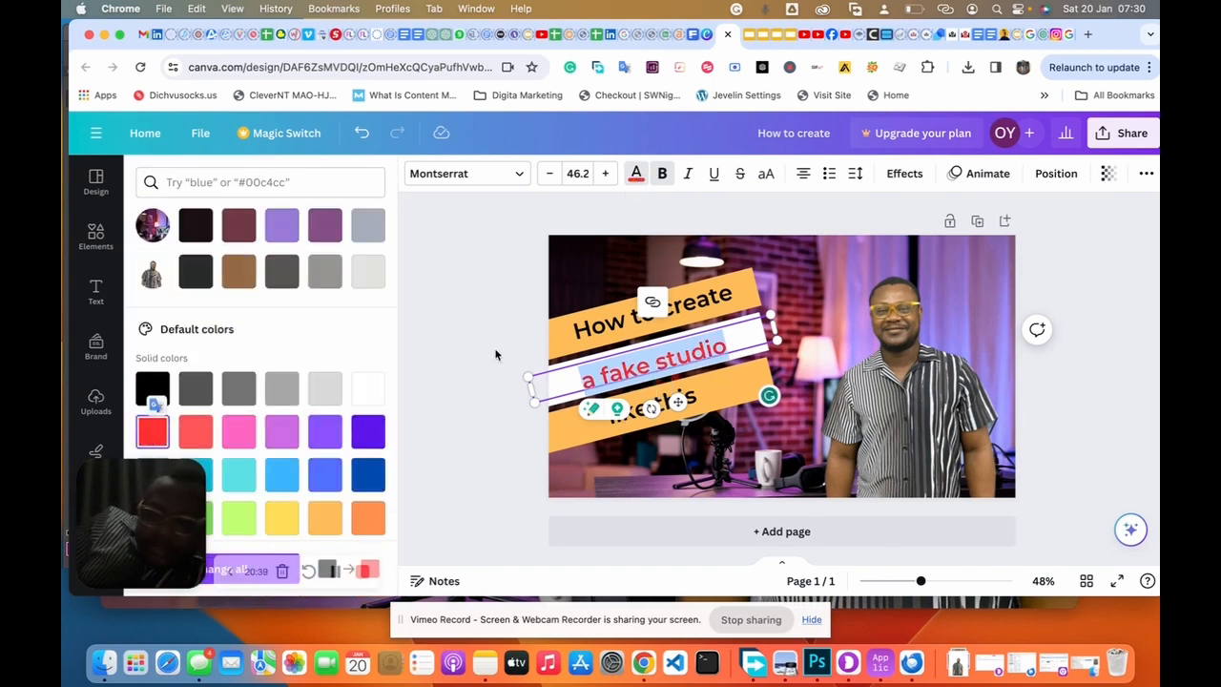
left_click(497, 351)
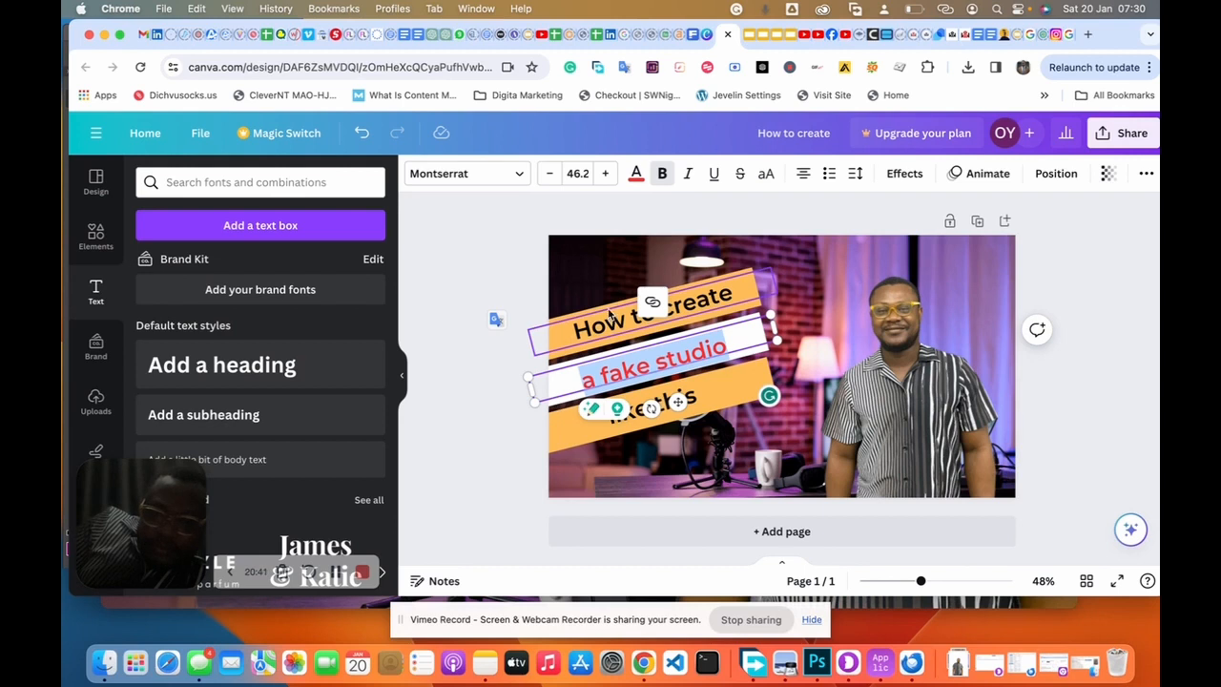
left_click(601, 277)
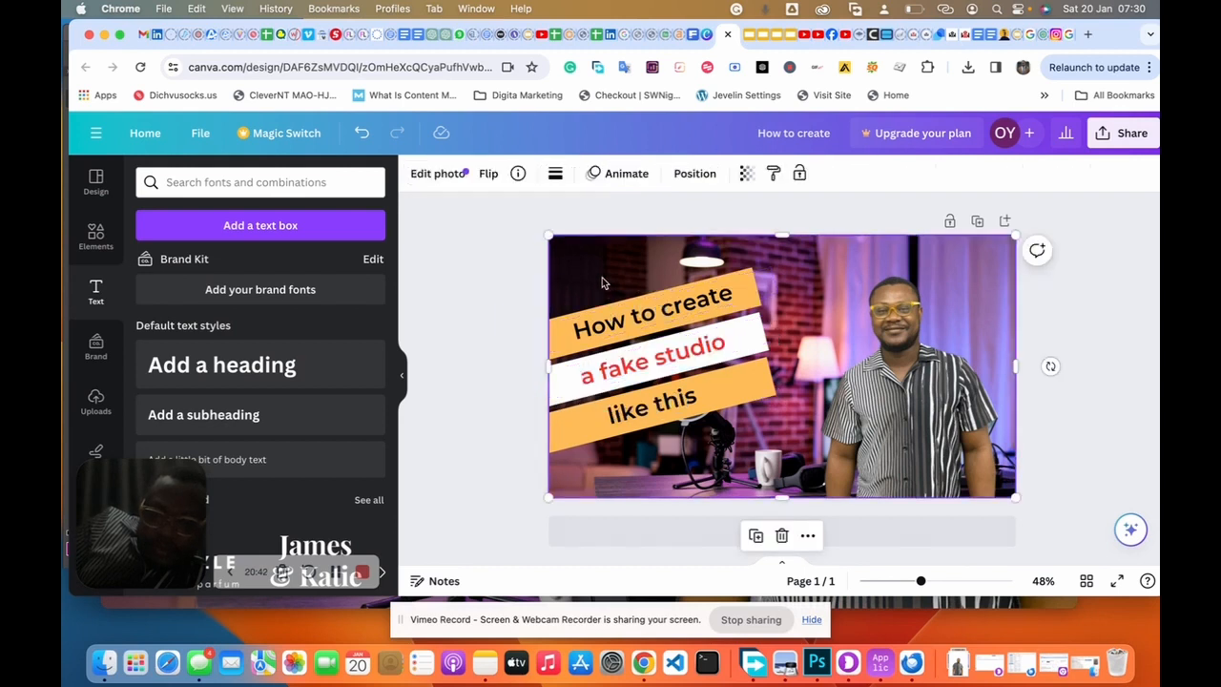
Step: Check the reference image fake studio.jpg in Preview, and set the "How to create" text in Canva to Montserrat ExtraBold
left_click(885, 606)
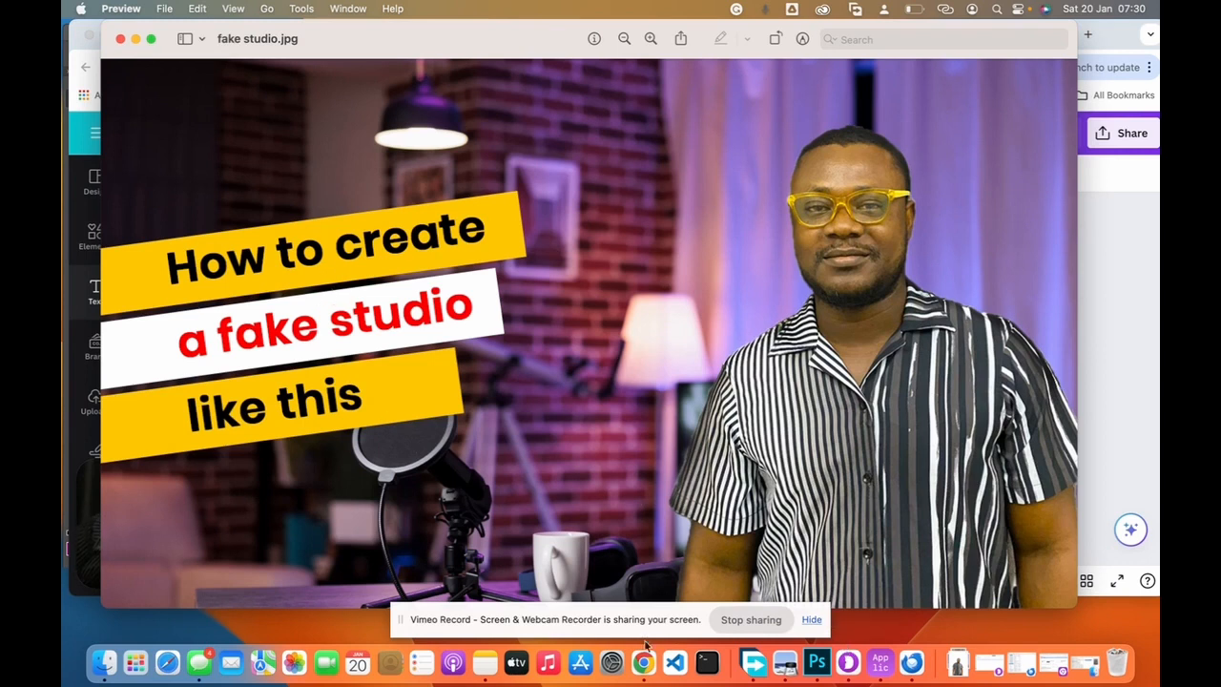
left_click(79, 393)
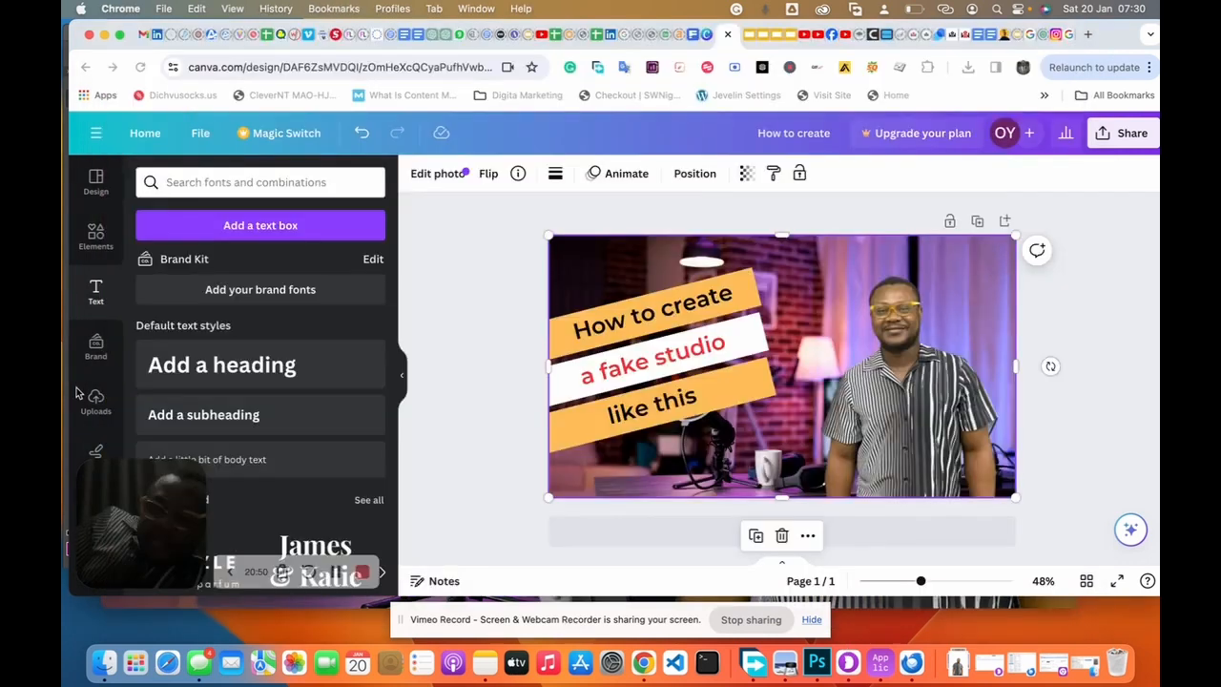
left_click(642, 321)
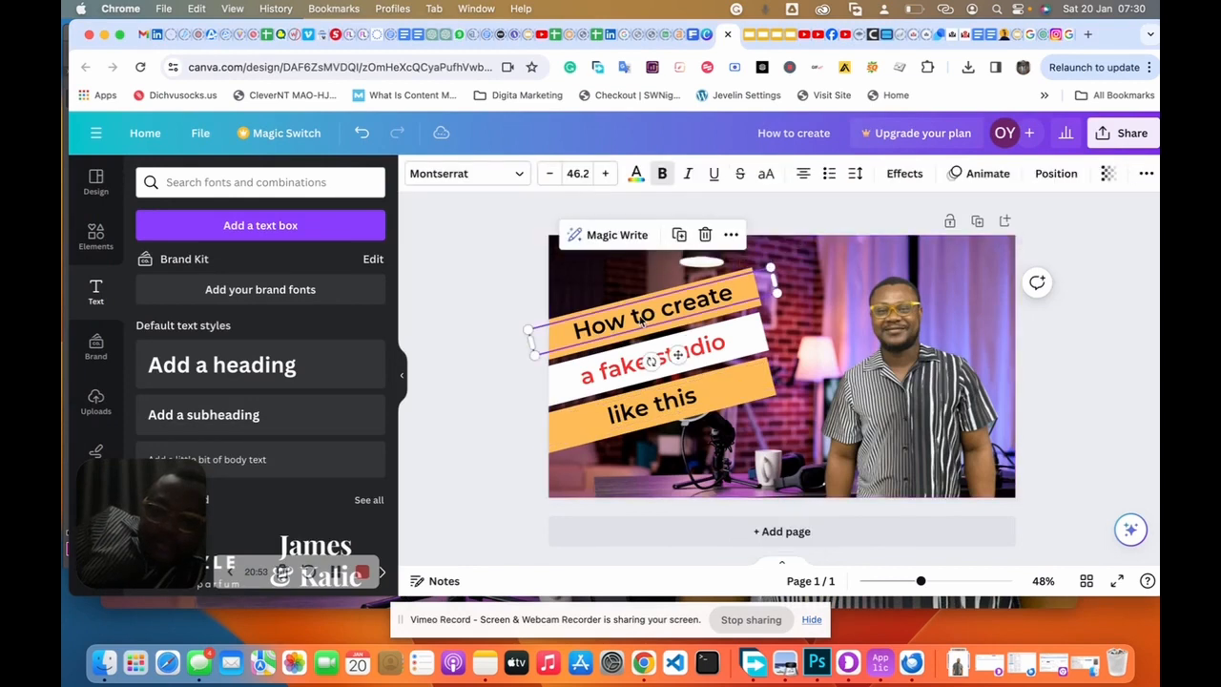
left_click(520, 182)
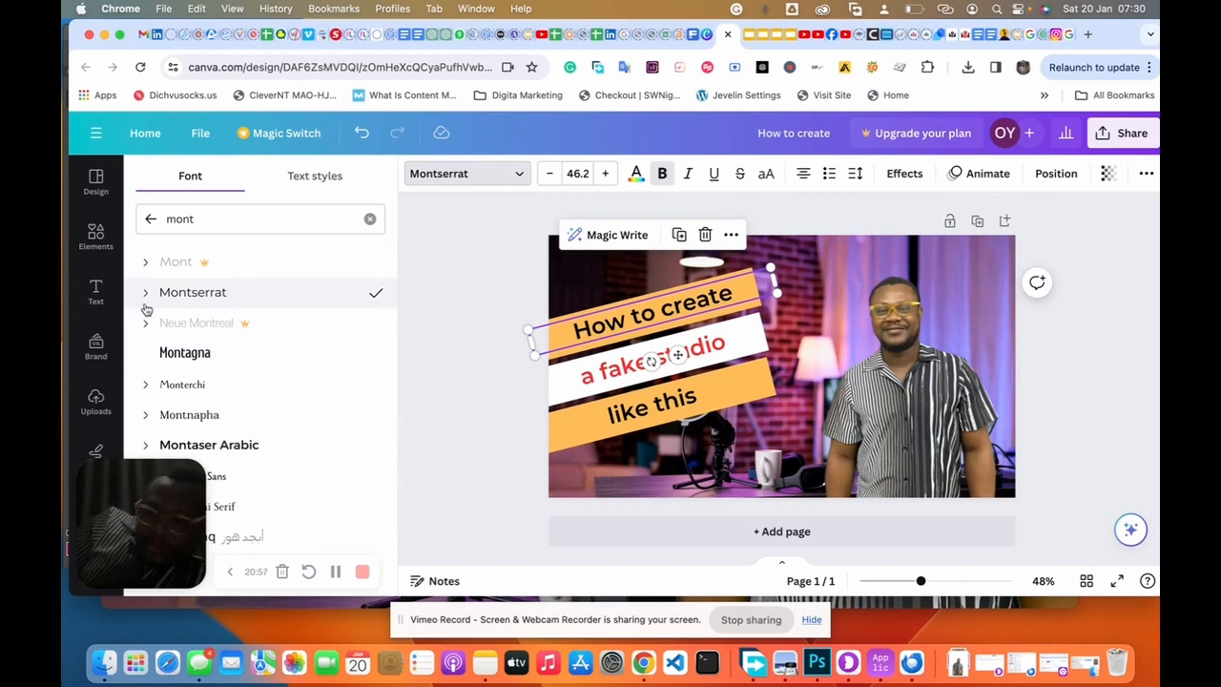
left_click(146, 294)
scroll(224, 414, "down", 3)
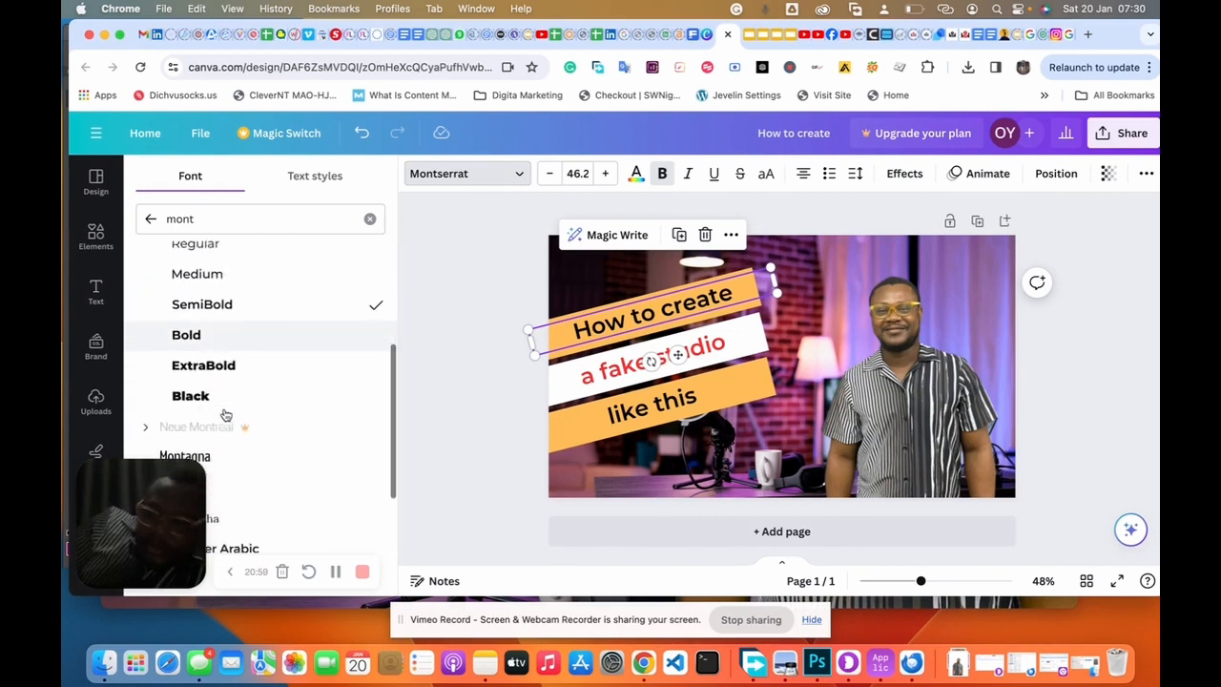
left_click(226, 317)
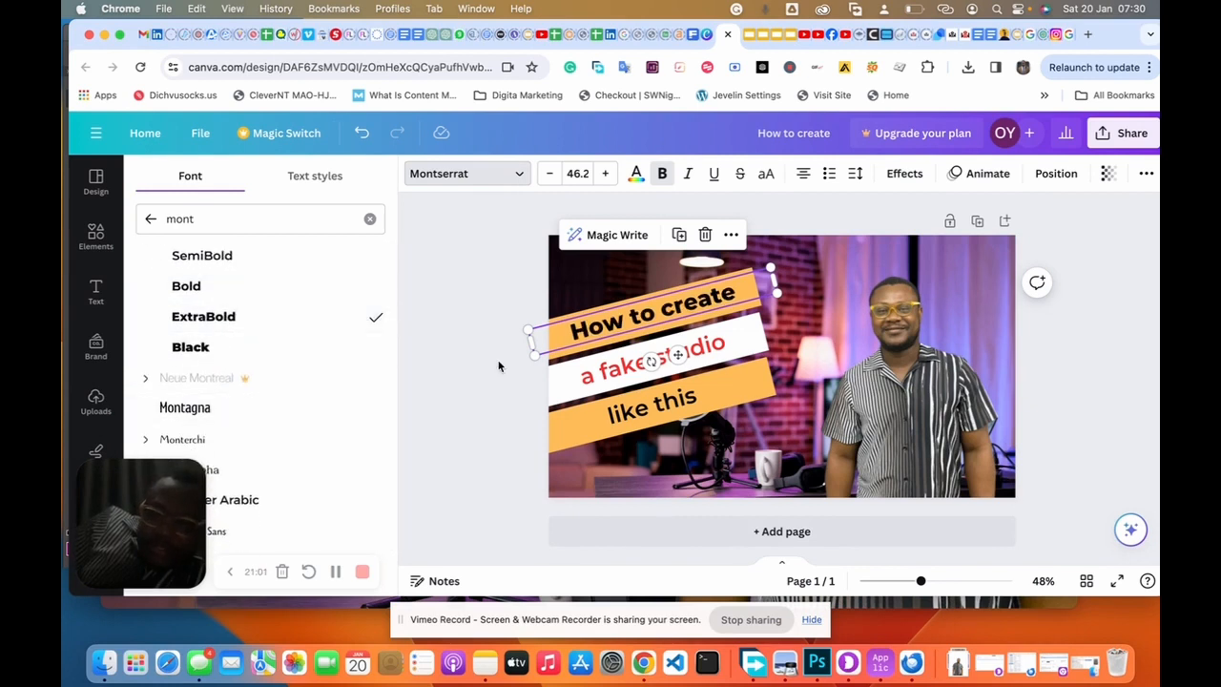
Step: Set the "a fake studio" and "like this" texts to Montserrat ExtraBold as well
left_click(615, 365)
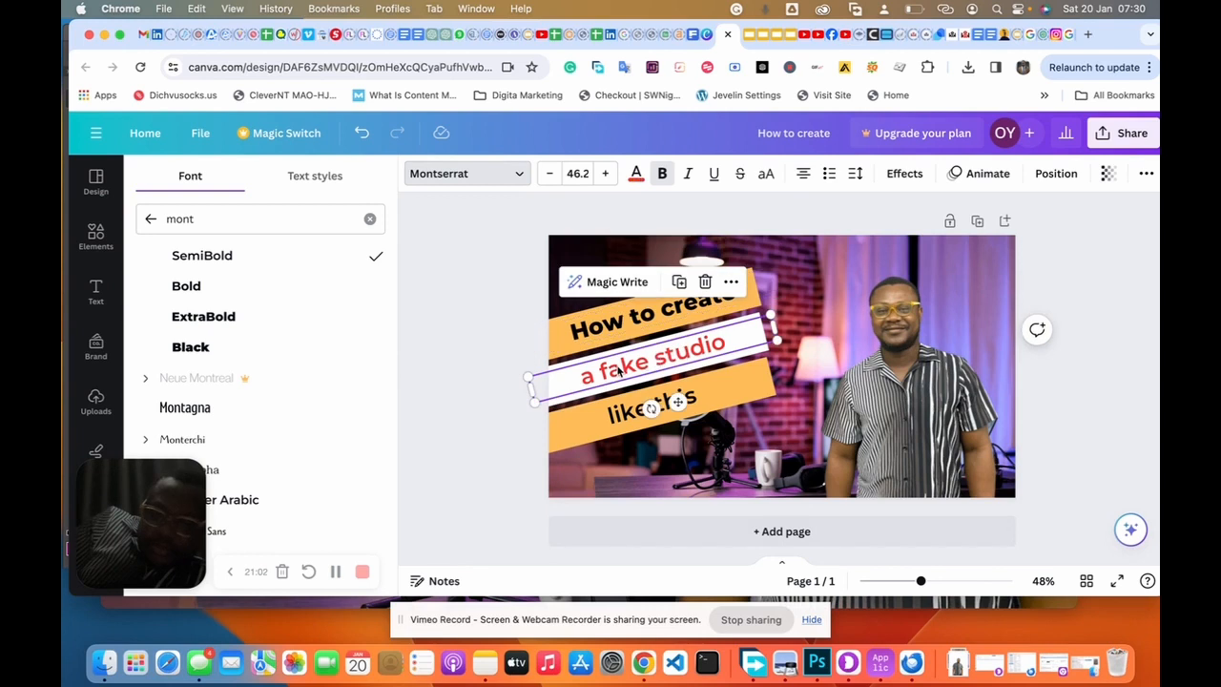
left_click(214, 319)
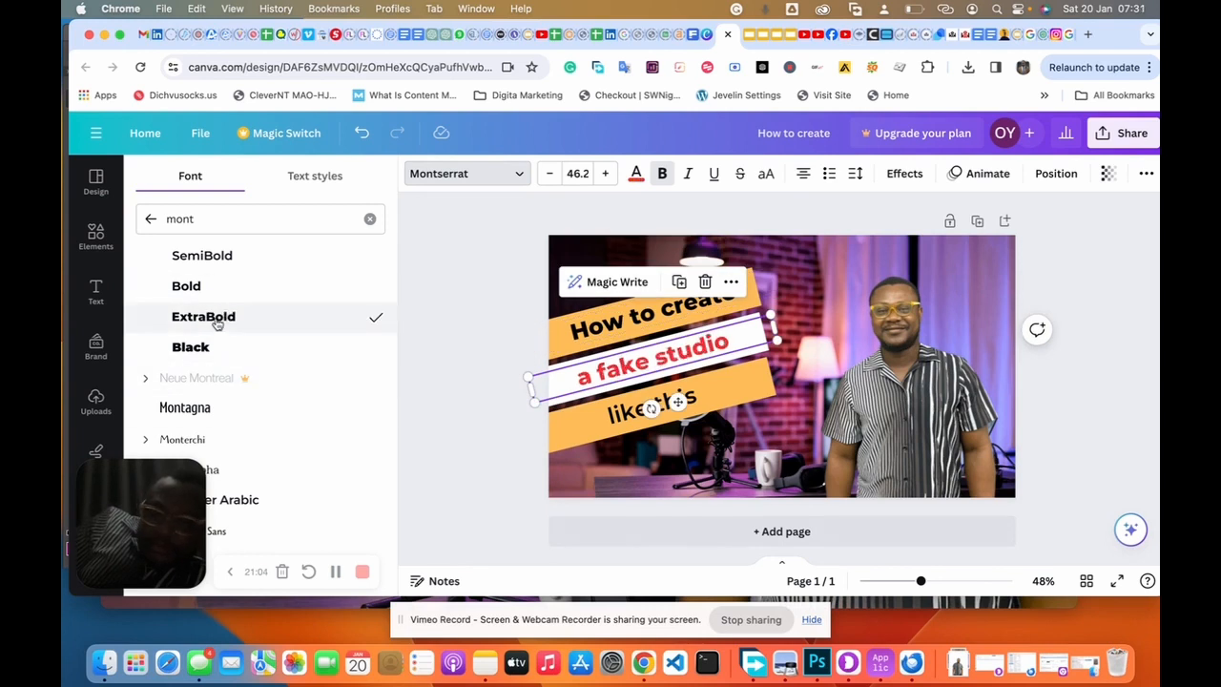
left_click(613, 419)
left_click(240, 318)
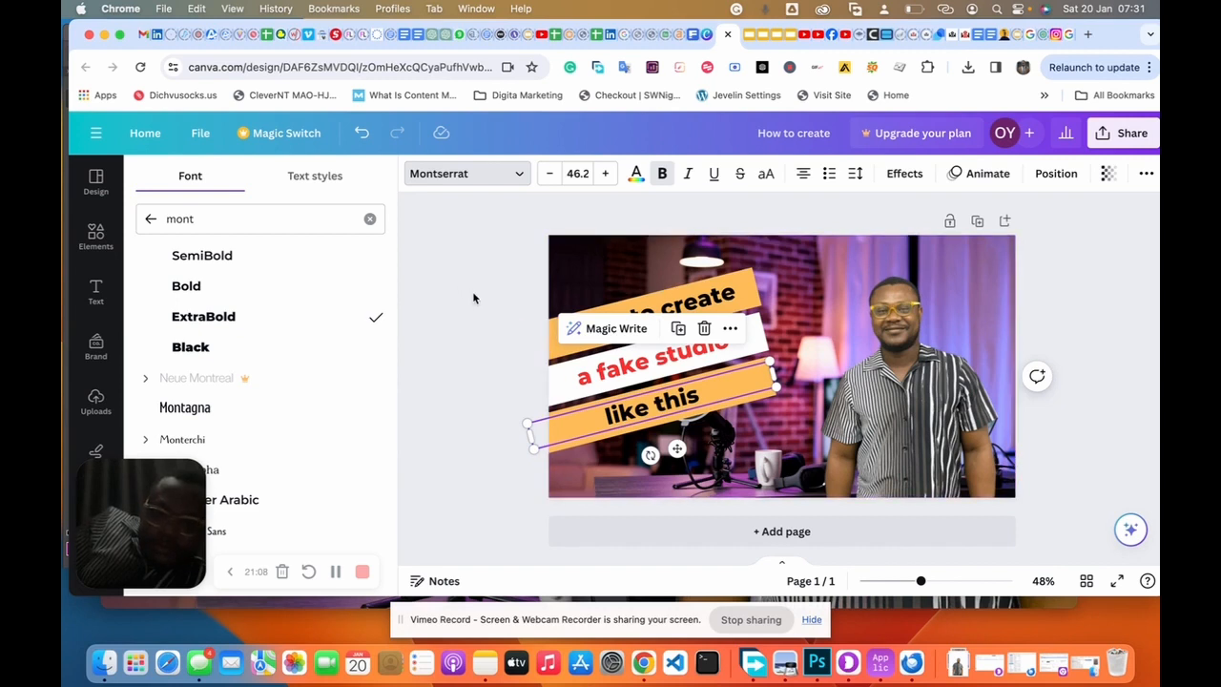
Step: Deselect the banner text and download the finished thumbnail as a PNG, saving How to create.png to the Downloads folder
key("Escape")
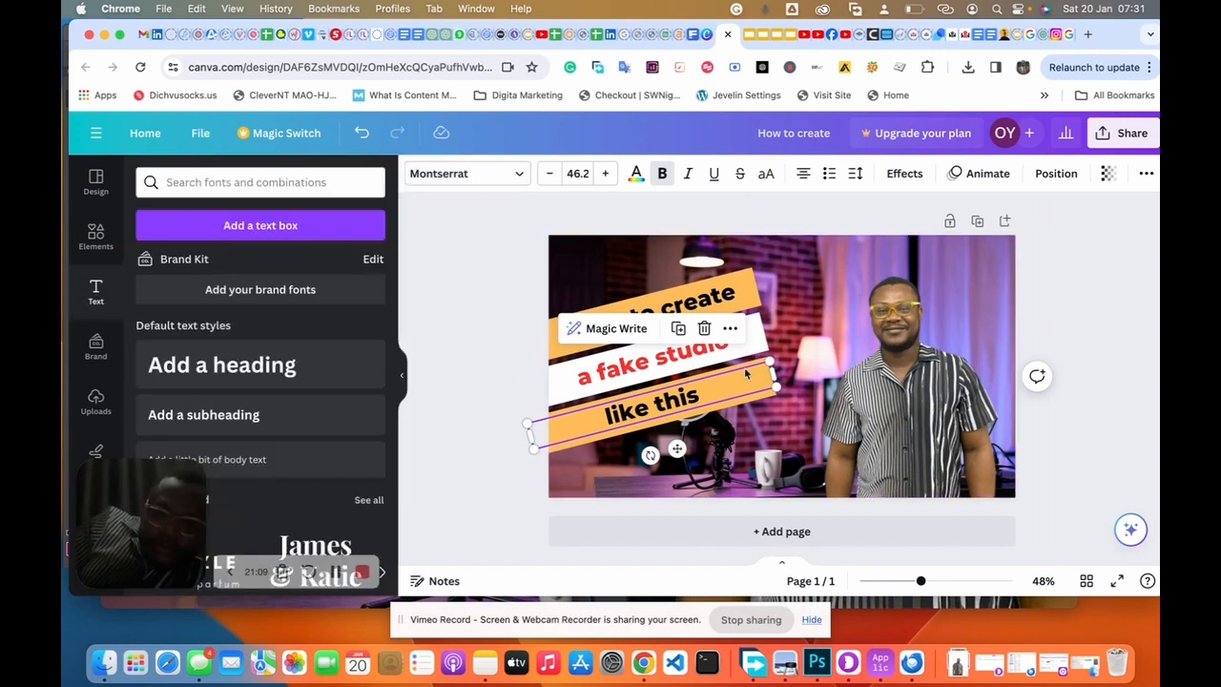
left_click(523, 297)
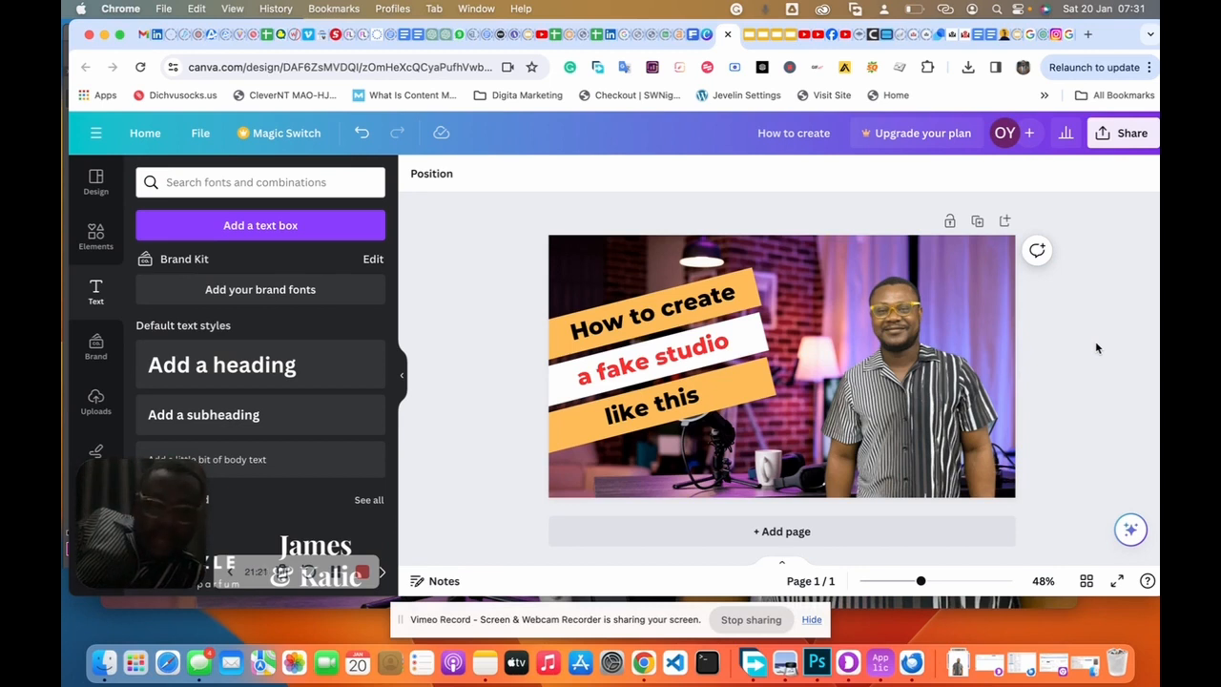
left_click(1122, 140)
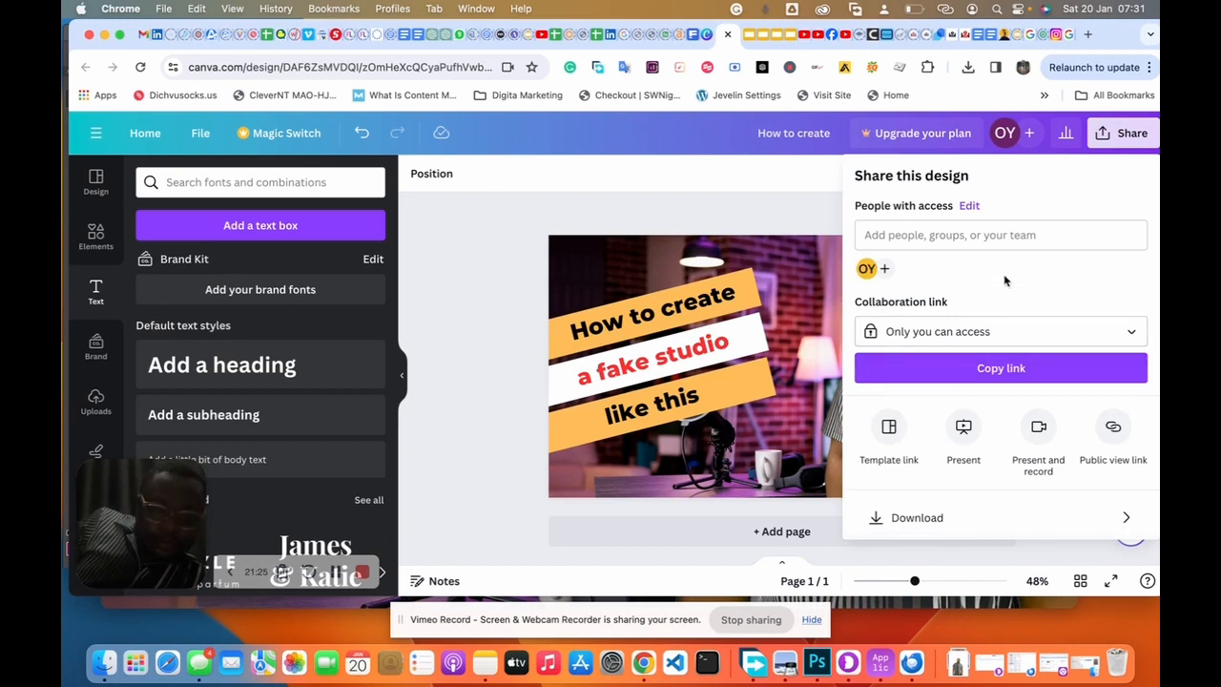
scroll(1004, 281, "down", 2)
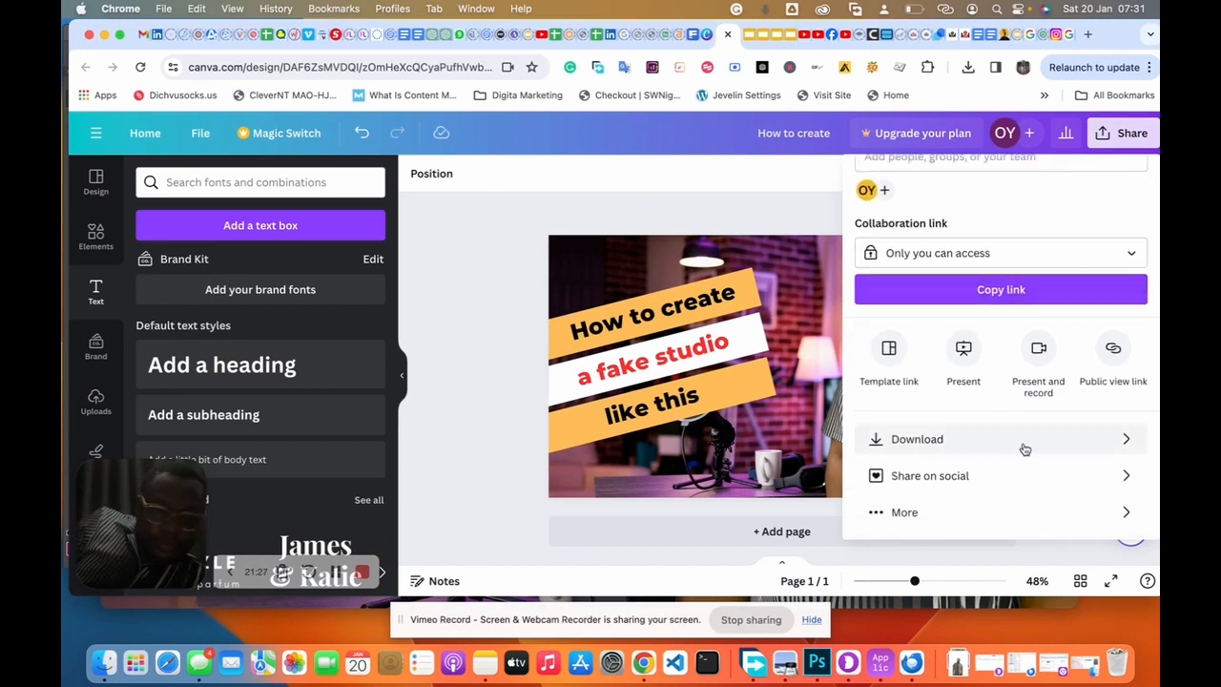
left_click(1080, 441)
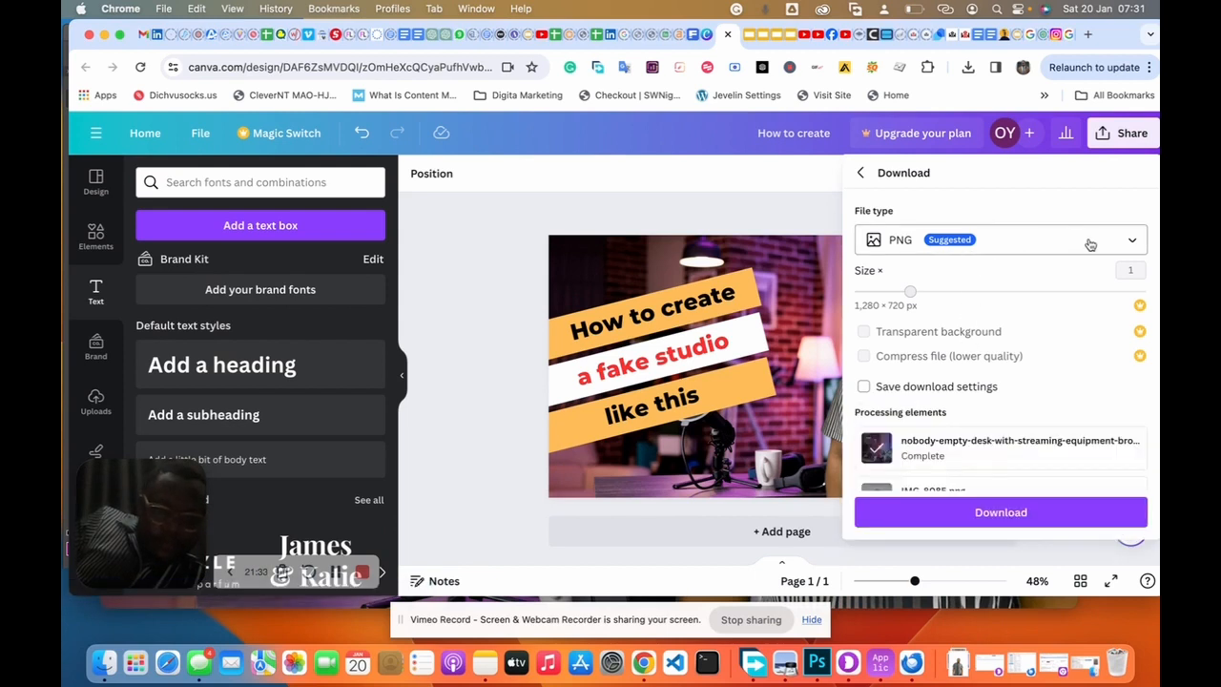
left_click(1022, 517)
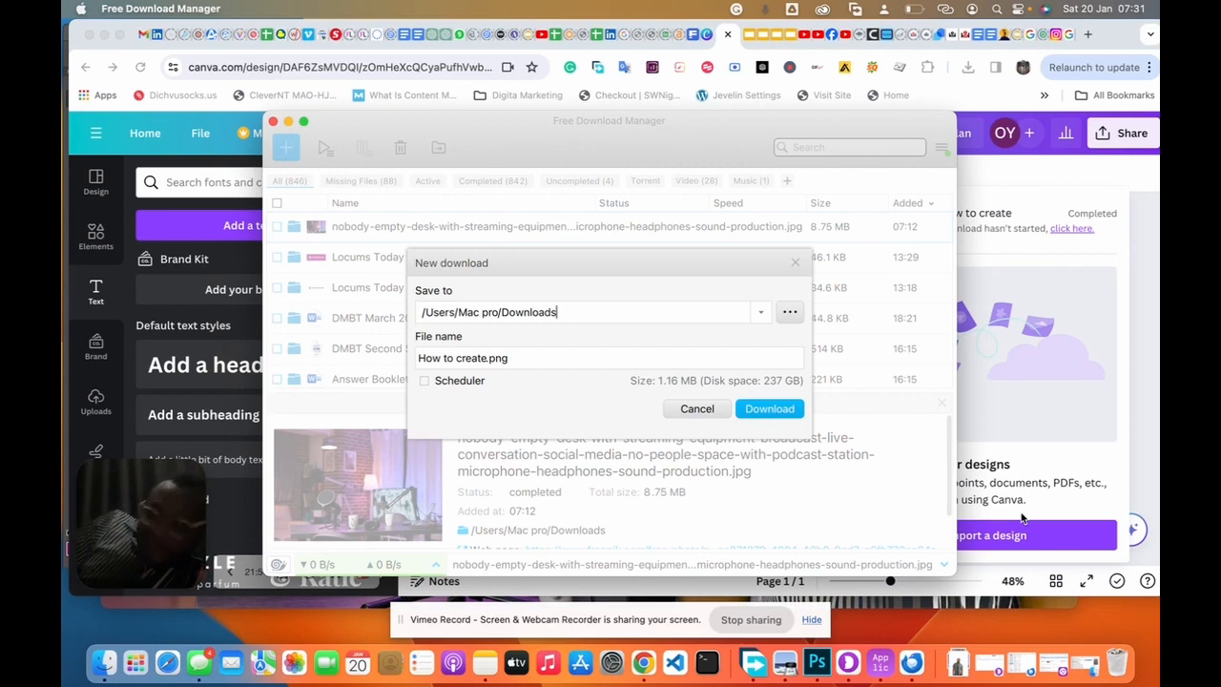
left_click(770, 410)
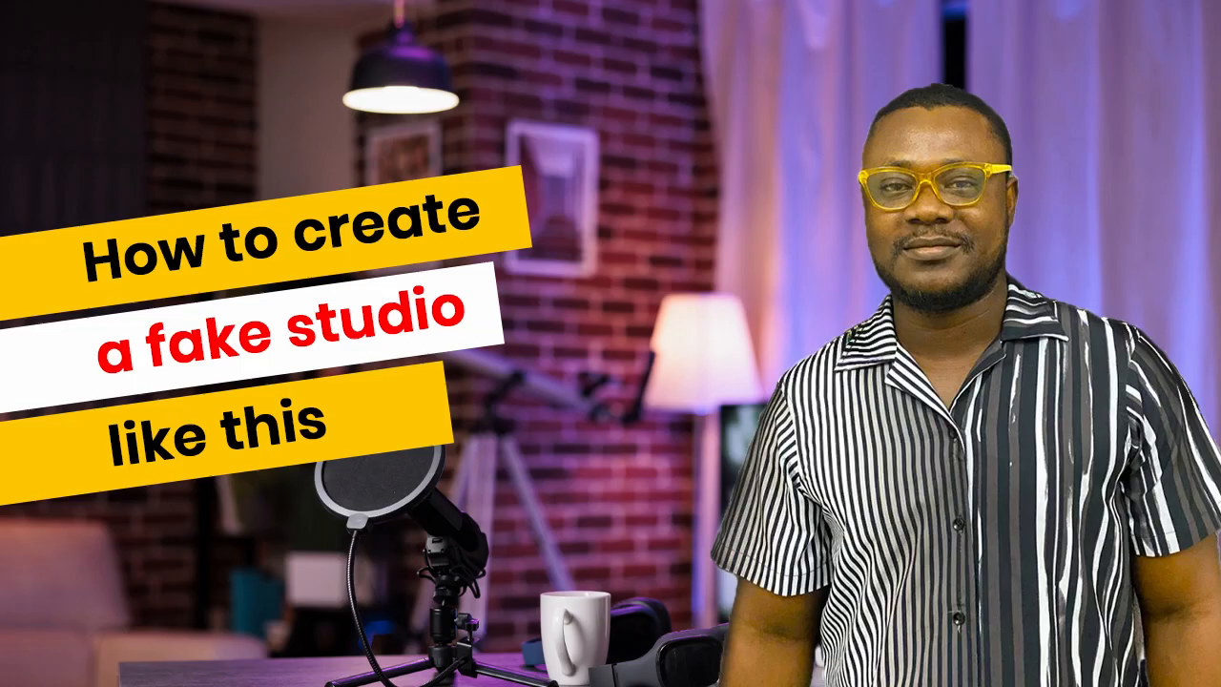